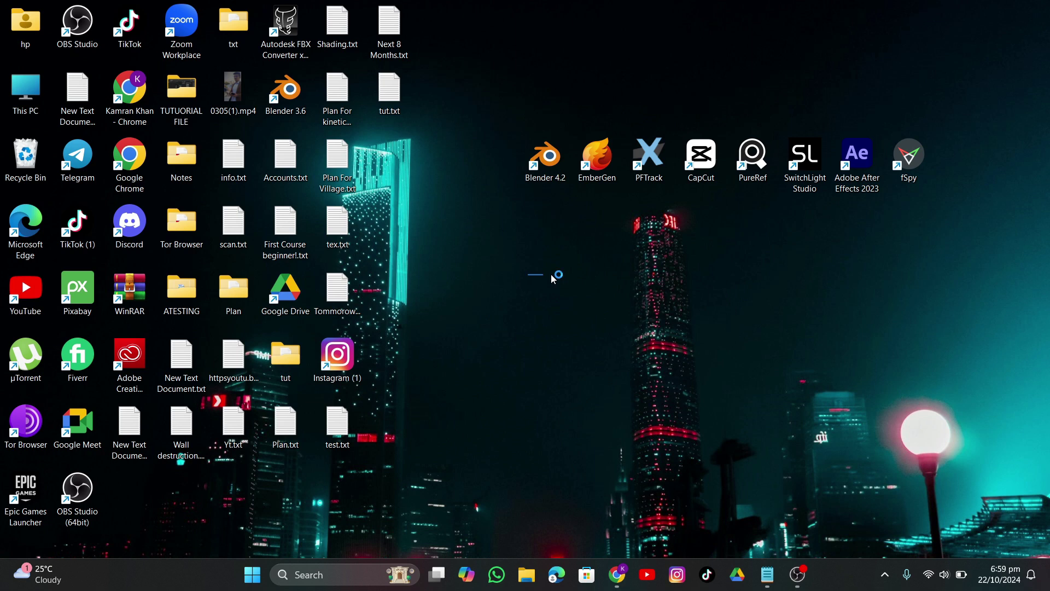
drag(807, 221, 808, 164)
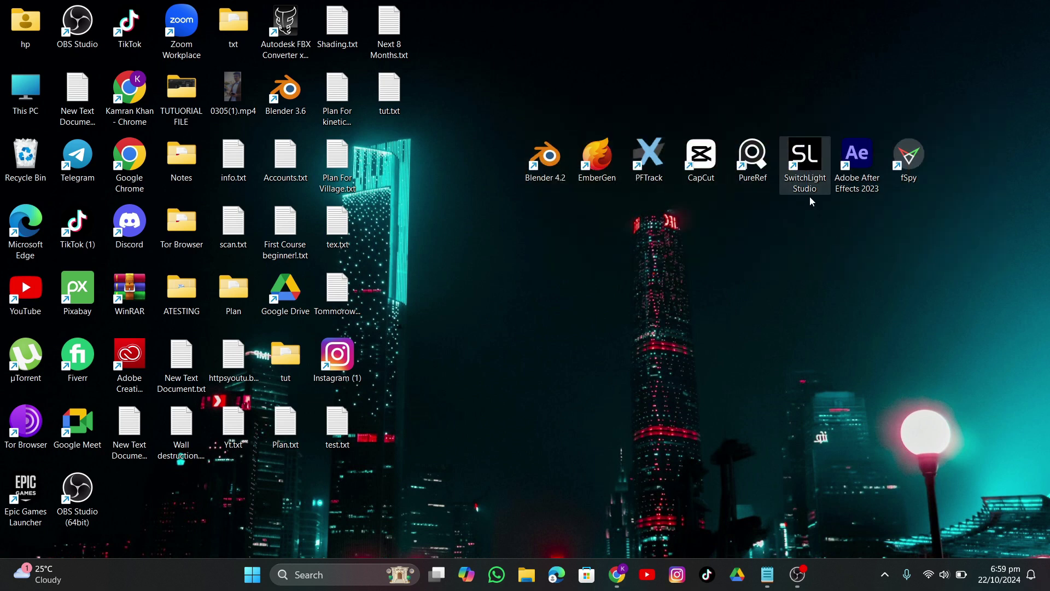
drag(508, 192, 538, 145)
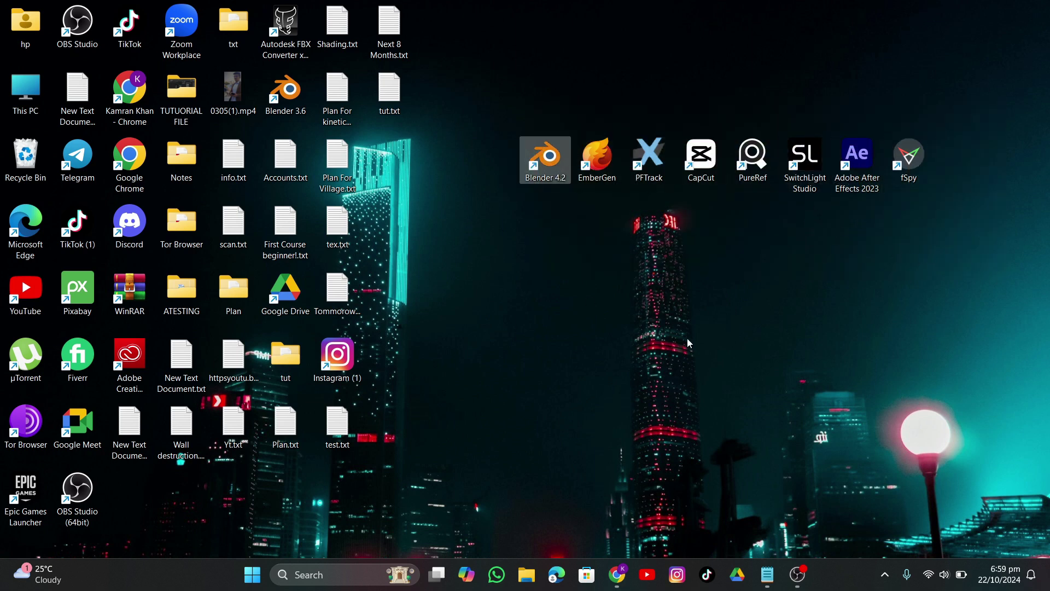
key(Return)
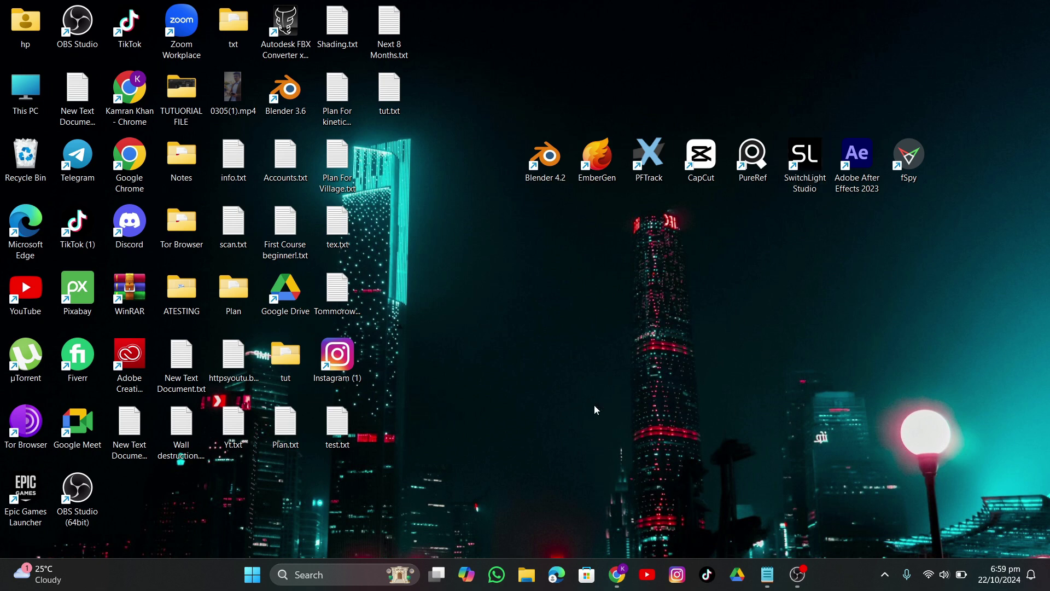
Switch to Chrome and open the SwitchLight Studio download page on beeble.ai from the search results
click(617, 575)
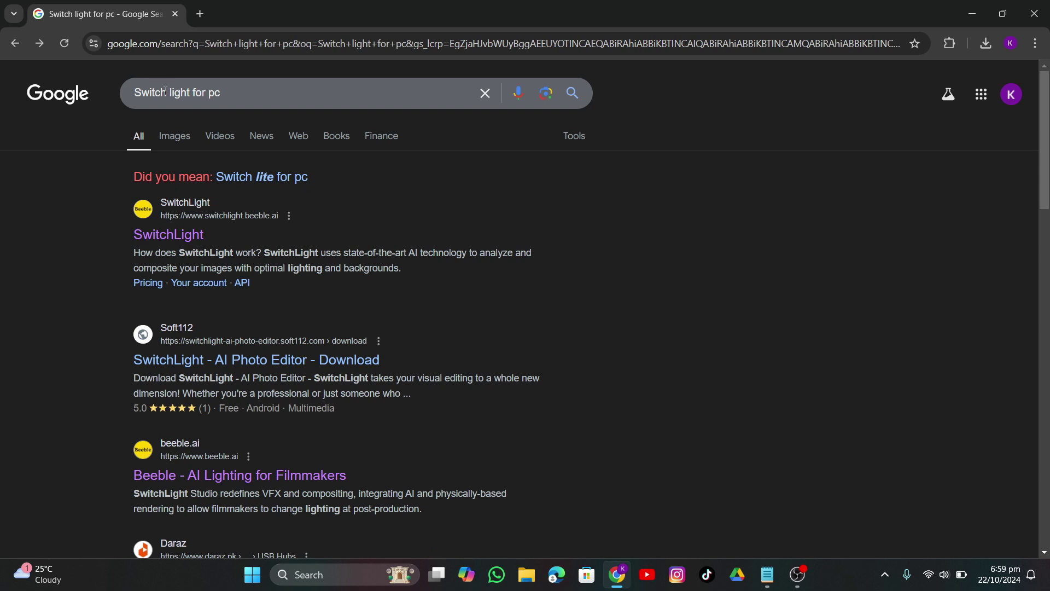
drag(219, 90, 134, 92)
click(3, 185)
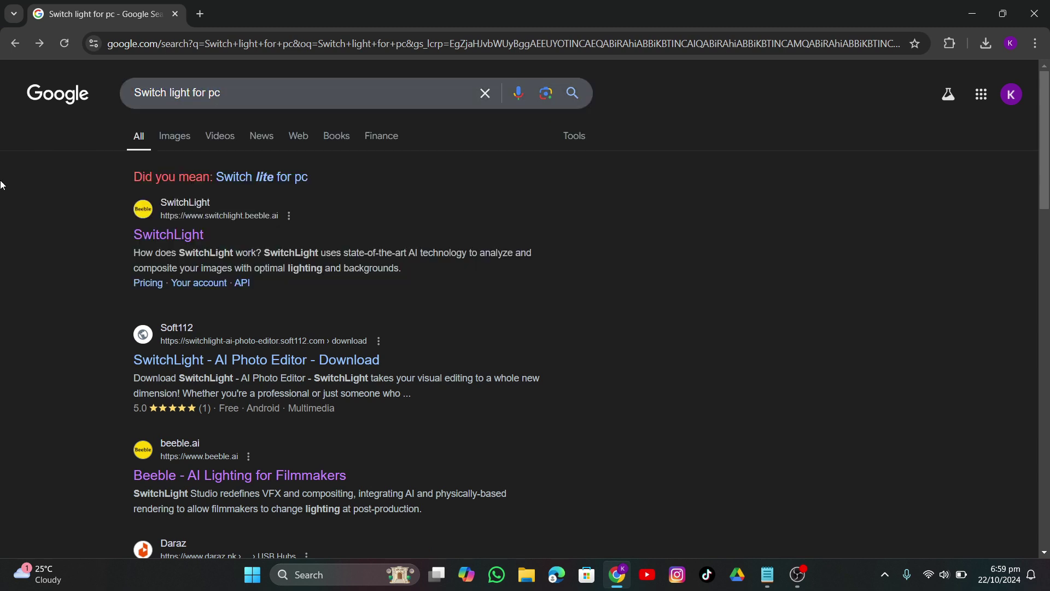
scroll(90, 376, down, 4)
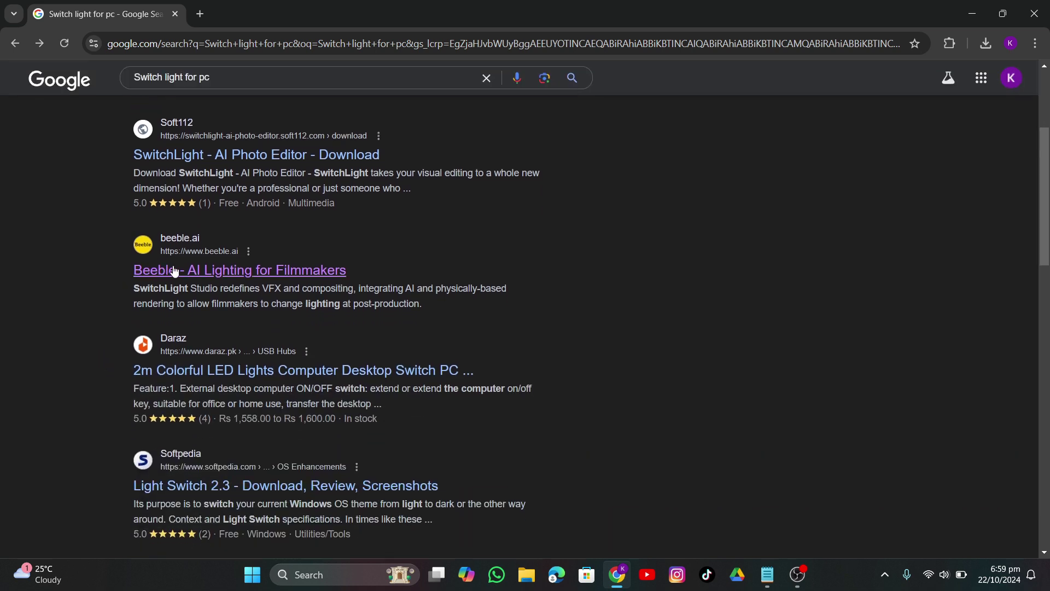
click(317, 270)
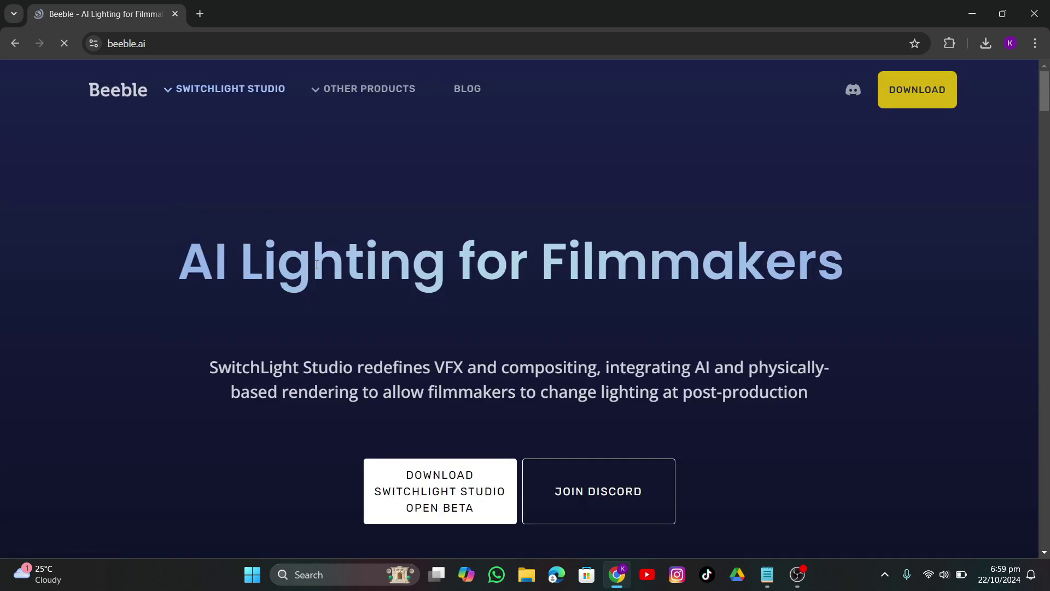
scroll(320, 287, down, 3)
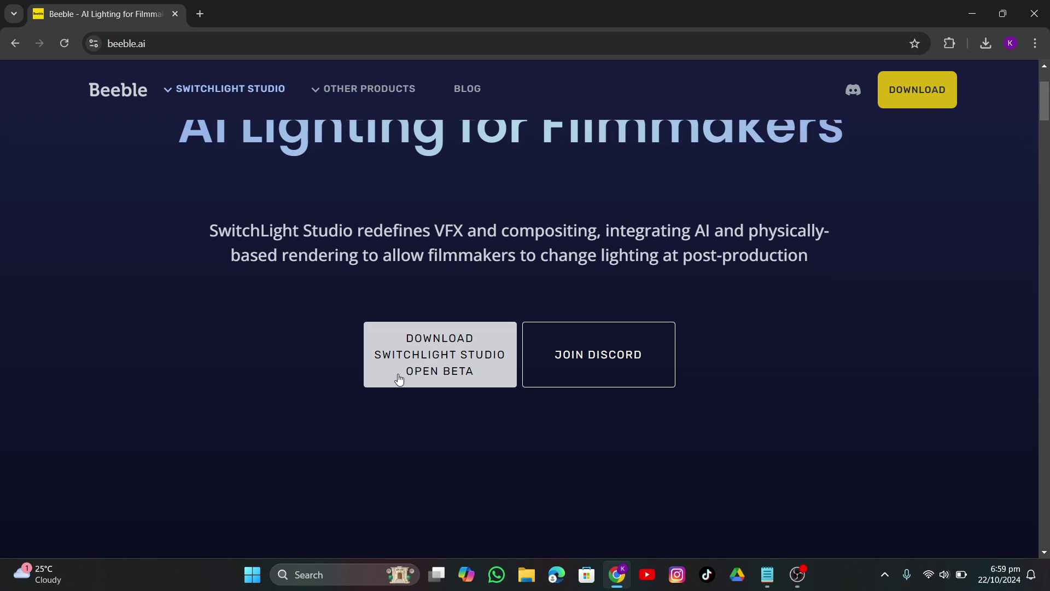
click(473, 357)
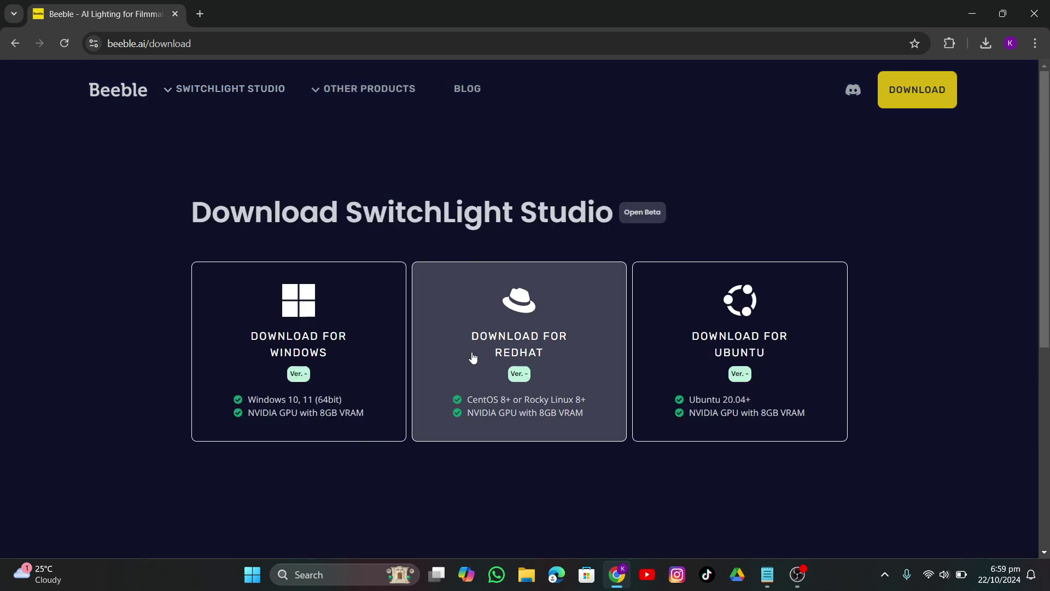
Start the Windows download of SwitchLight Studio, cancel it in the download history and close the browser
drag(192, 221, 617, 204)
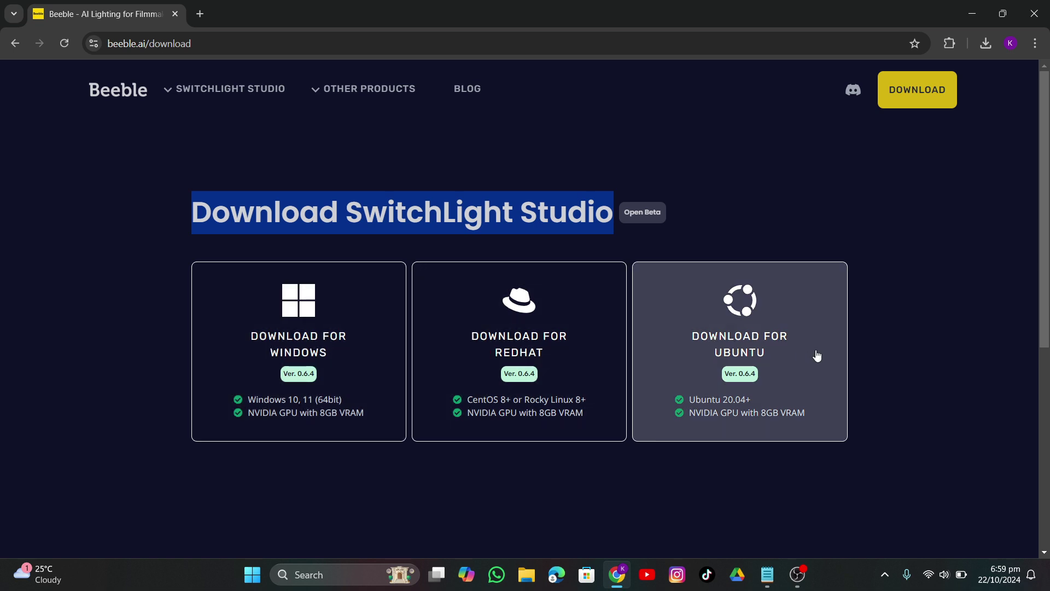
click(276, 365)
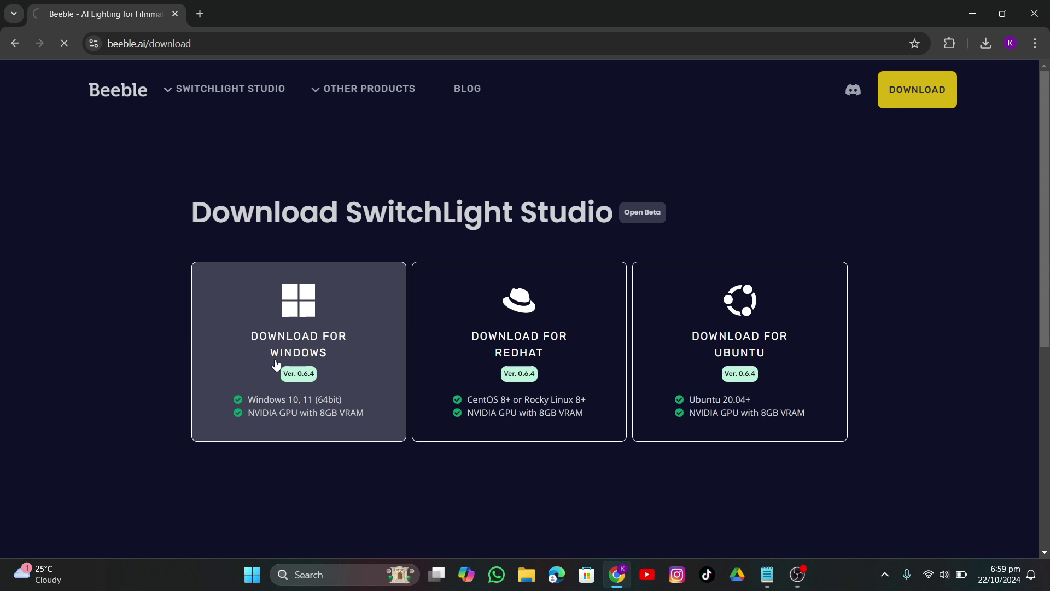
click(984, 36)
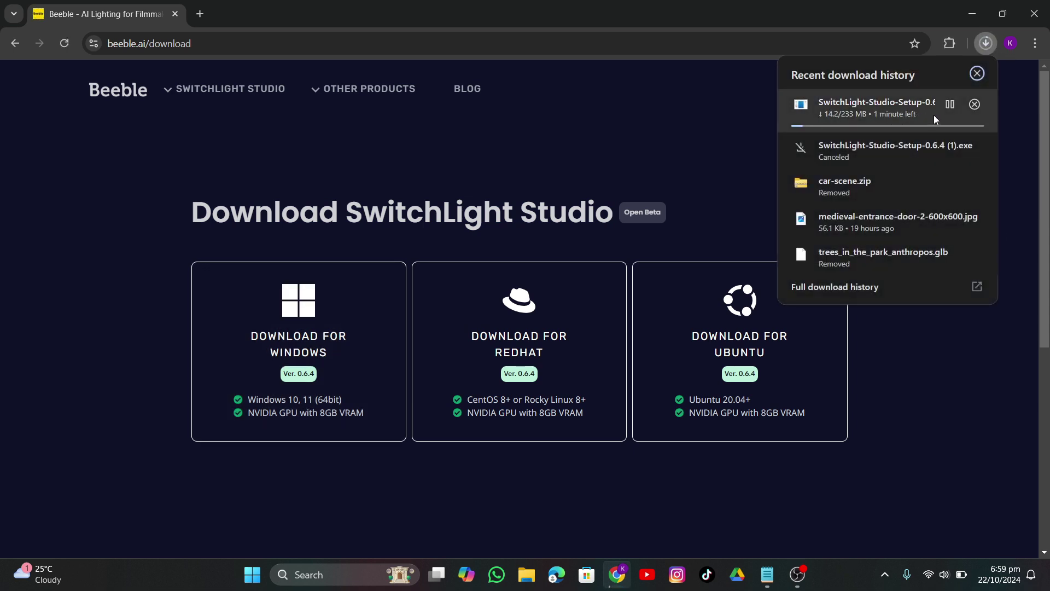
click(975, 103)
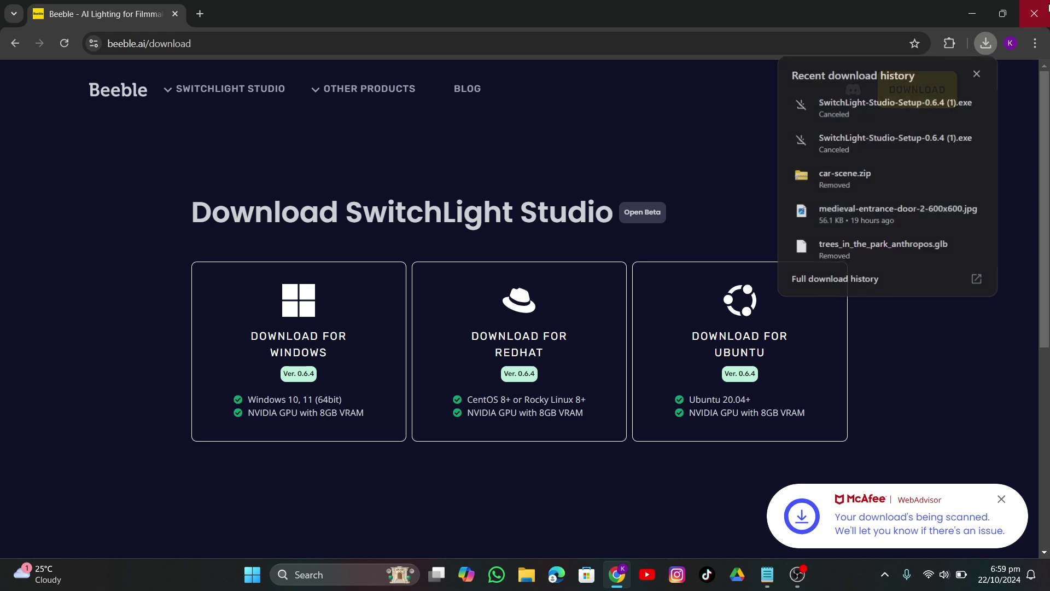
click(1049, 6)
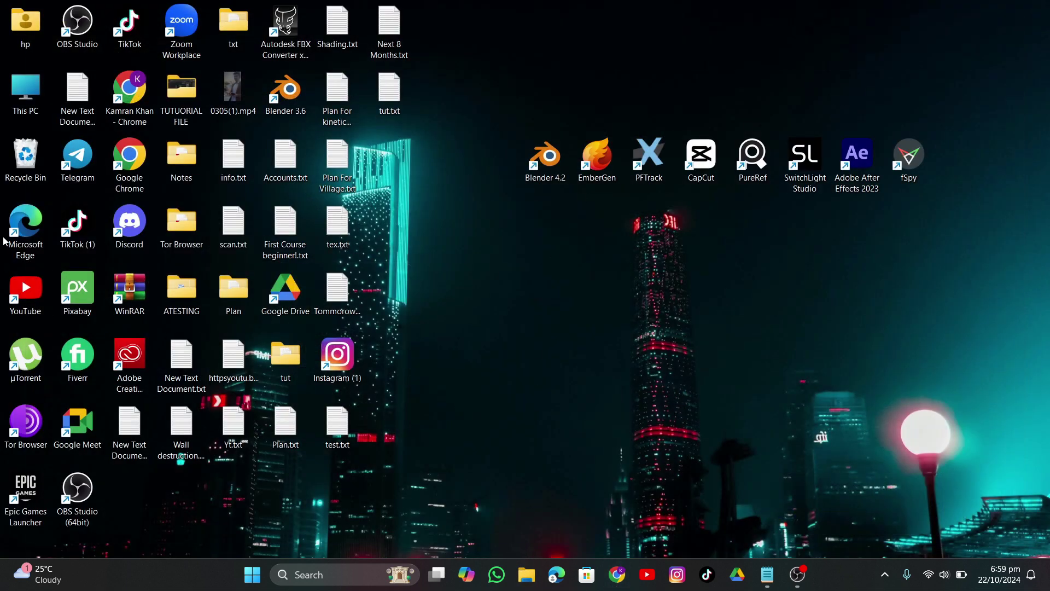
Search the Downloads folder for "switch", run SwitchLight-Studio-Setup-0.6.4.exe and close File Explorer
key(super+e)
click(54, 201)
click(913, 42)
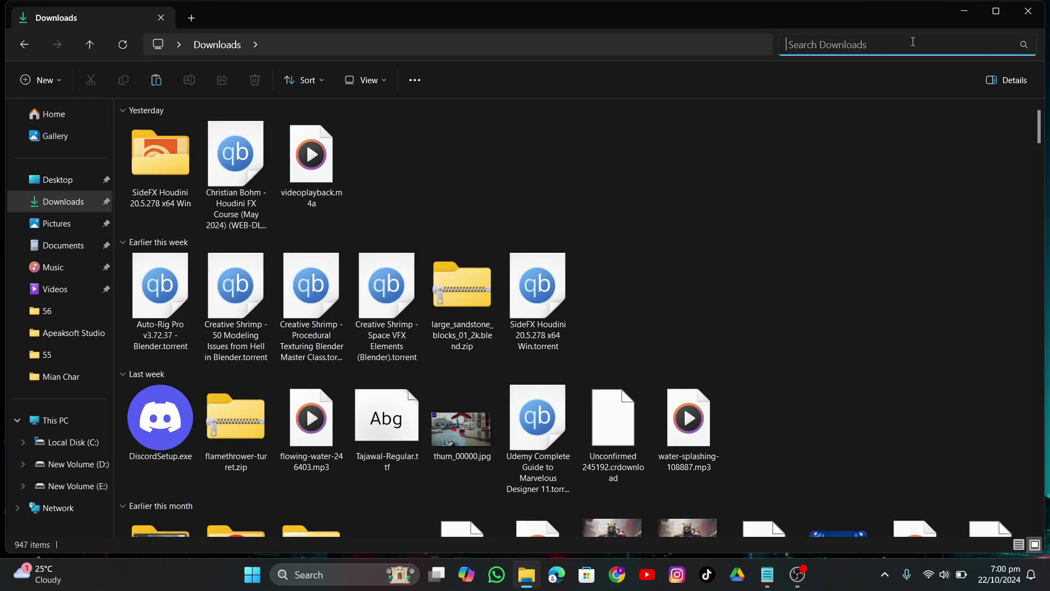
text(switch)
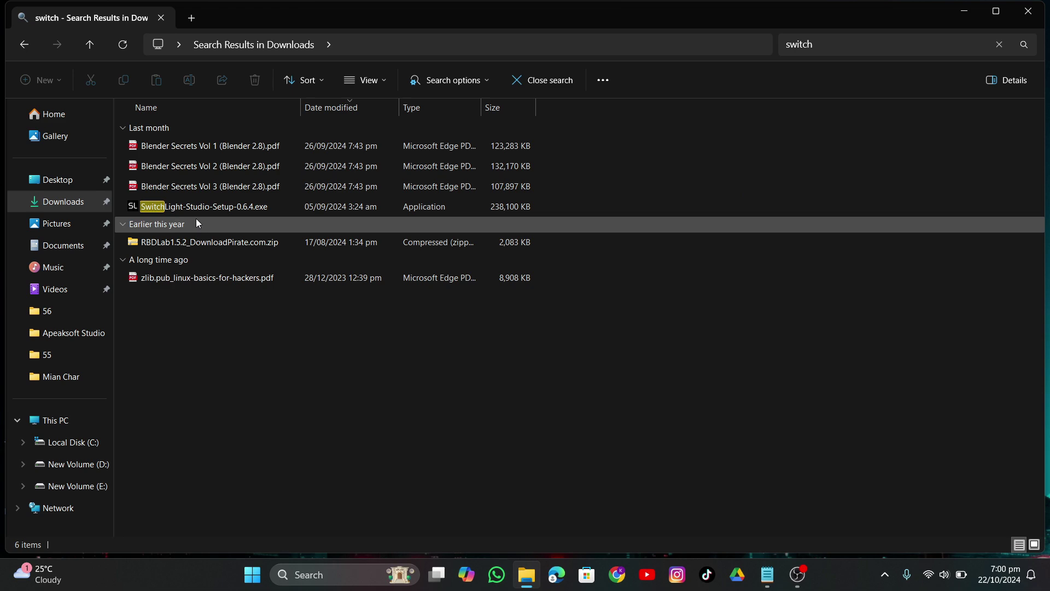
click(250, 209)
double_click(242, 212)
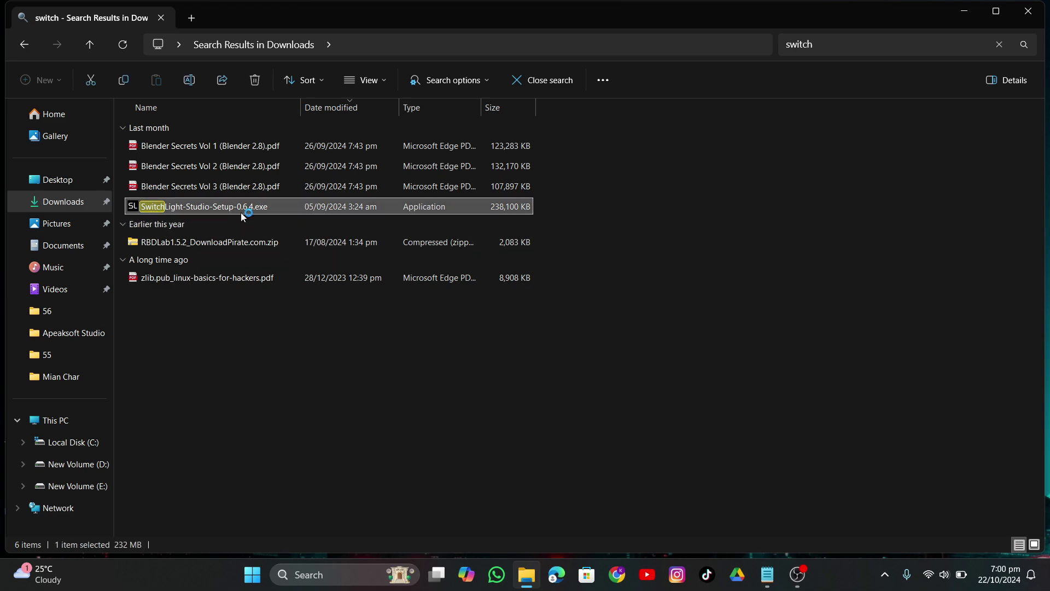
click(1028, 11)
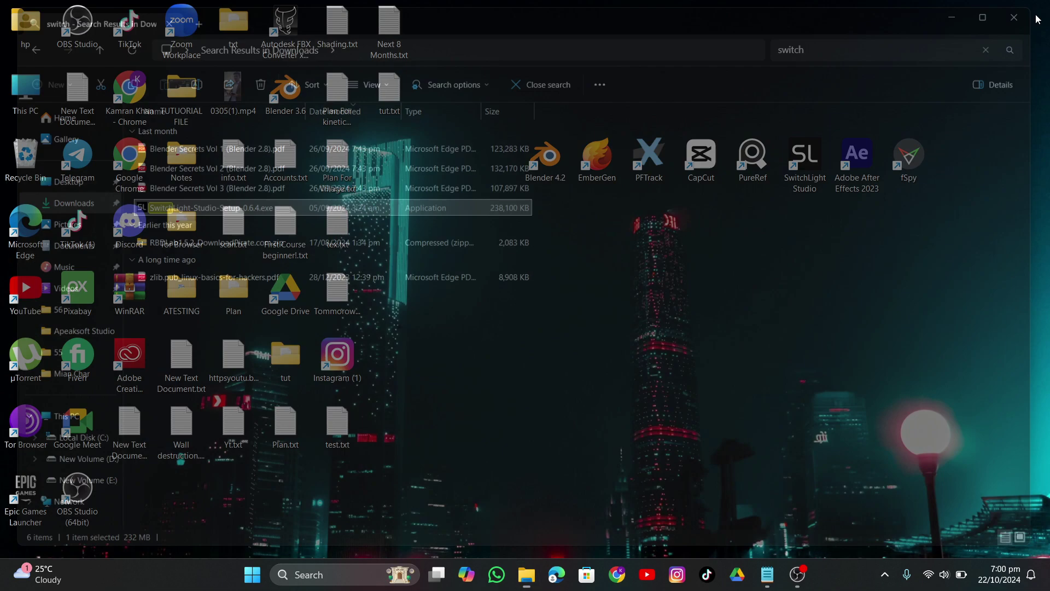
mouse_move(808, 236)
mouse_down()
mouse_move(804, 156)
mouse_move(805, 203)
mouse_move(810, 159)
mouse_move(796, 175)
mouse_move(820, 157)
mouse_move(818, 230)
mouse_up()
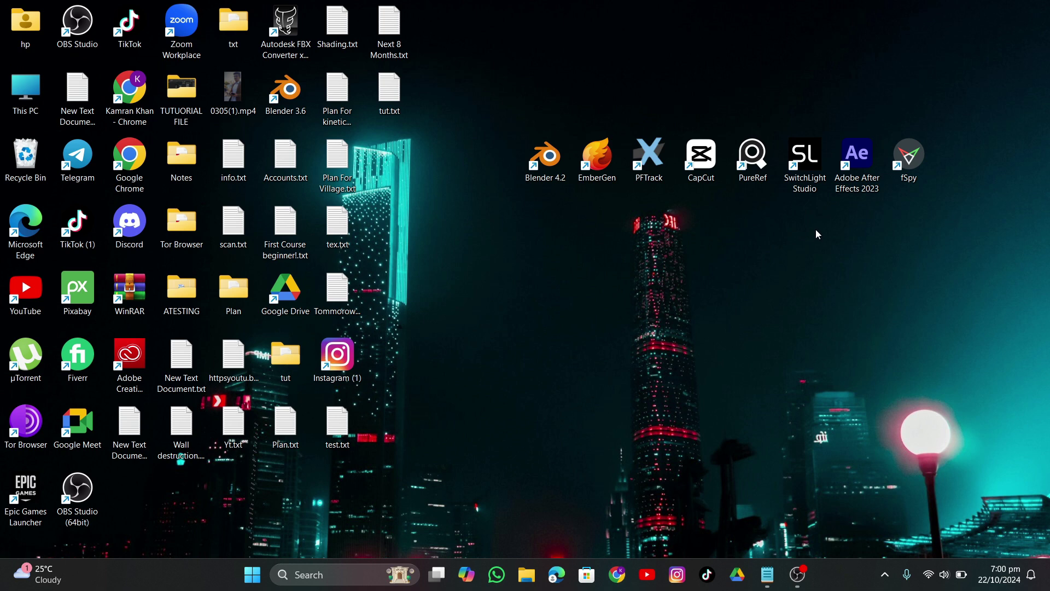
drag(1007, 156, 523, 159)
click(766, 300)
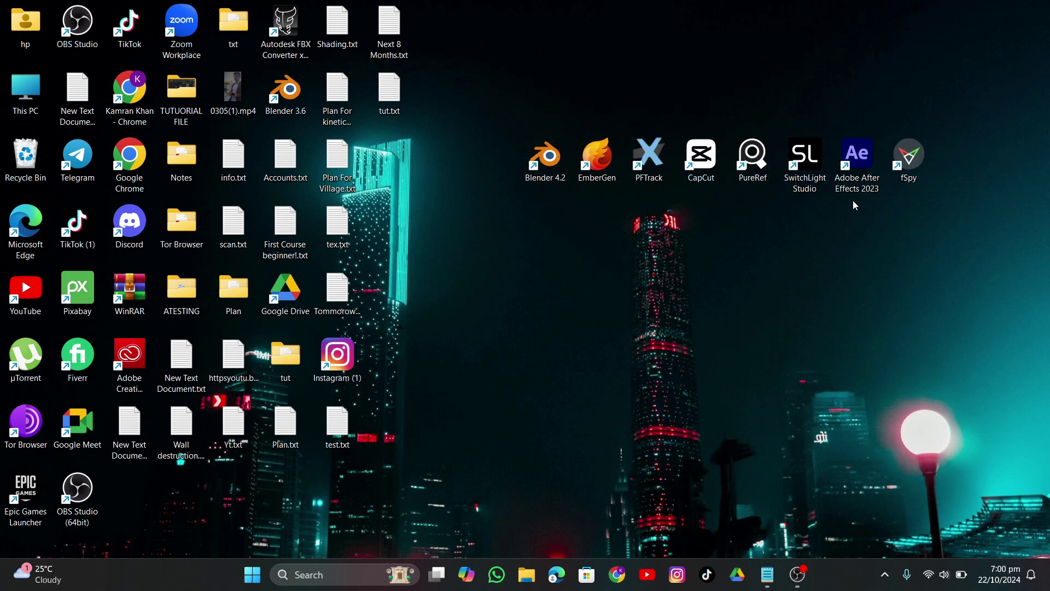
Launch Adobe After Effects 2023 from the desktop with an empty project
click(870, 151)
click(589, 465)
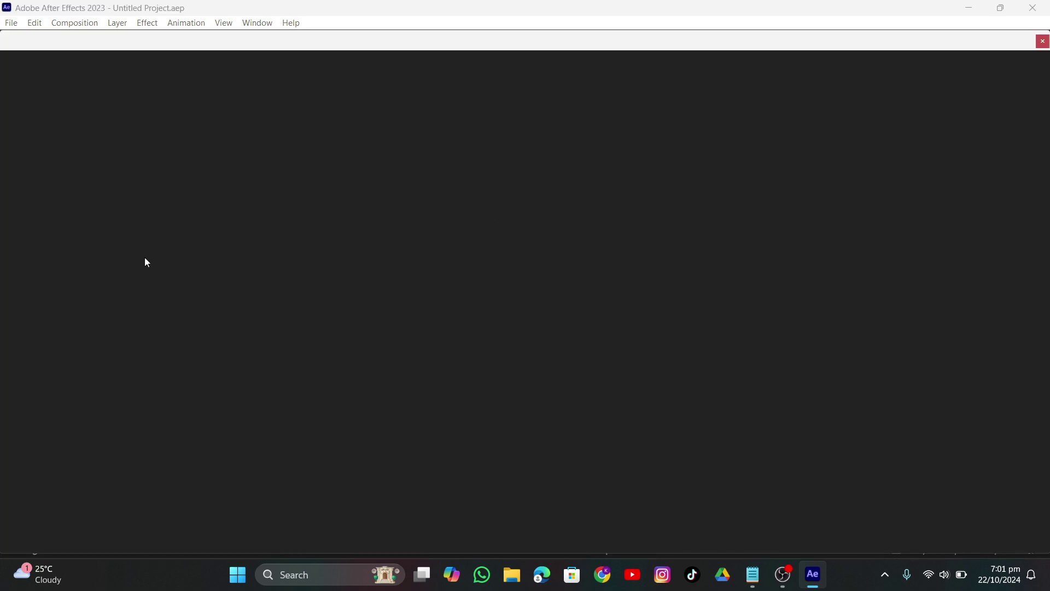
click(57, 131)
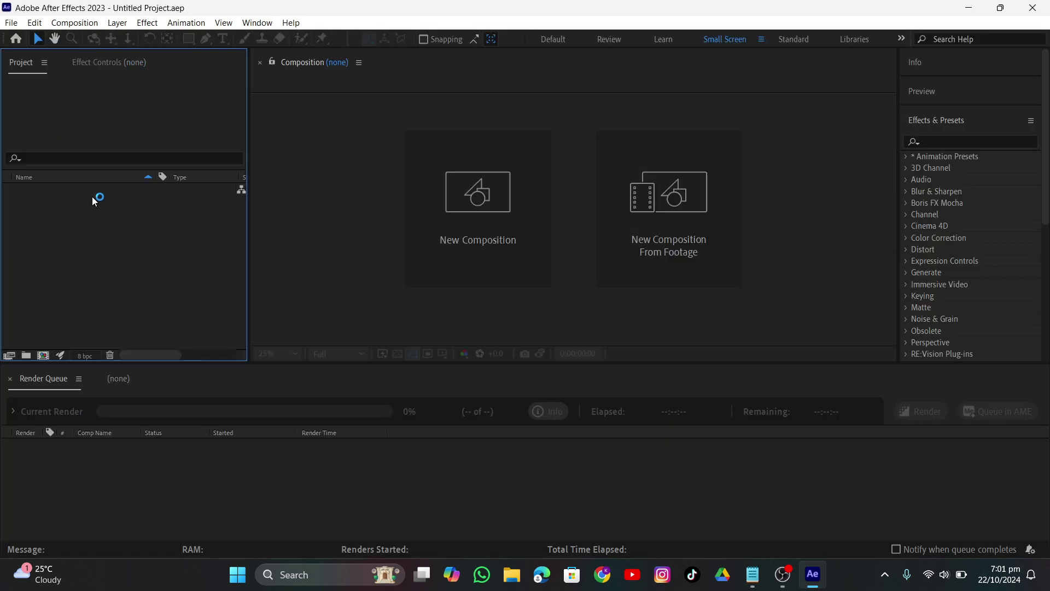
Import the green-screen clip "a shit.mp4" as footage from folder 57 inside the tutorial folder
double_click(132, 205)
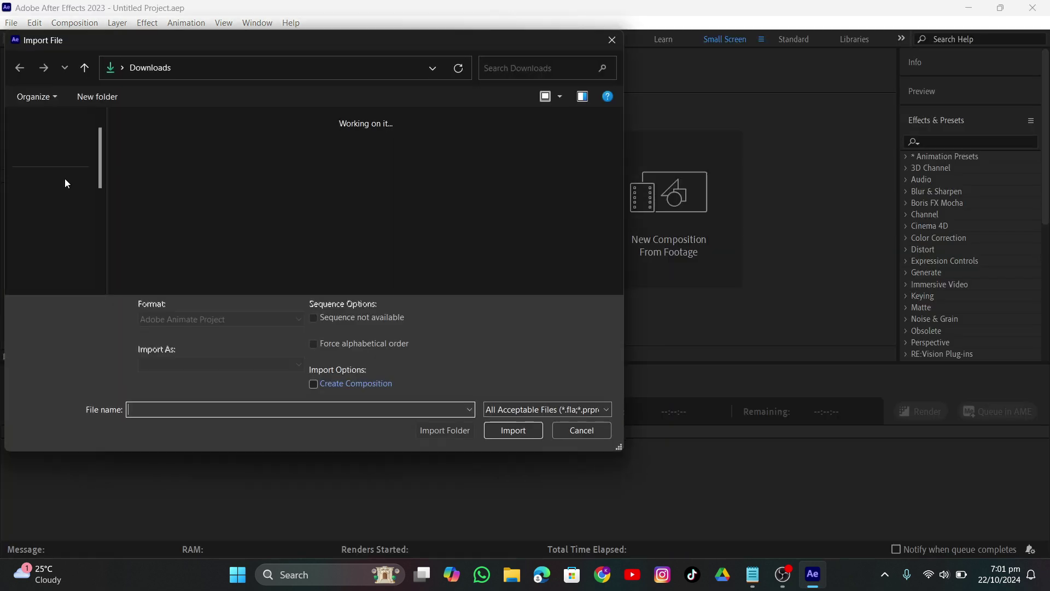
scroll(60, 181, down, 1)
click(48, 204)
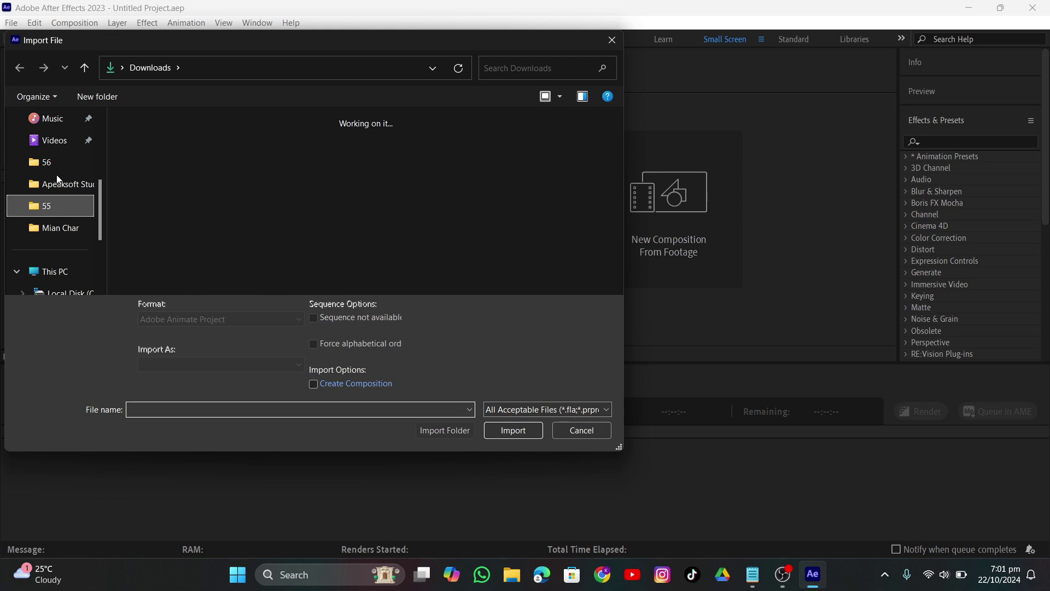
click(84, 67)
scroll(340, 181, down, 3)
scroll(380, 194, up, 1)
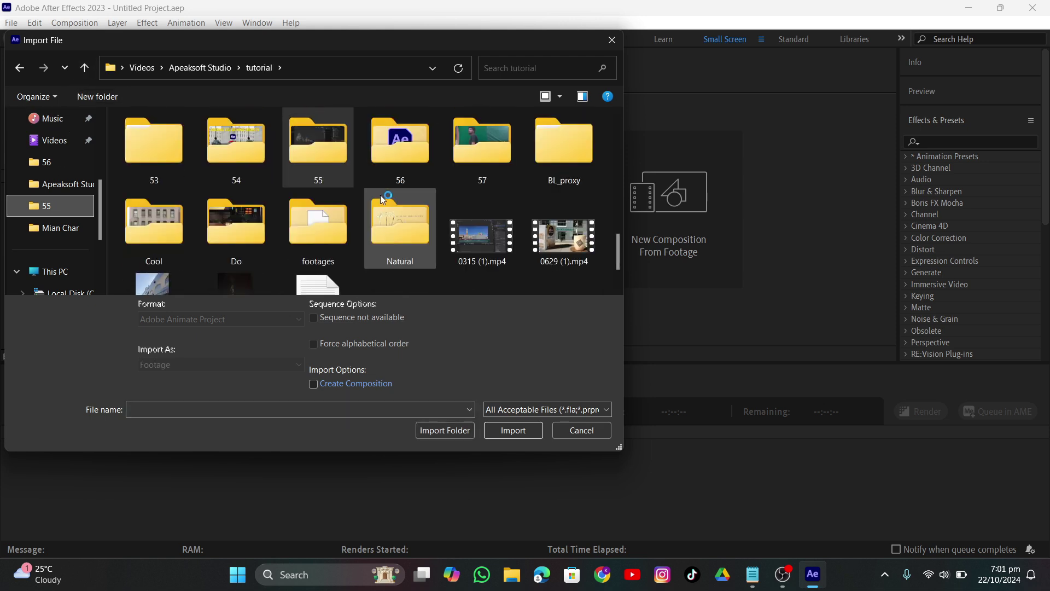
double_click(463, 151)
drag(266, 208, 119, 123)
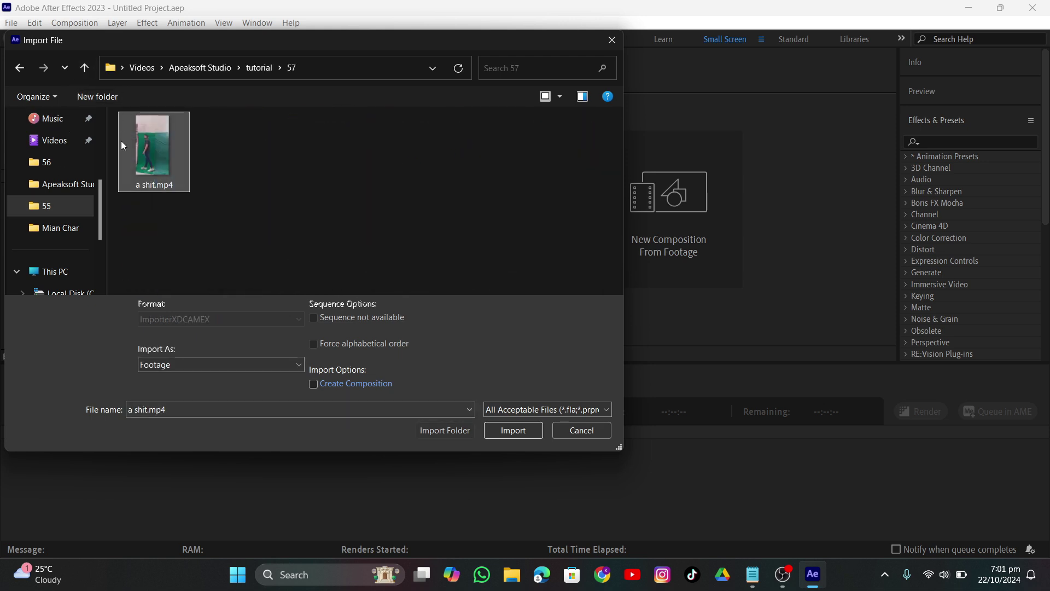
click(504, 426)
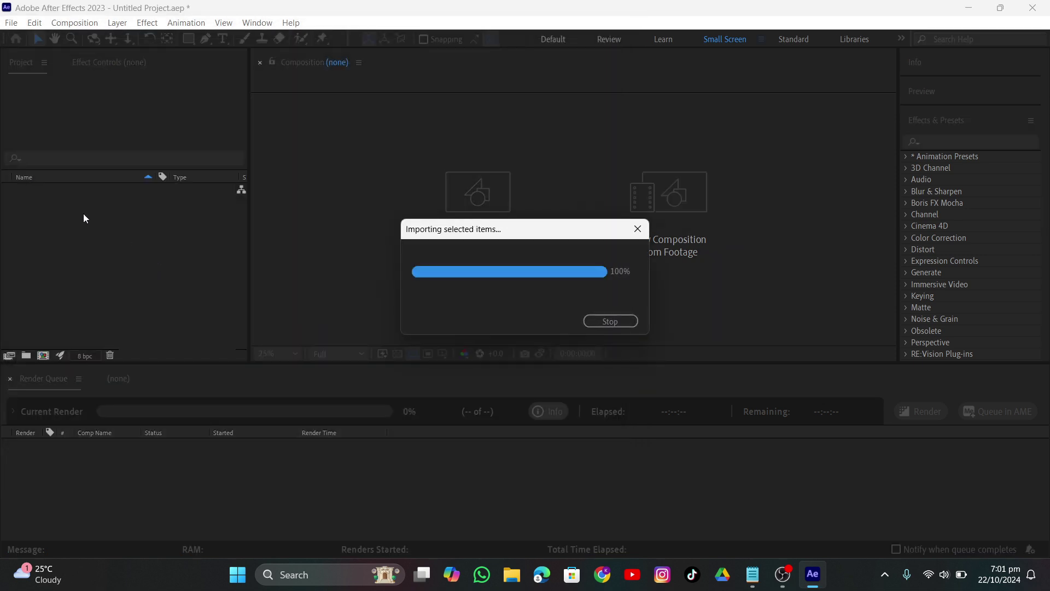
Create a composition from the imported clip and preview it, stopping at 0:00:03:06
drag(32, 189, 44, 355)
drag(459, 411, 627, 428)
key(space)
key(space)
Split the clip layer at 0:00:03:06 and delete the part before the cut
click(35, 22)
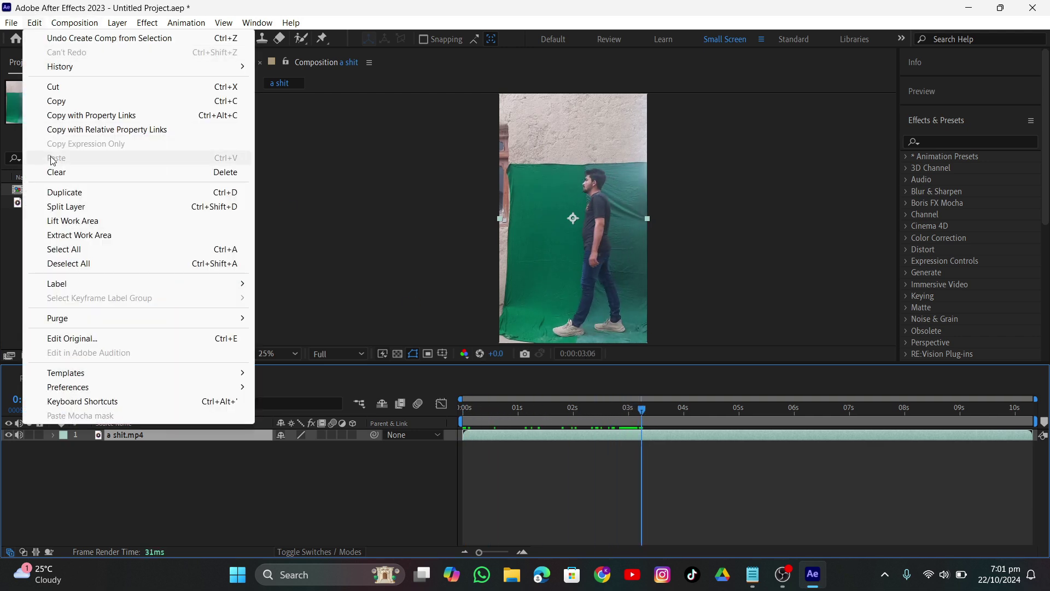
click(55, 204)
click(581, 453)
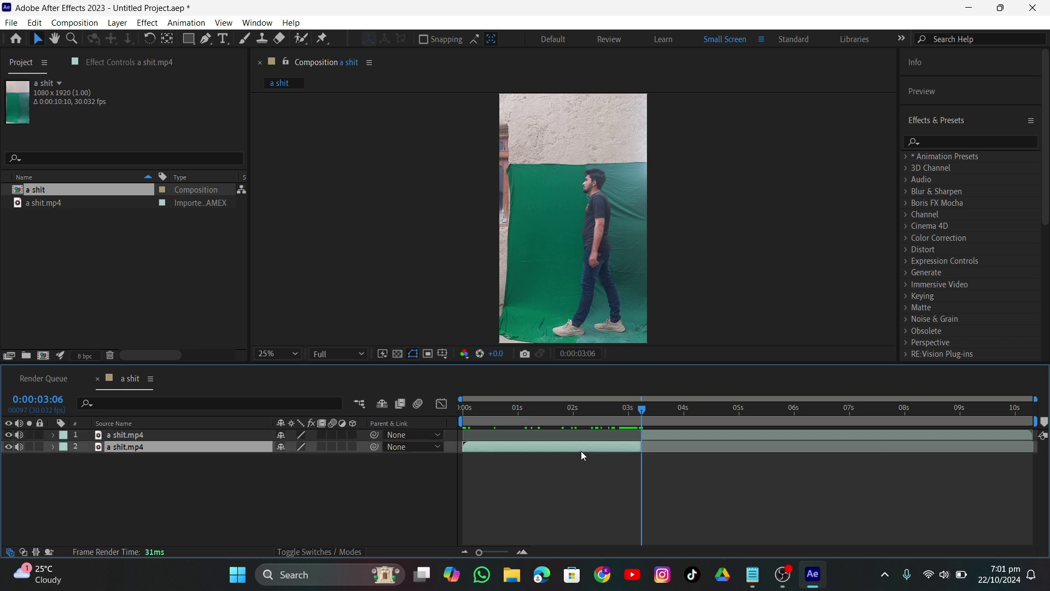
key(Delete)
Shift the remaining clip so that it starts at the beginning of the timeline
drag(648, 407, 1032, 432)
click(724, 436)
drag(723, 434, 546, 458)
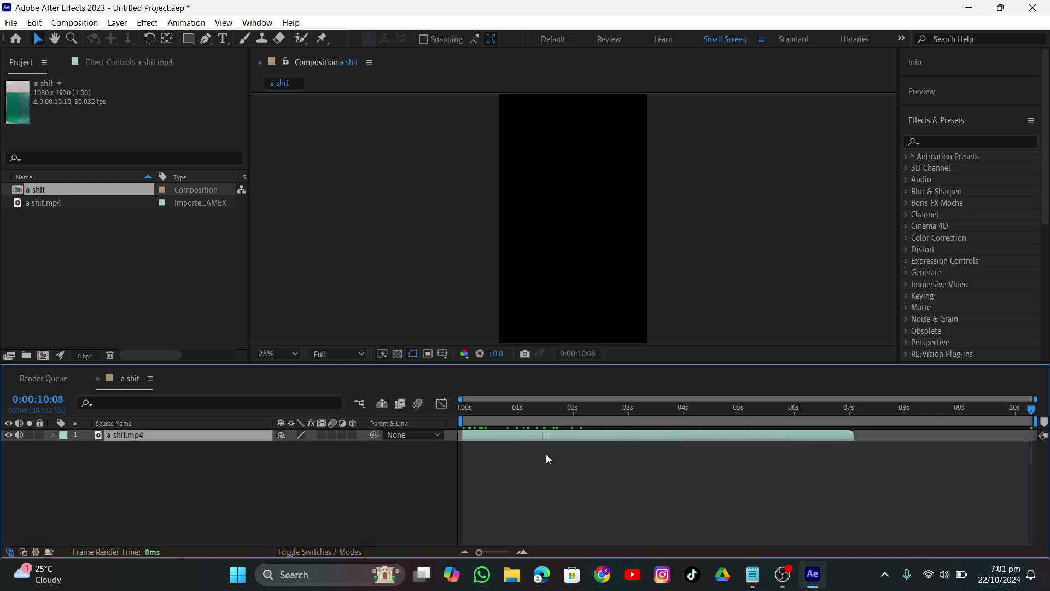
Move the playhead to 0:00:07:00 near the clip's end and set the composition duration to 0:00:07:10
click(847, 411)
click(74, 22)
click(98, 58)
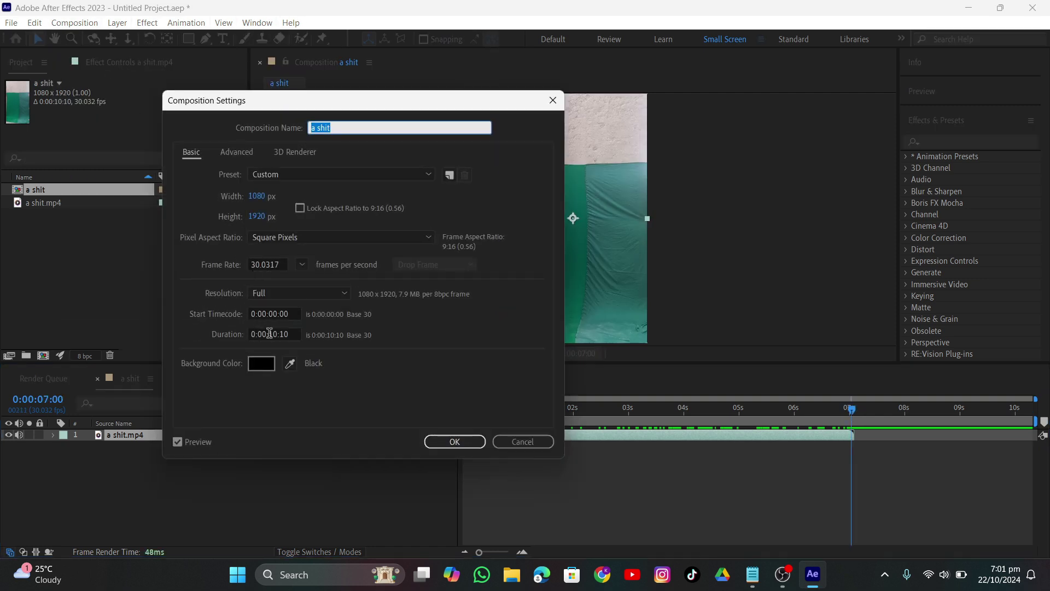
click(271, 333)
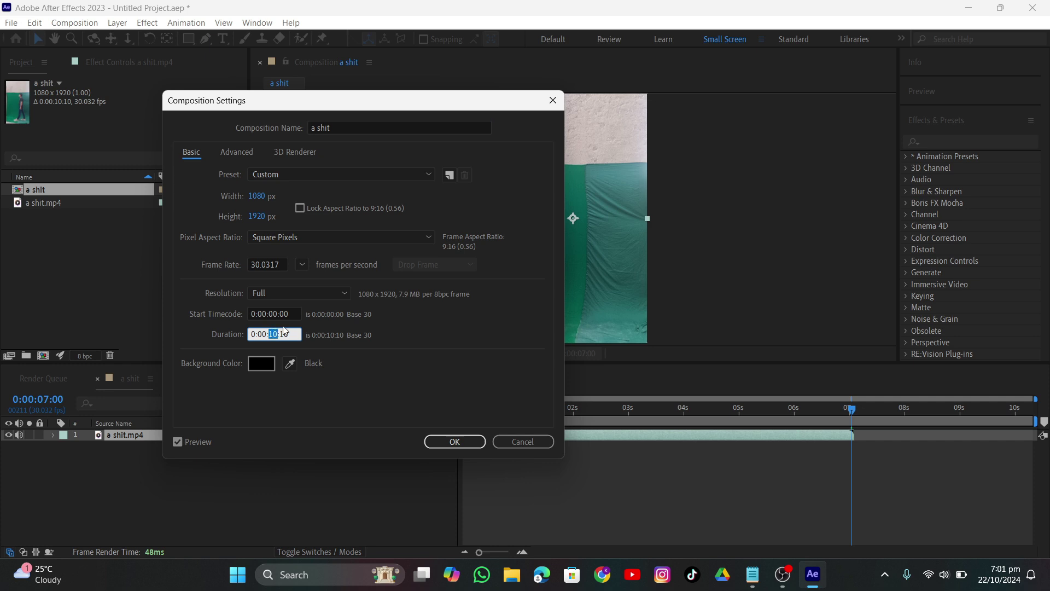
key(Return)
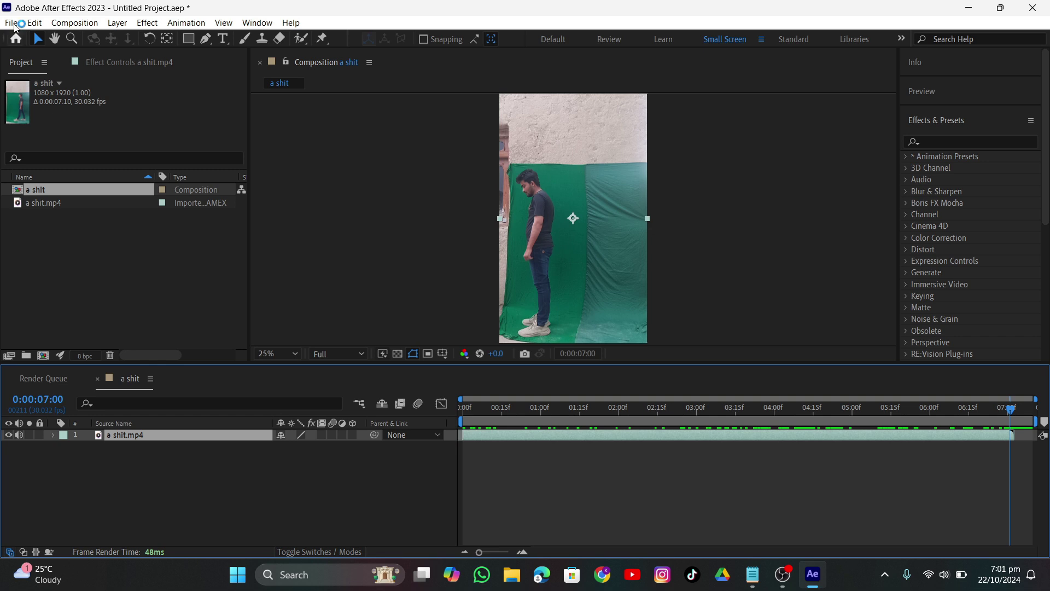
Set the composition's duration to 0:00:07:00
click(87, 23)
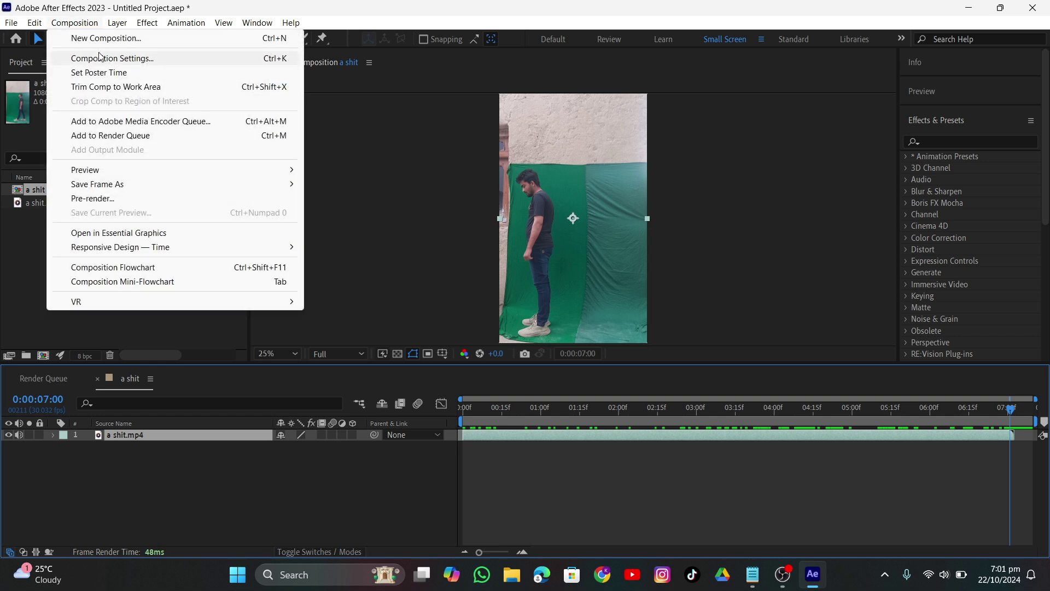
click(87, 58)
click(284, 334)
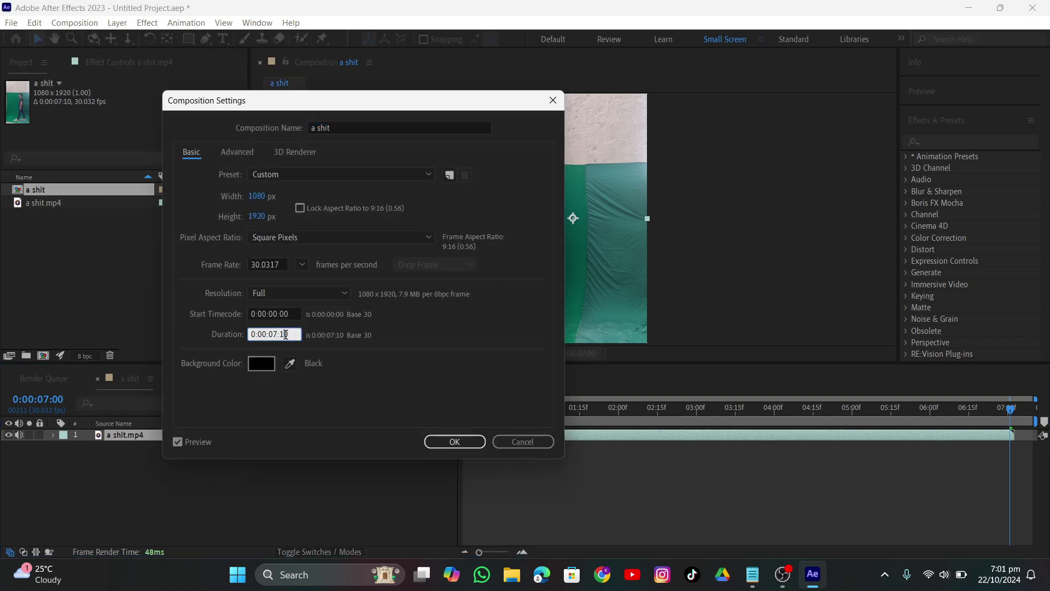
double_click(290, 334)
click(283, 334)
key(Return)
At 0:00:00:15, apply the Keylight (1.2) effect to the clip and sample the green backdrop as its screen colour
drag(704, 410, 441, 421)
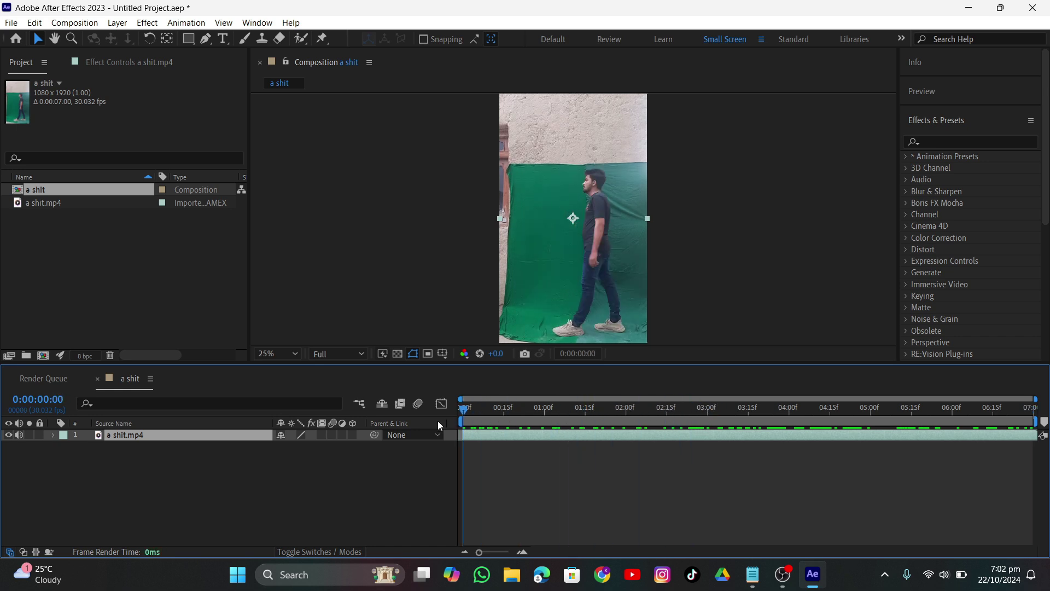
click(507, 426)
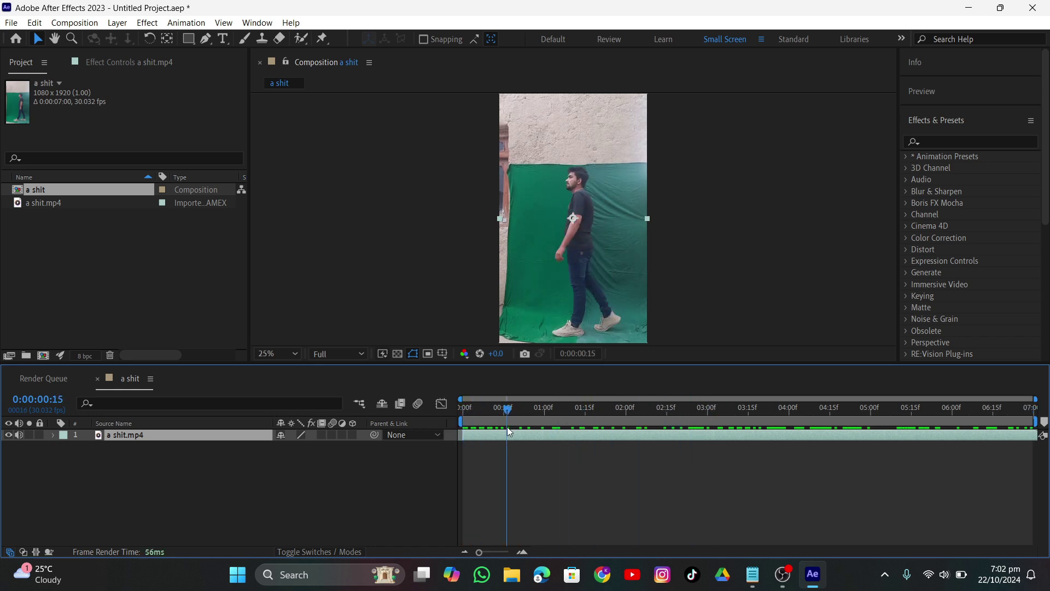
click(933, 143)
text(key)
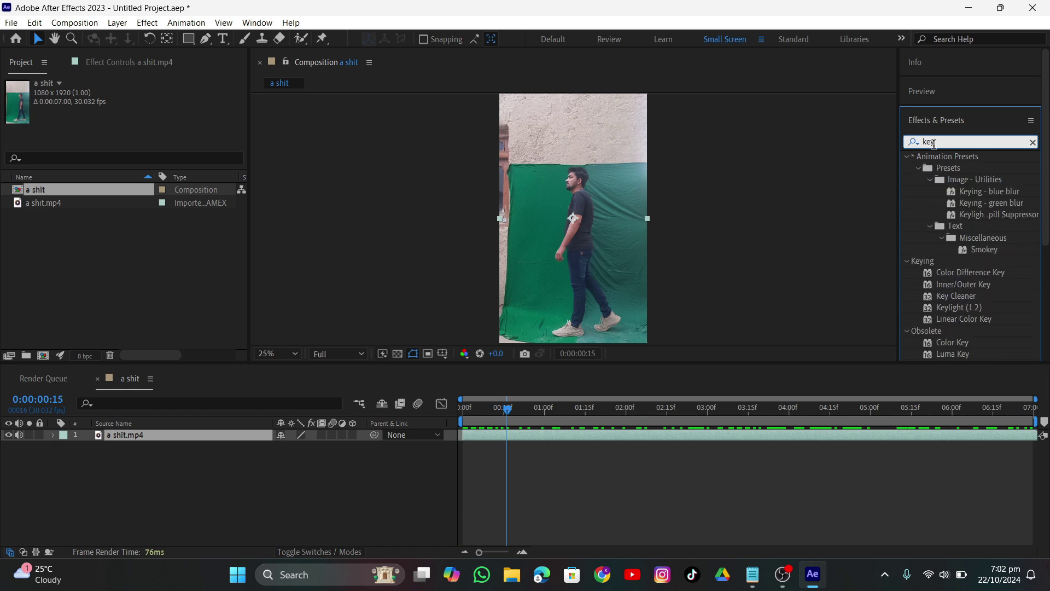
text(li)
drag(974, 219, 582, 272)
click(160, 181)
click(554, 186)
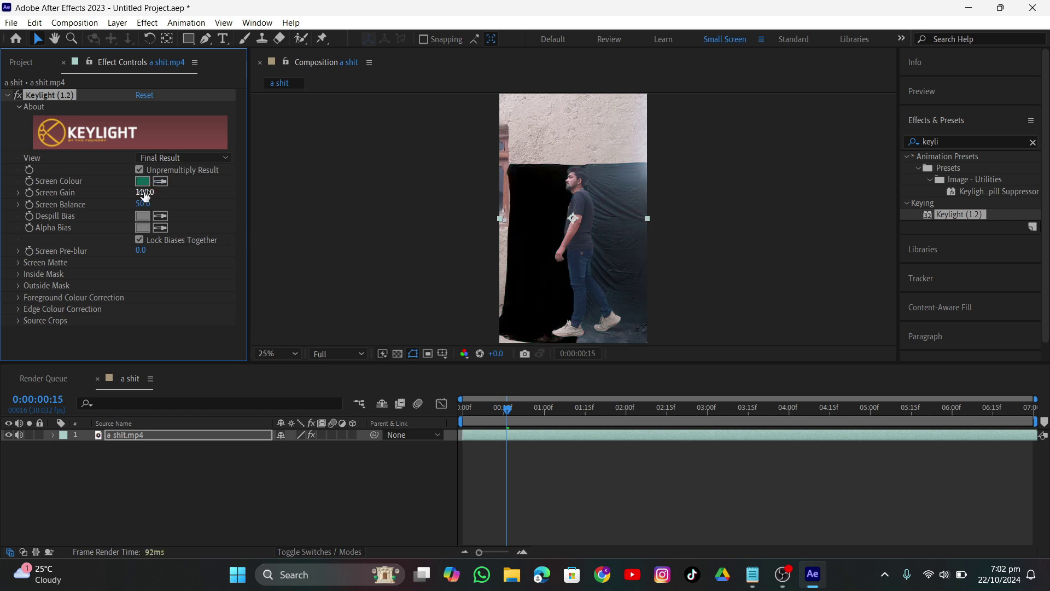
Raise the Keylight Screen Gain to 227 and preview the keyed footage
drag(144, 203, 239, 212)
scroll(609, 265, up, 4)
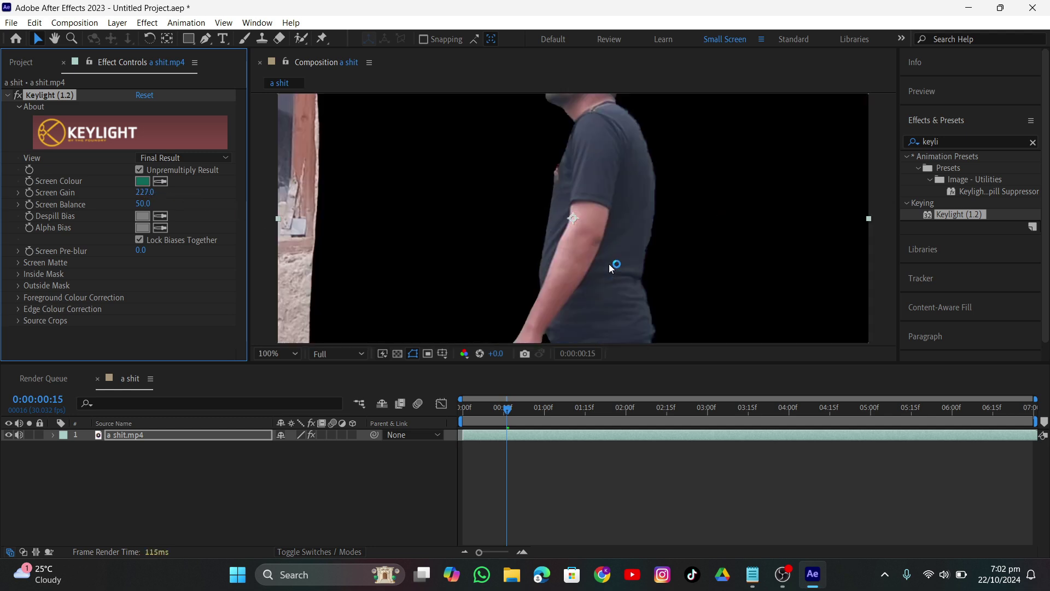
mouse_move(144, 192)
mouse_down()
mouse_move(125, 192)
mouse_move(144, 191)
mouse_up()
scroll(447, 224, down, 1)
scroll(481, 244, down, 2)
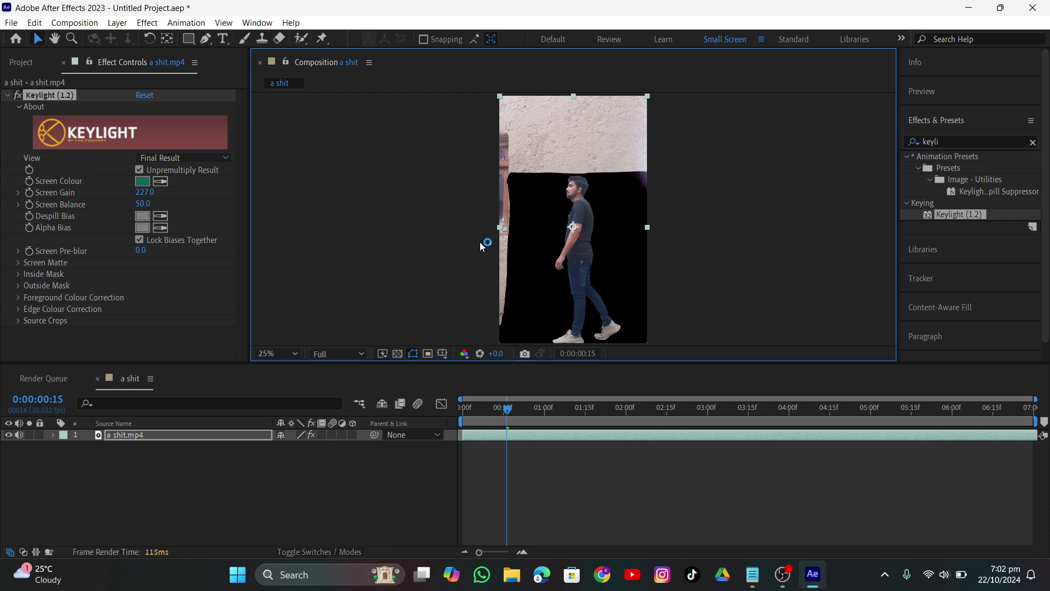
key(space)
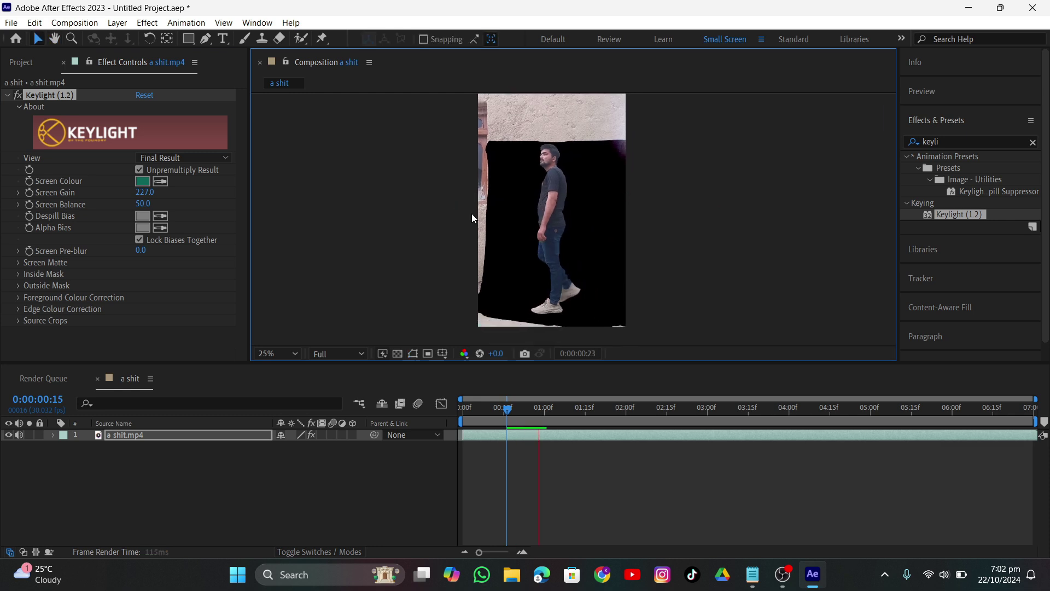
click(527, 268)
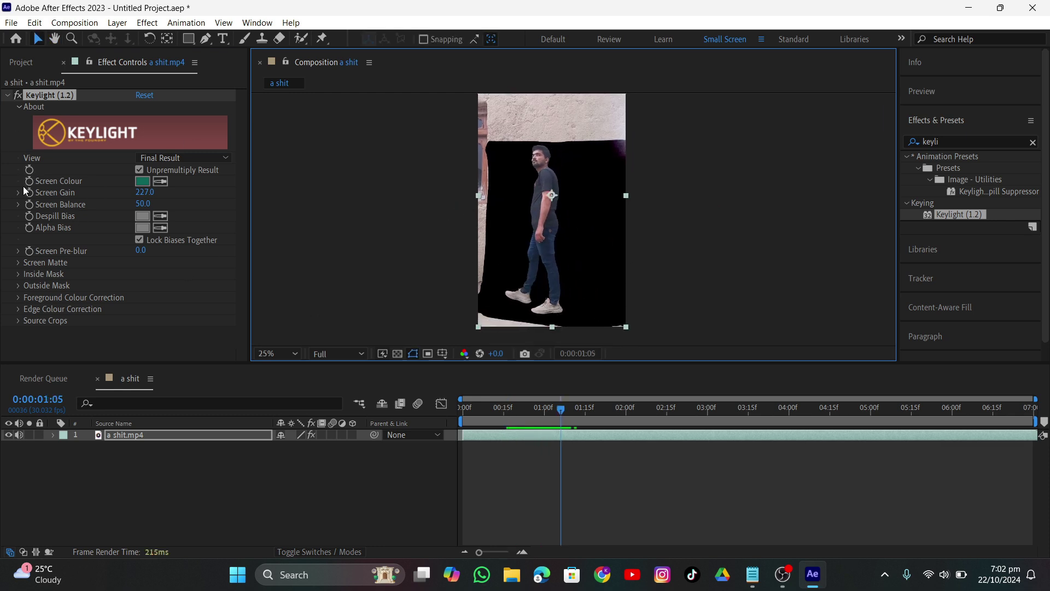
click(8, 95)
Begin a Pen mask on the clip along the upper edge of the keyed area, just above the man's head
click(205, 39)
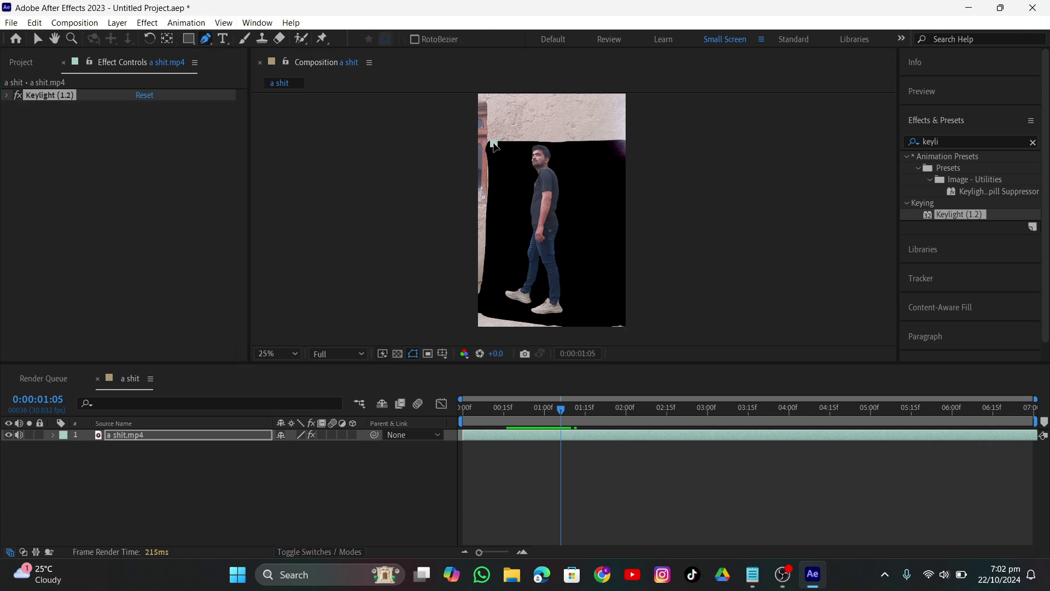
click(494, 143)
drag(524, 152, 524, 178)
scroll(524, 178, up, 4)
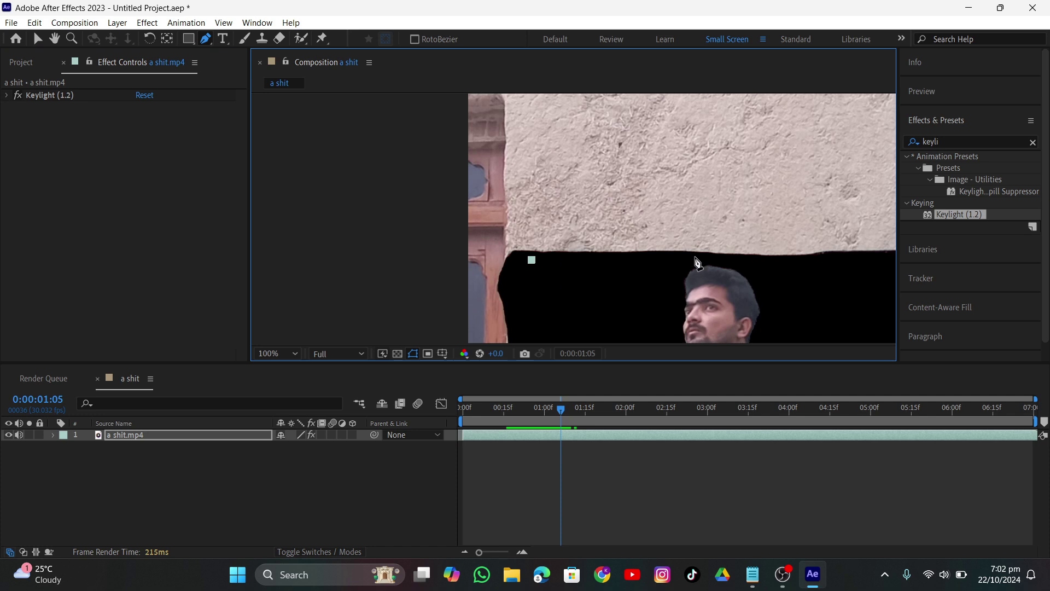
click(692, 259)
click(755, 260)
drag(827, 268, 536, 207)
click(706, 203)
scroll(546, 347, down, 4)
key(Home)
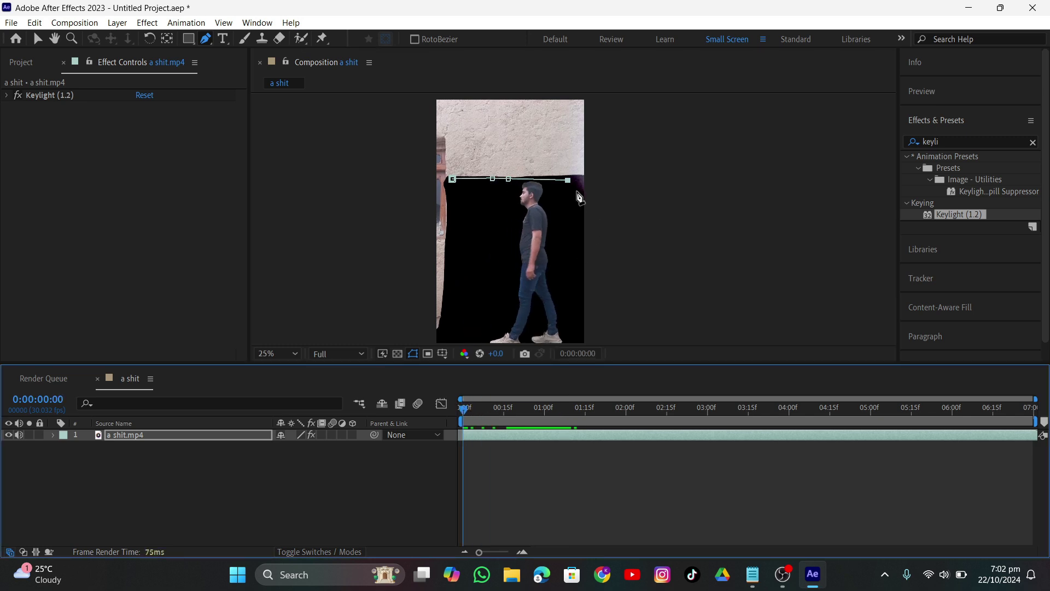
Continue the mask down the keyed area's side, below the feet and back up, closing it around the man
click(584, 215)
drag(589, 304, 582, 215)
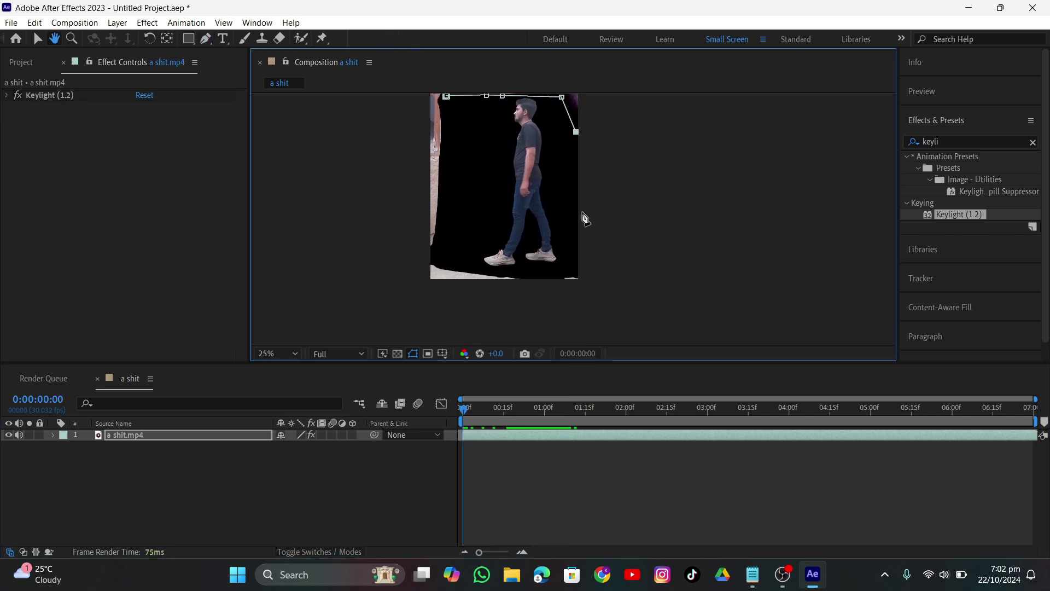
click(578, 264)
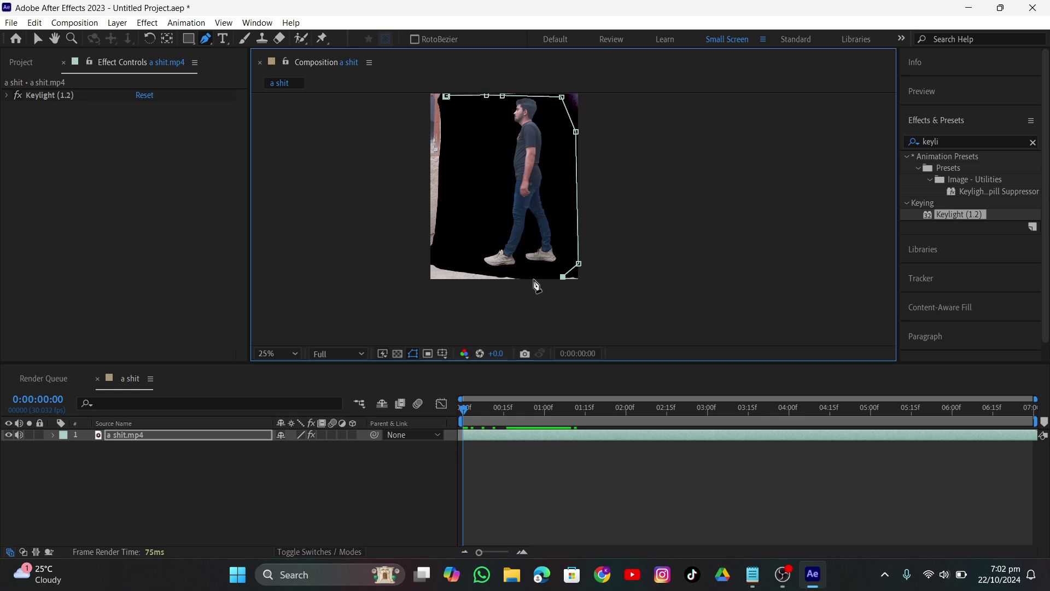
click(490, 274)
click(465, 271)
click(446, 96)
drag(452, 174, 443, 214)
key(v)
Scrub the timeline to 0:00:05:02 to check the masked figure
click(463, 480)
drag(463, 409, 880, 441)
drag(480, 272, 459, 280)
key(v)
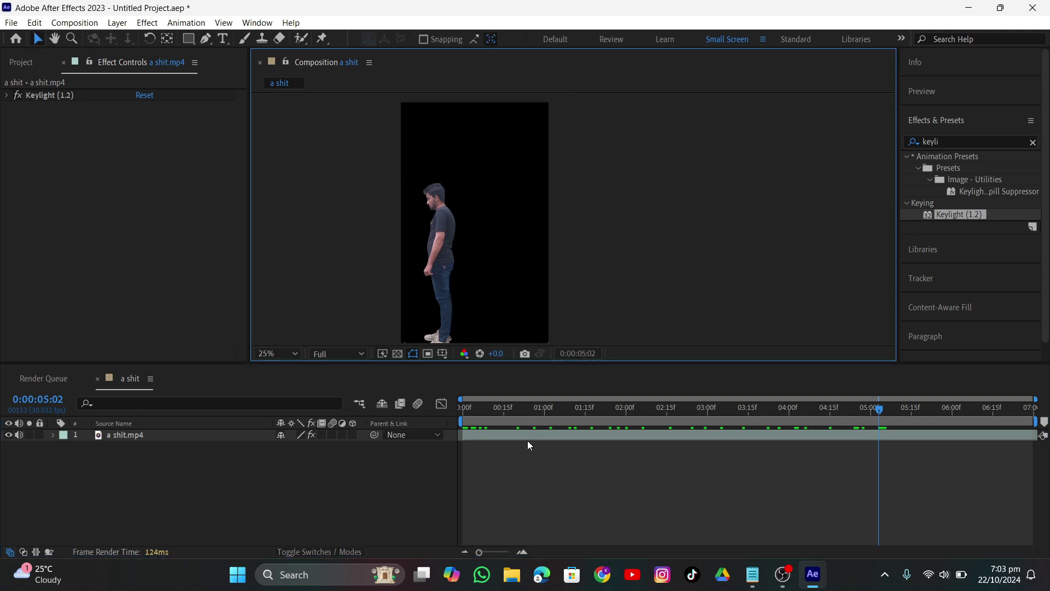
Scale the clip layer up to 144% and reposition it so the man's whole body fits the frame height at 0:00:05:02
click(506, 435)
key(s)
drag(293, 447, 316, 421)
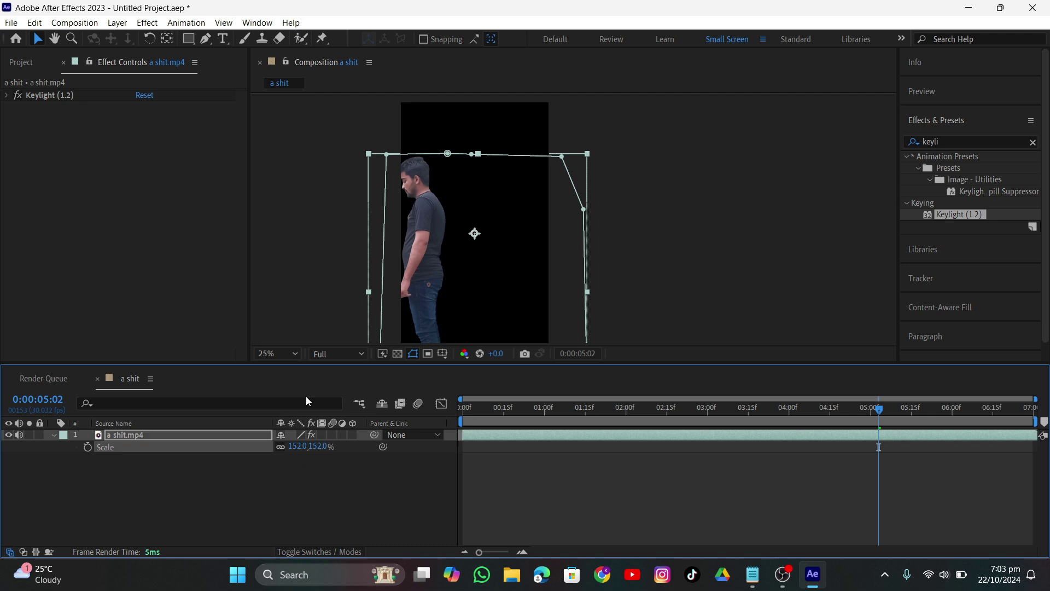
drag(508, 275, 554, 213)
key(comma)
drag(299, 447, 296, 448)
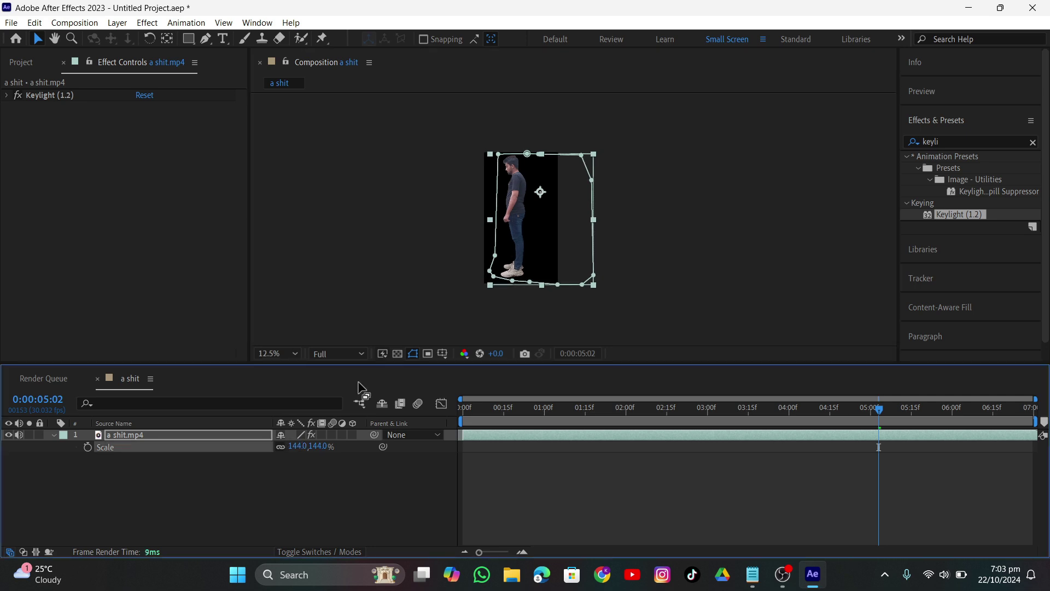
drag(538, 230, 539, 228)
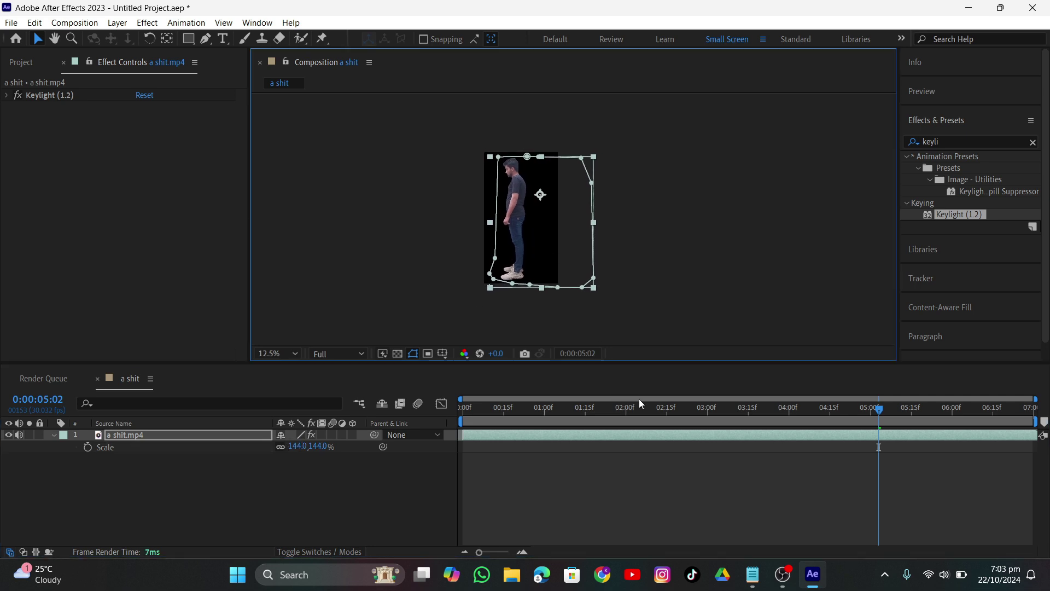
Reduce the clip's scale to 113%, shift it to fit the man in frame, and check it at 0:00:00:11
drag(540, 408, 462, 408)
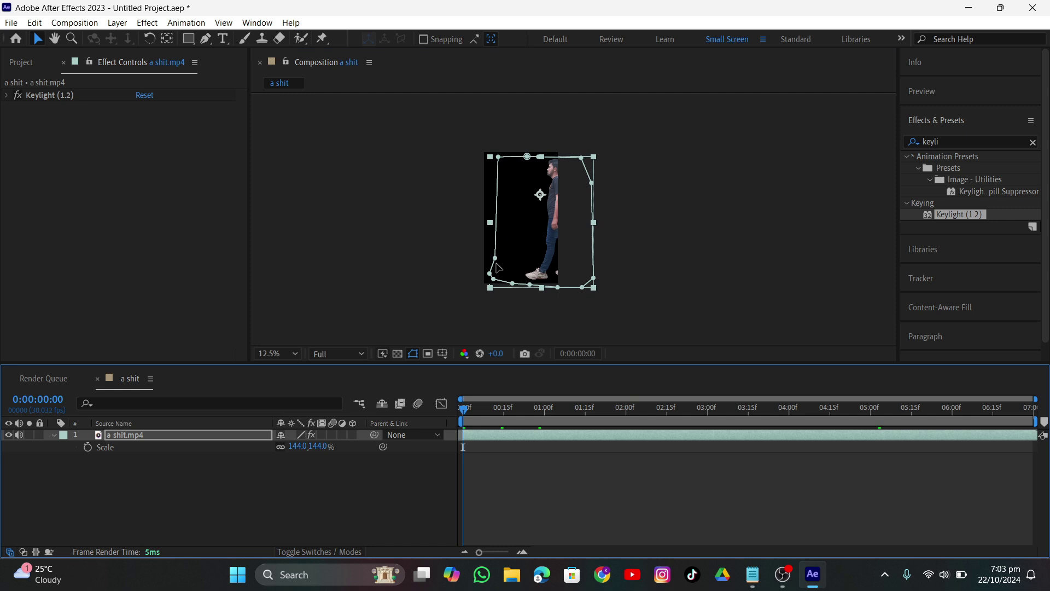
scroll(497, 267, up, 2)
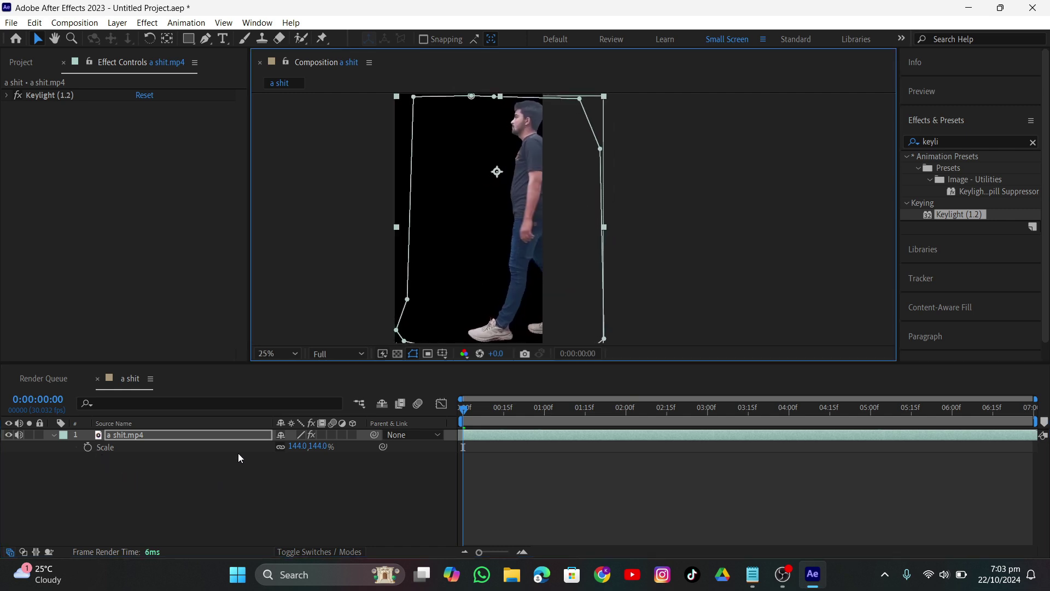
drag(296, 449, 281, 450)
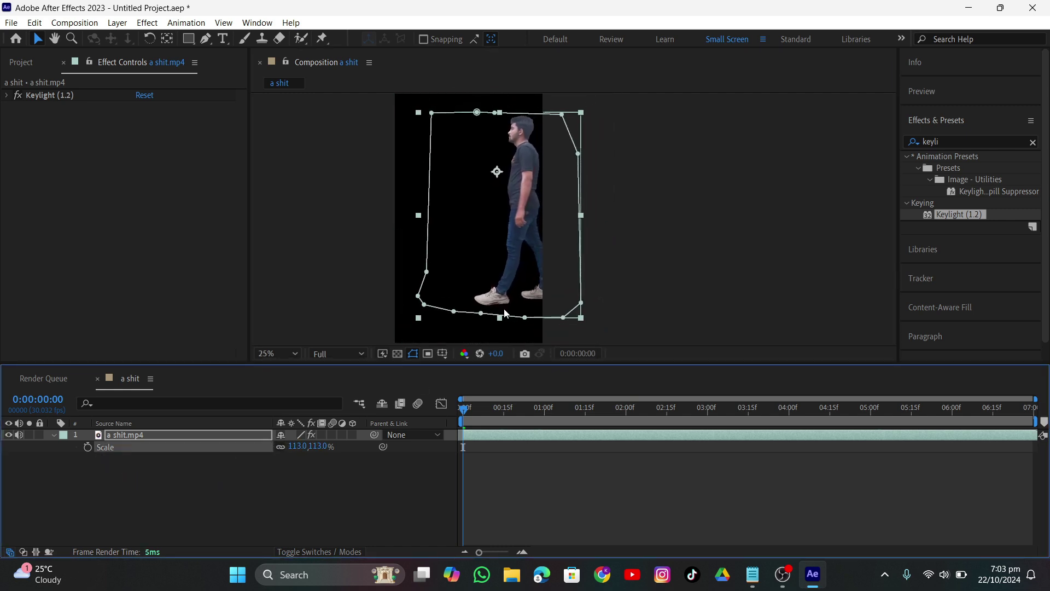
drag(510, 291, 504, 297)
drag(474, 411, 496, 413)
click(601, 251)
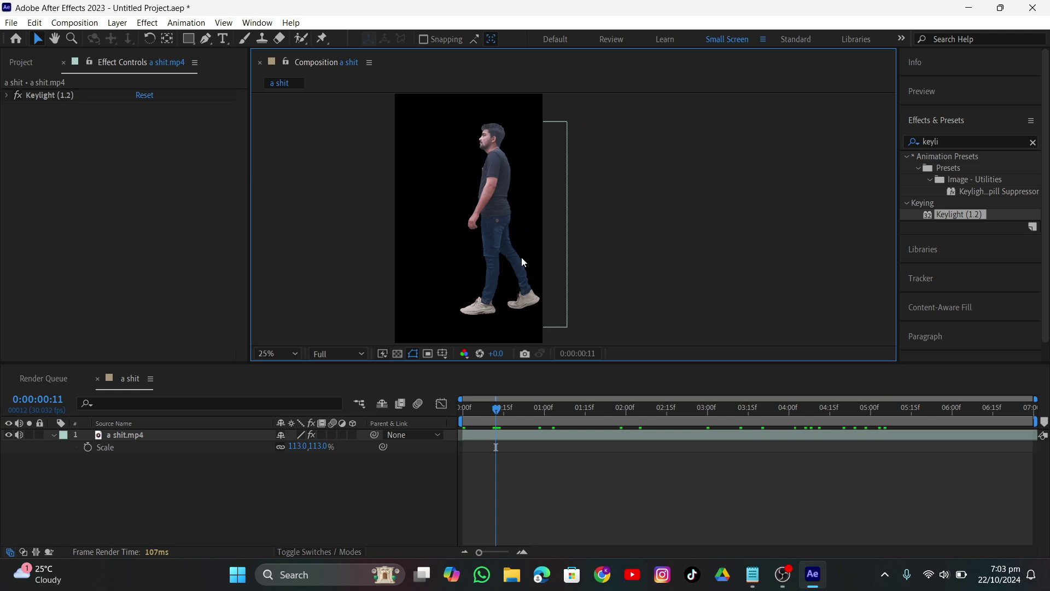
key(comma)
Add the composition to the render queue and open folder 57 inside tutorial as the output location
click(491, 435)
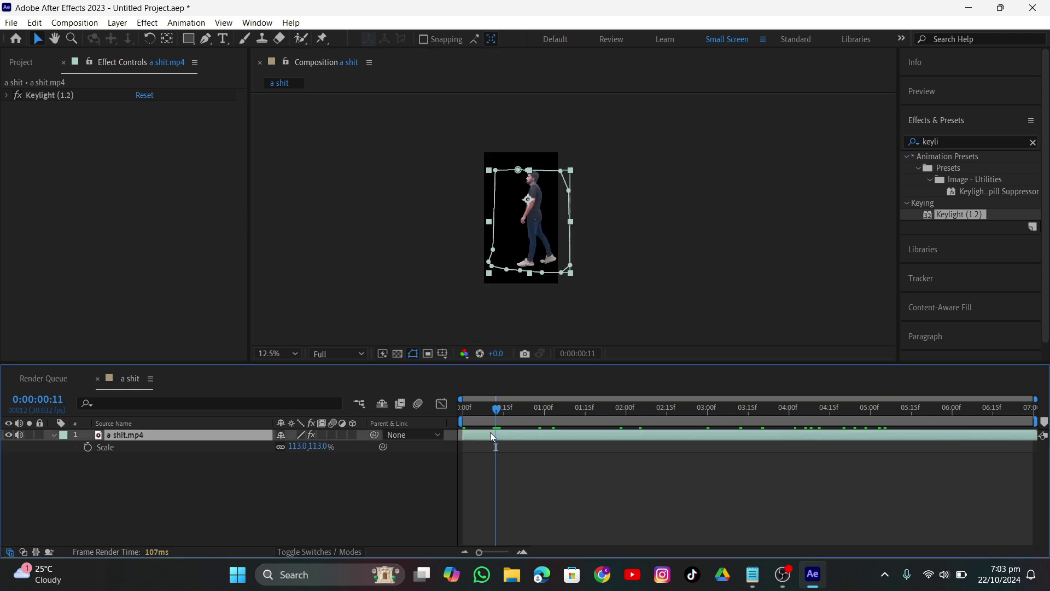
key(ctrl+m)
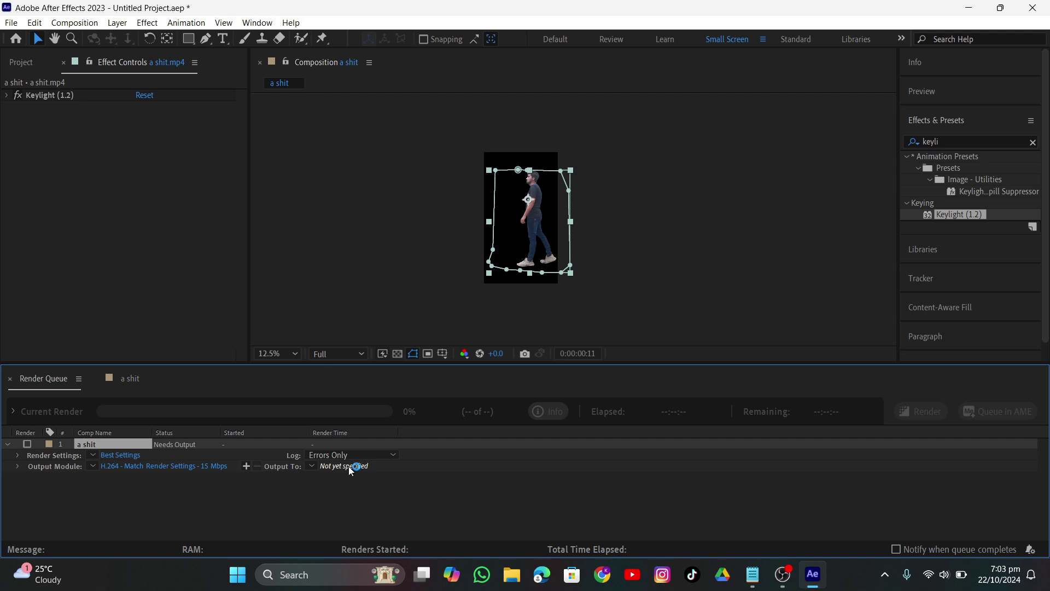
click(300, 469)
scroll(54, 180, down, 3)
click(47, 206)
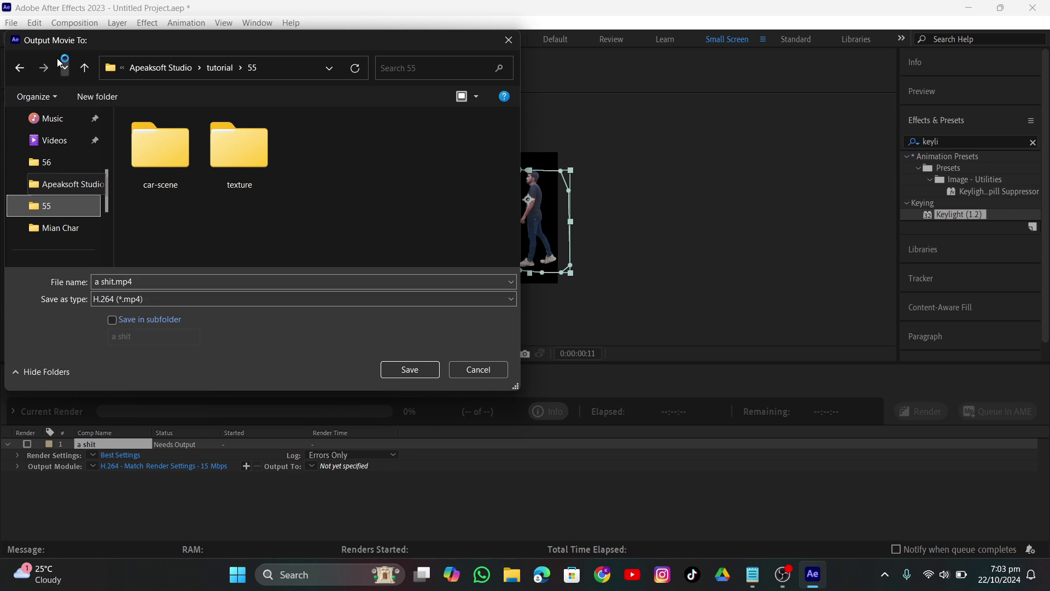
click(84, 68)
scroll(301, 159, down, 8)
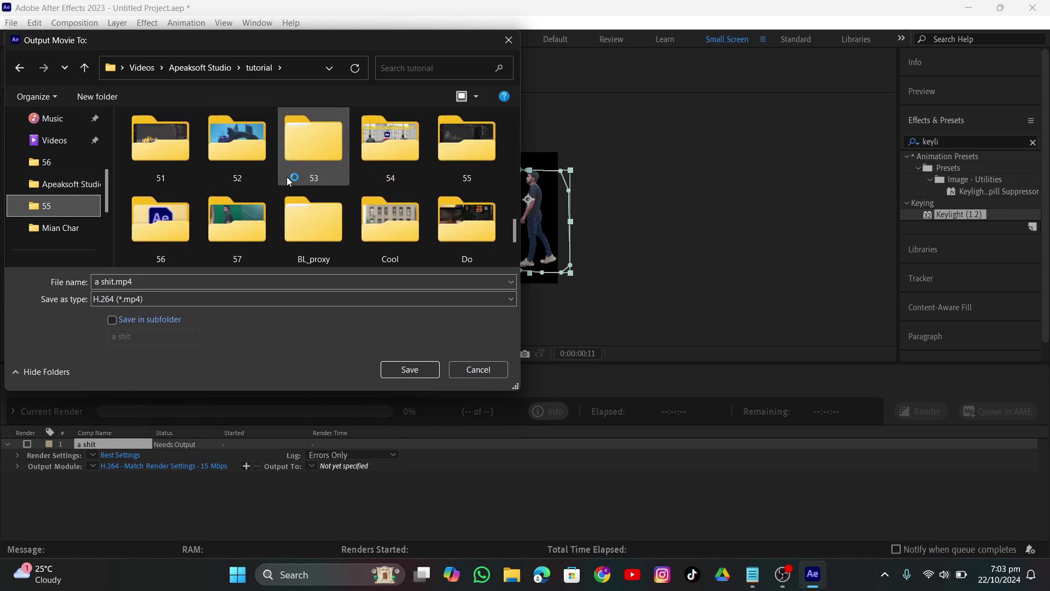
double_click(237, 222)
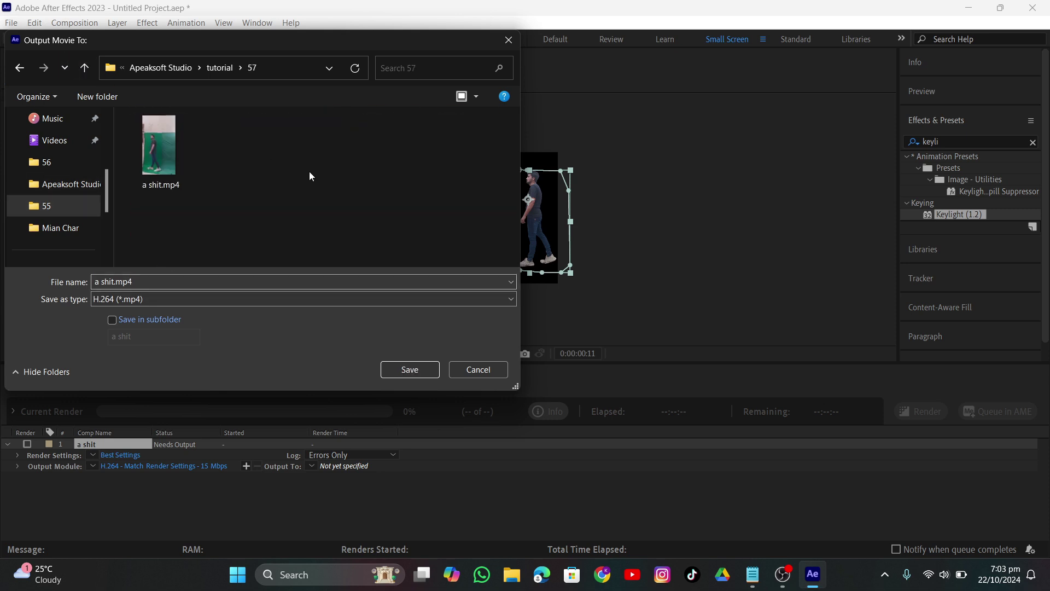
Create a subfolder named Png and save the render output there
right_click(309, 170)
click(499, 316)
text(Png)
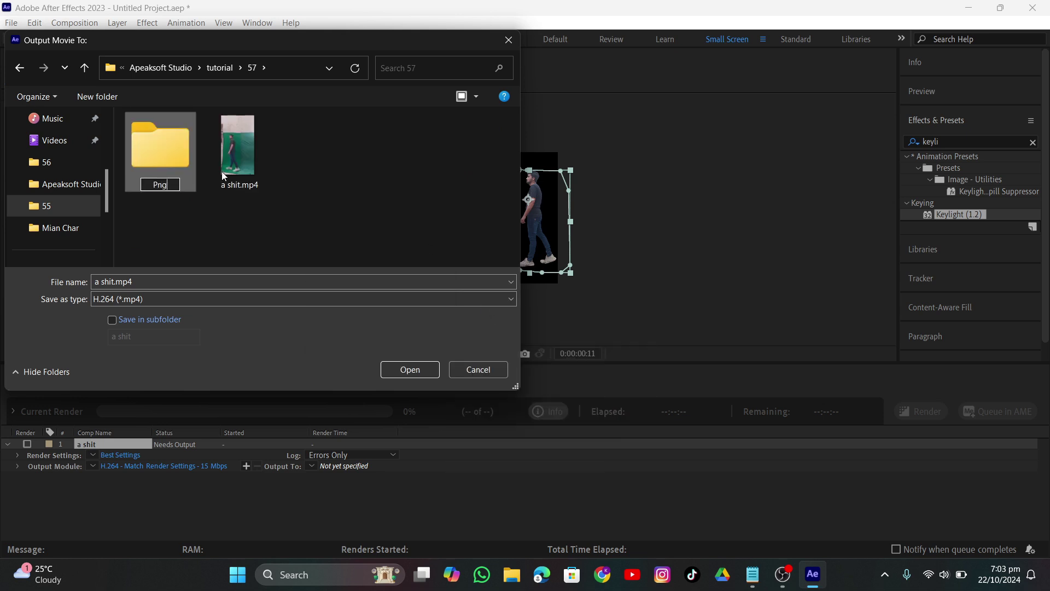
click(174, 150)
double_click(174, 147)
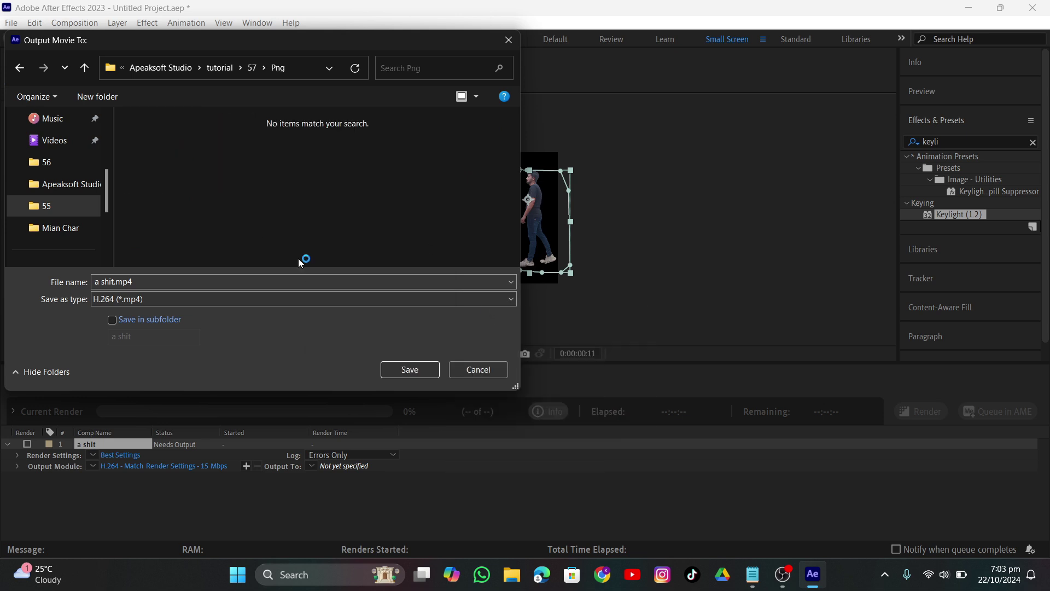
click(405, 368)
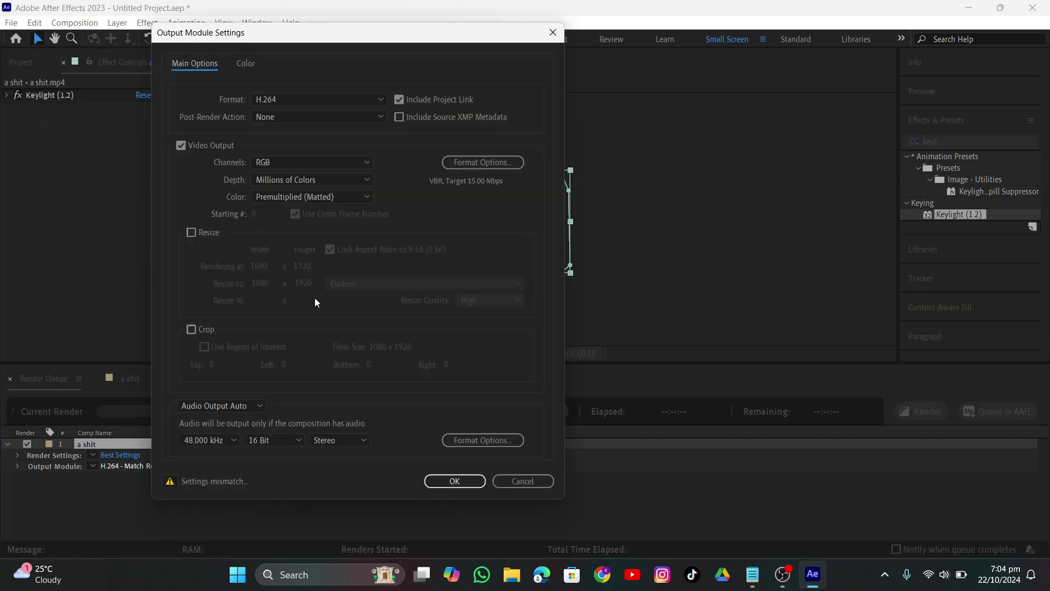
Set the output module to PNG Sequence with RGB + Alpha channels and render the composition
click(318, 99)
click(303, 234)
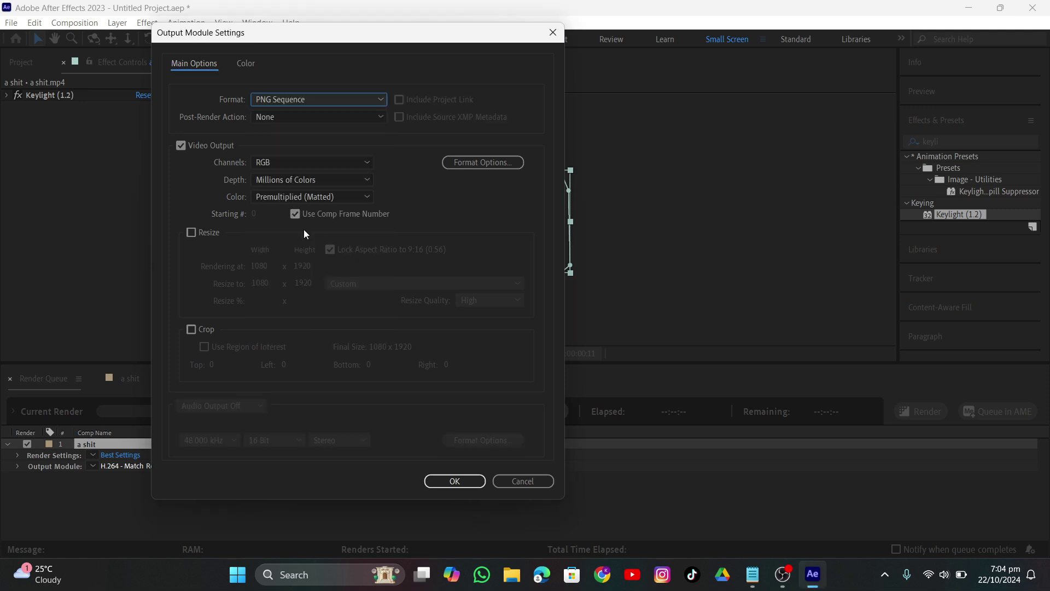
click(298, 162)
click(289, 206)
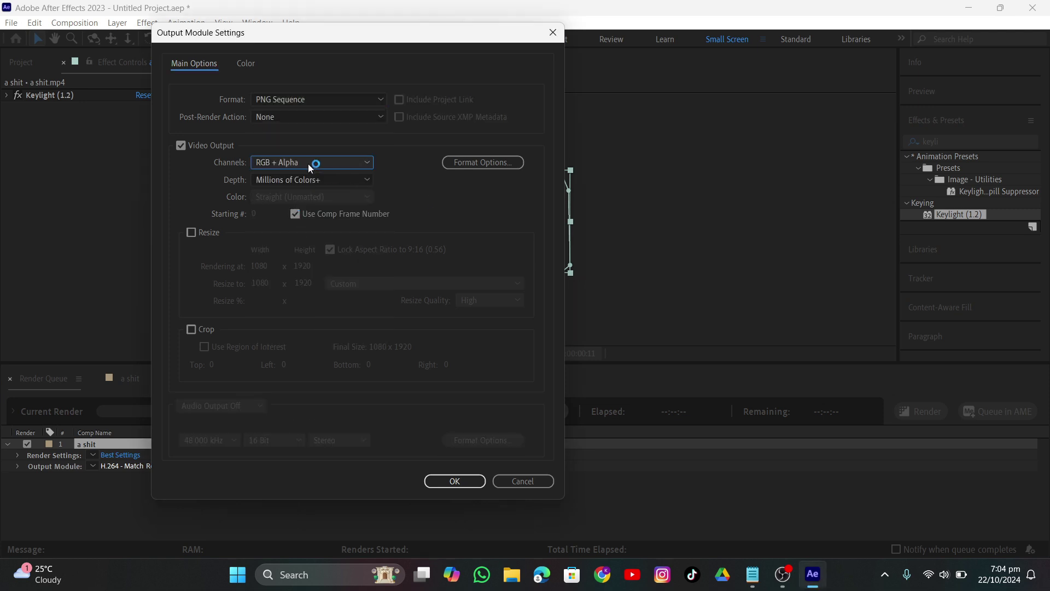
click(449, 479)
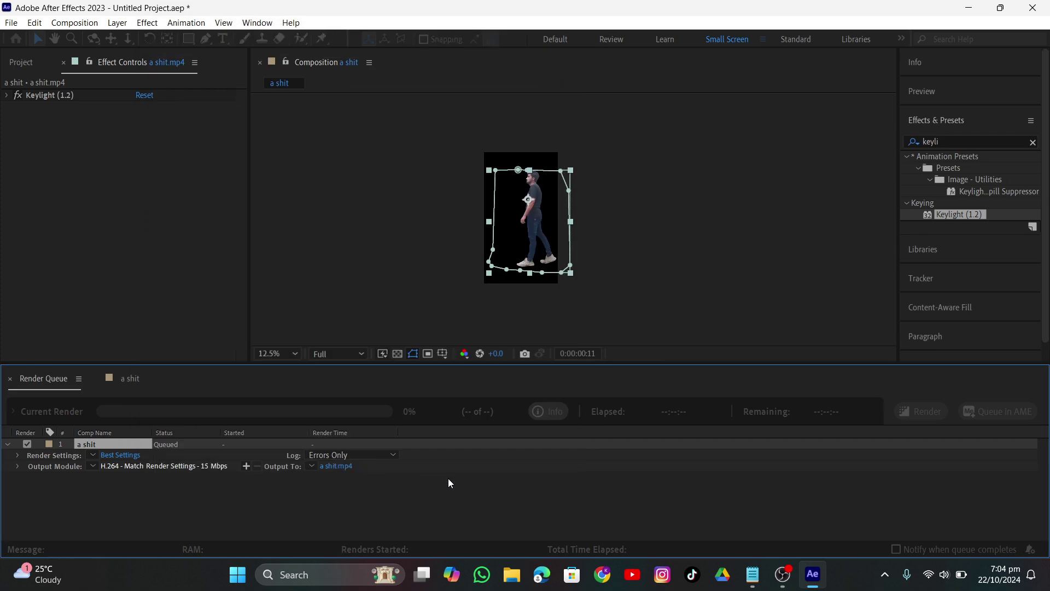
click(919, 413)
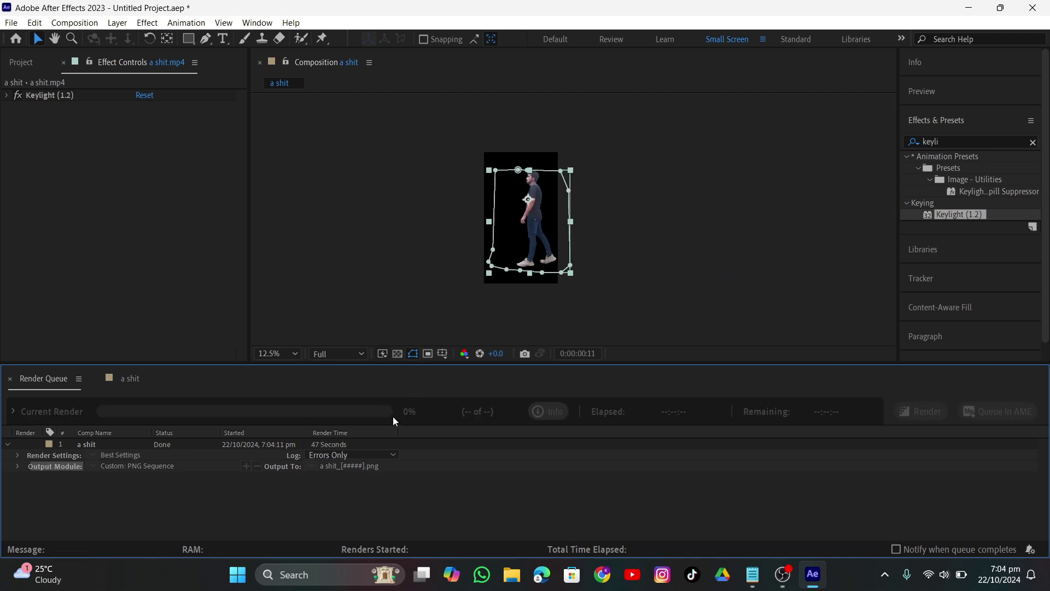
Save the project as Main in folder 57, one level above the Png folder
click(6, 26)
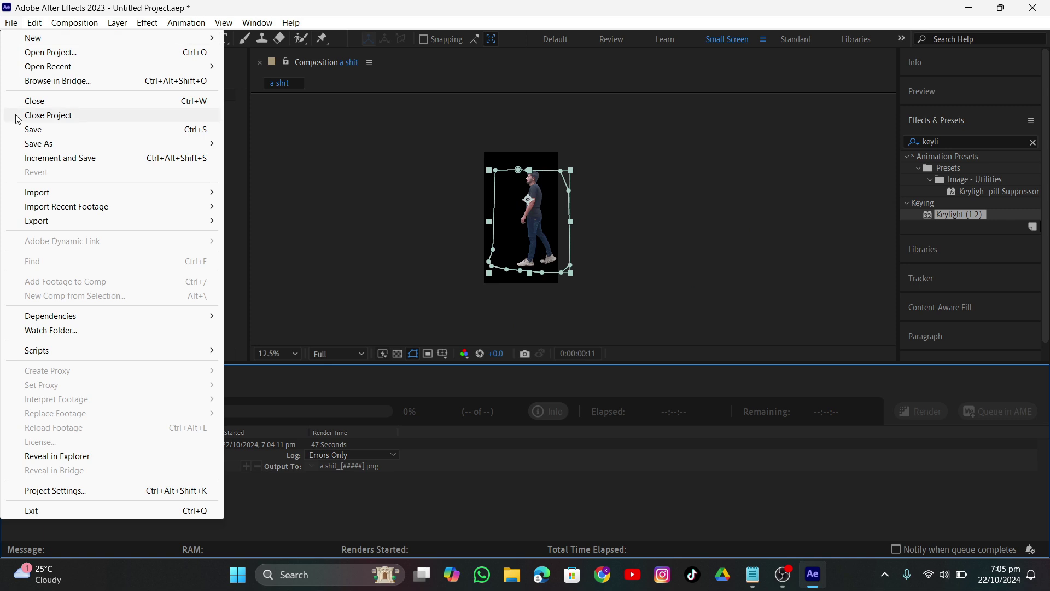
click(32, 132)
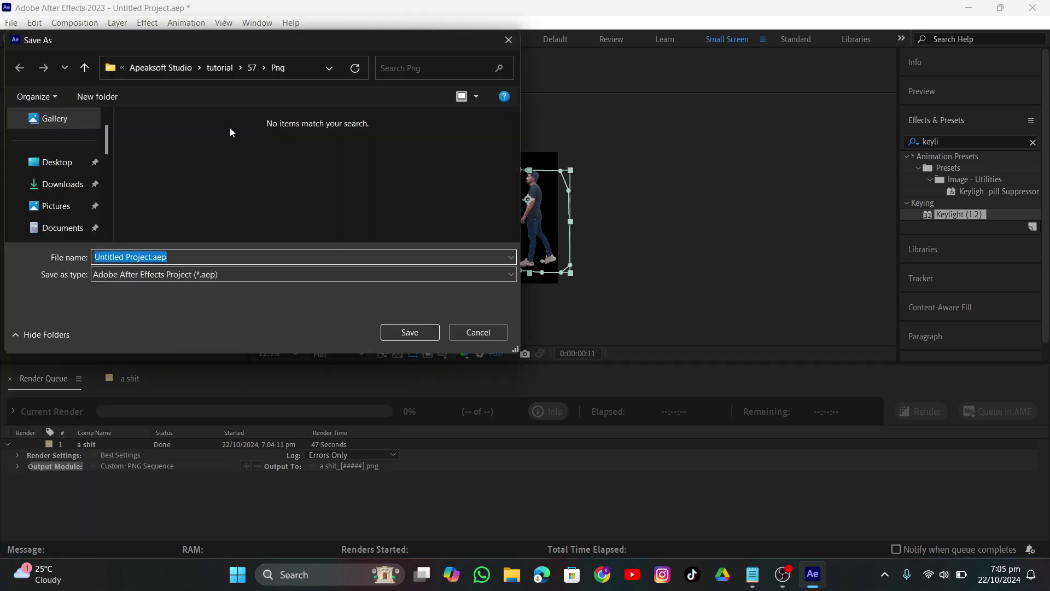
click(84, 67)
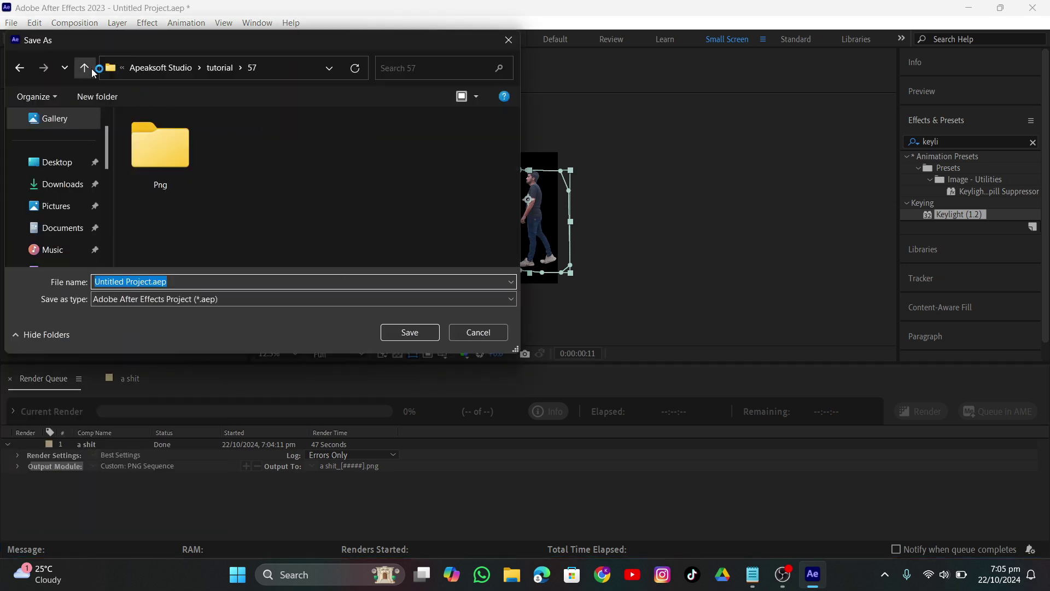
text(Main)
key(Return)
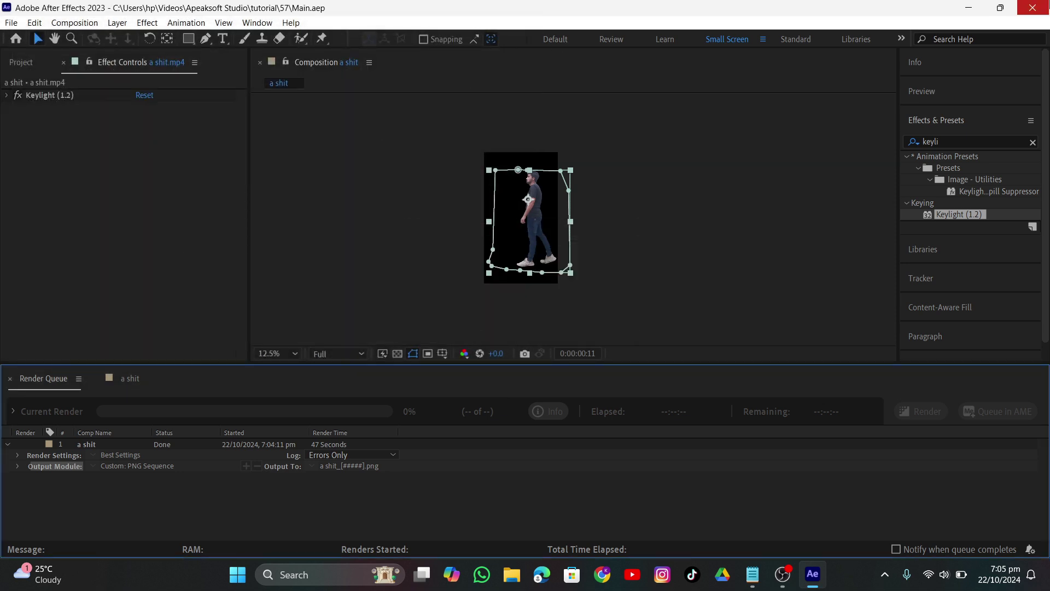
Close After Effects without sending the error report and launch SwitchLight Studio from the desktop
click(1033, 8)
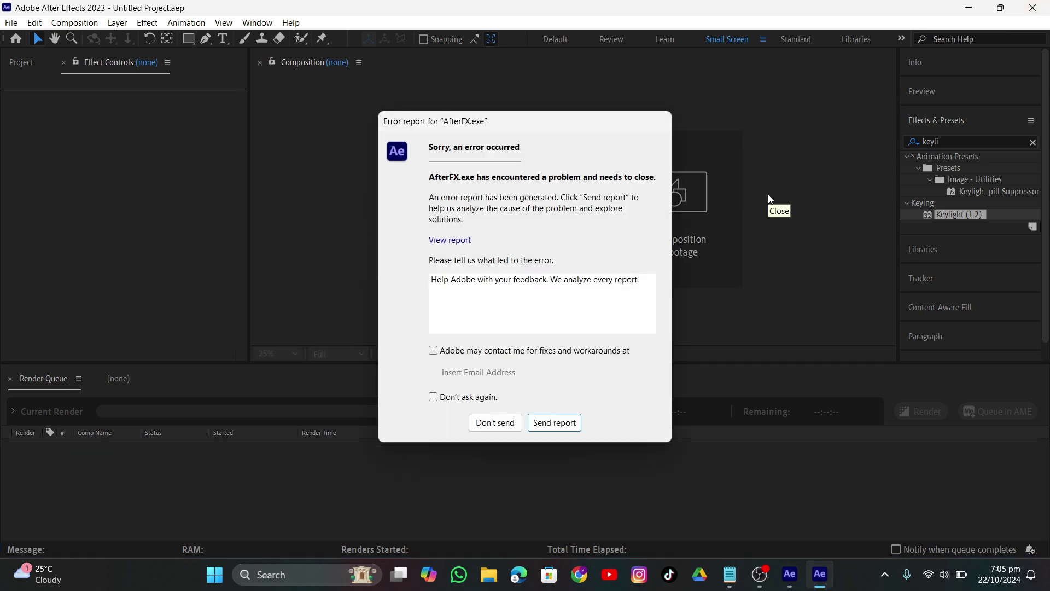
click(494, 423)
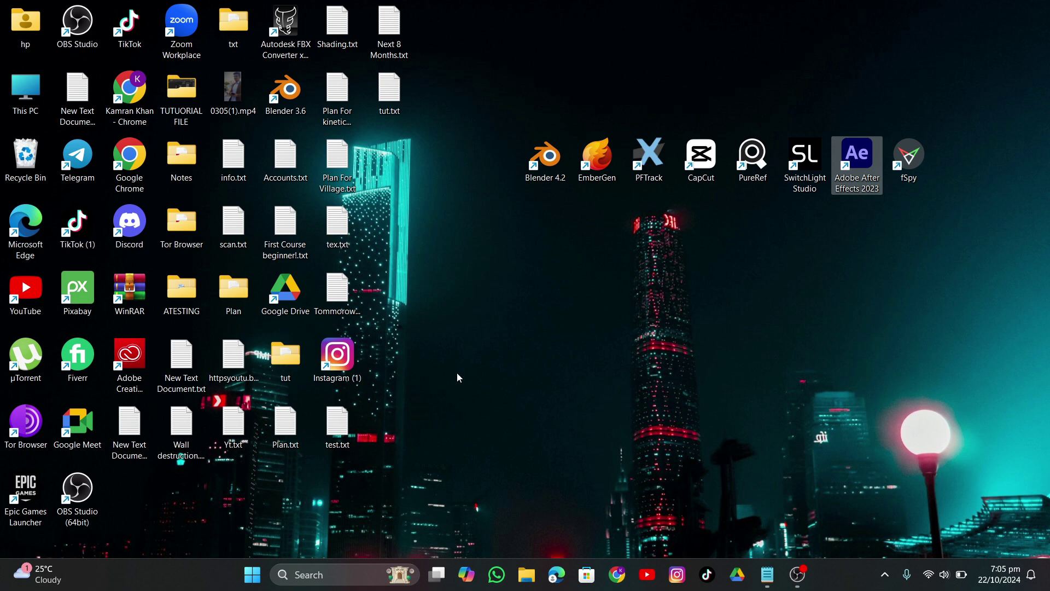
drag(470, 284, 1014, 55)
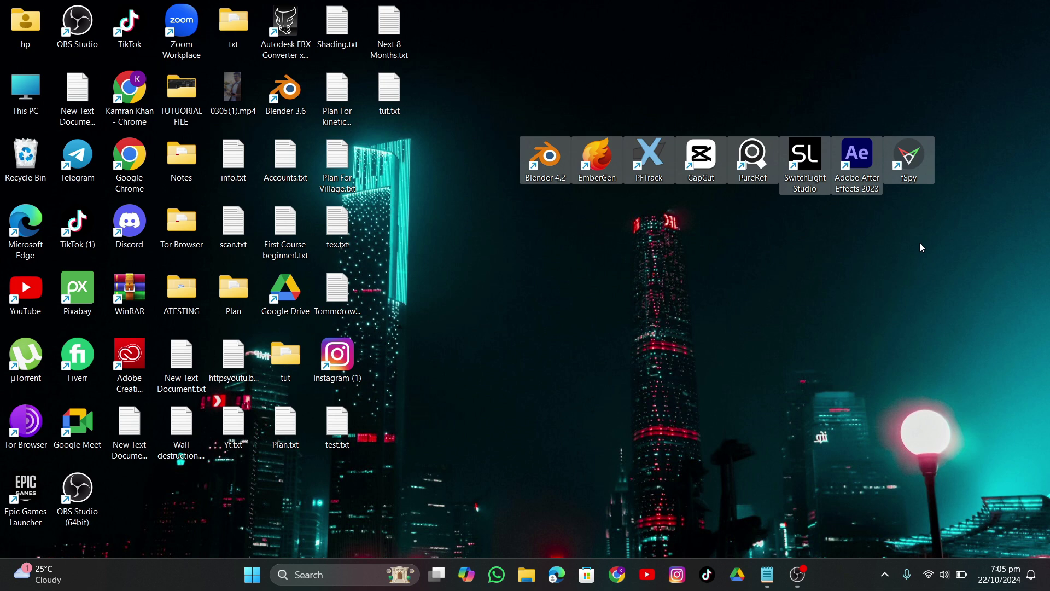
click(776, 523)
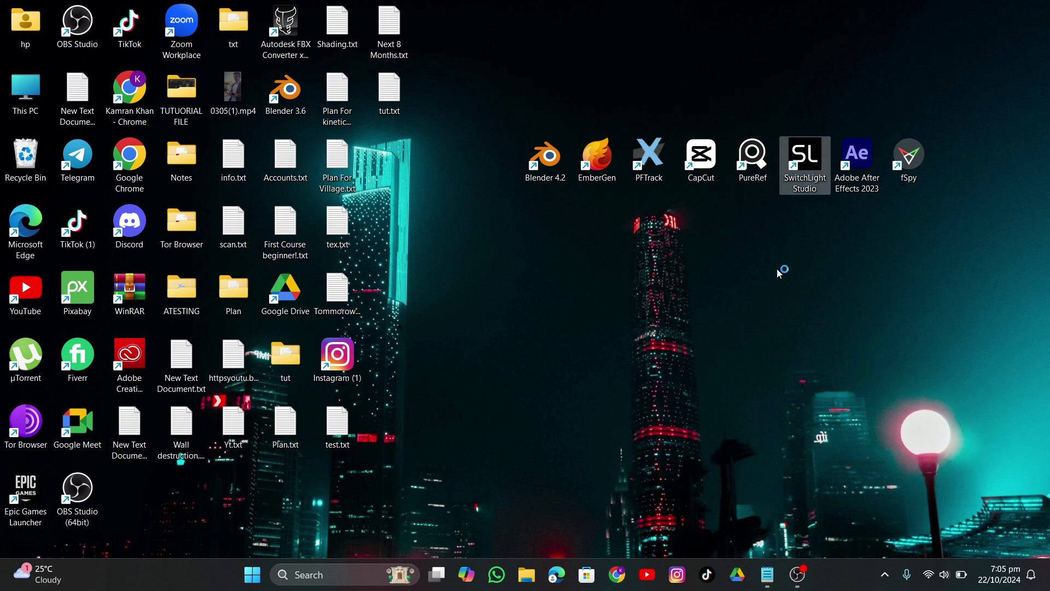
double_click(802, 172)
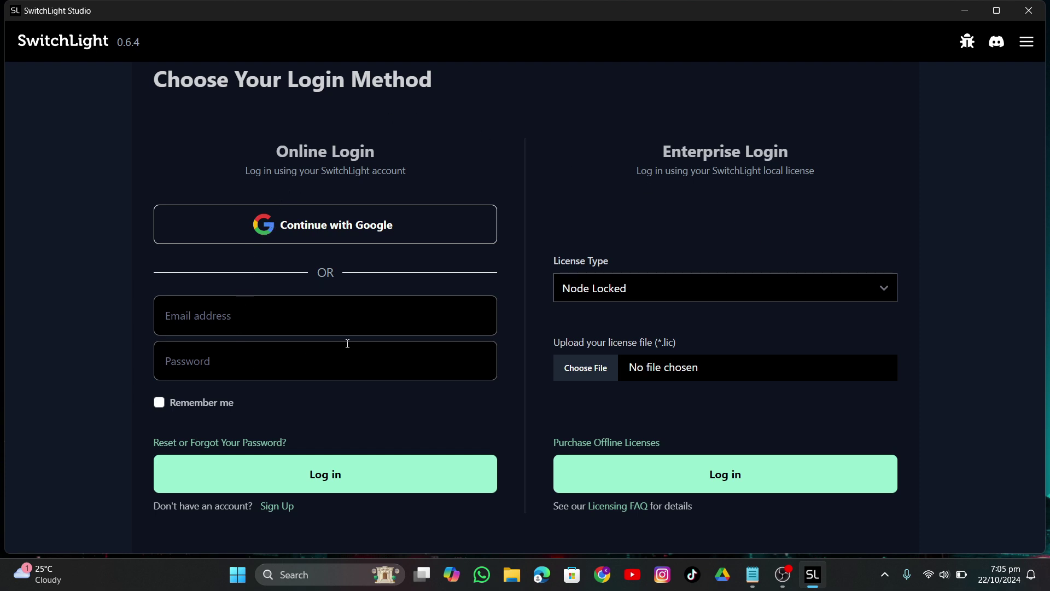
Log in to SwitchLight Studio with the Google account, approve the Beeble sign-in and close the browser
click(377, 226)
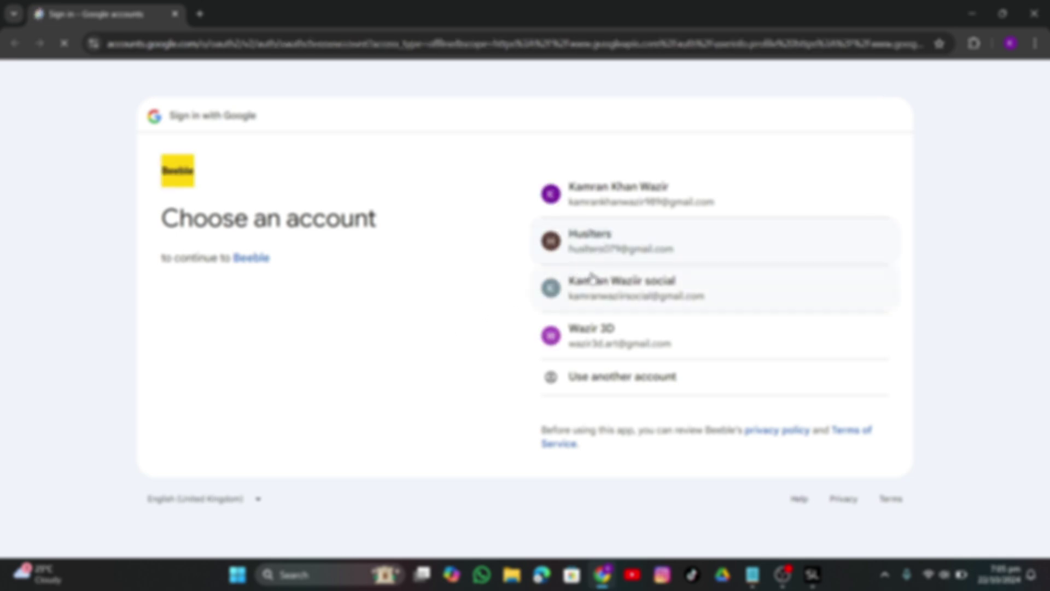
click(591, 194)
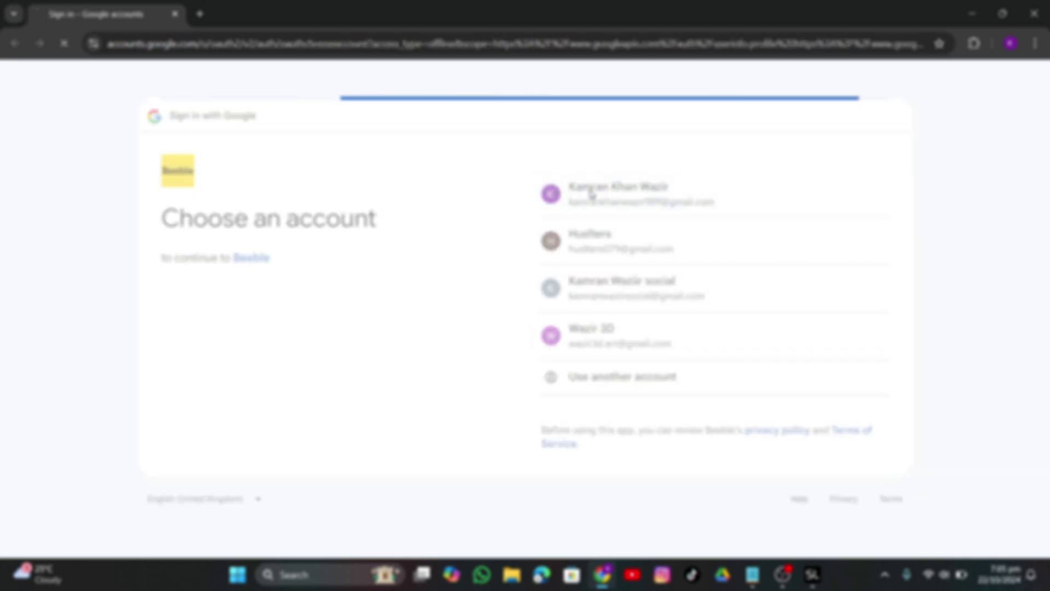
click(783, 384)
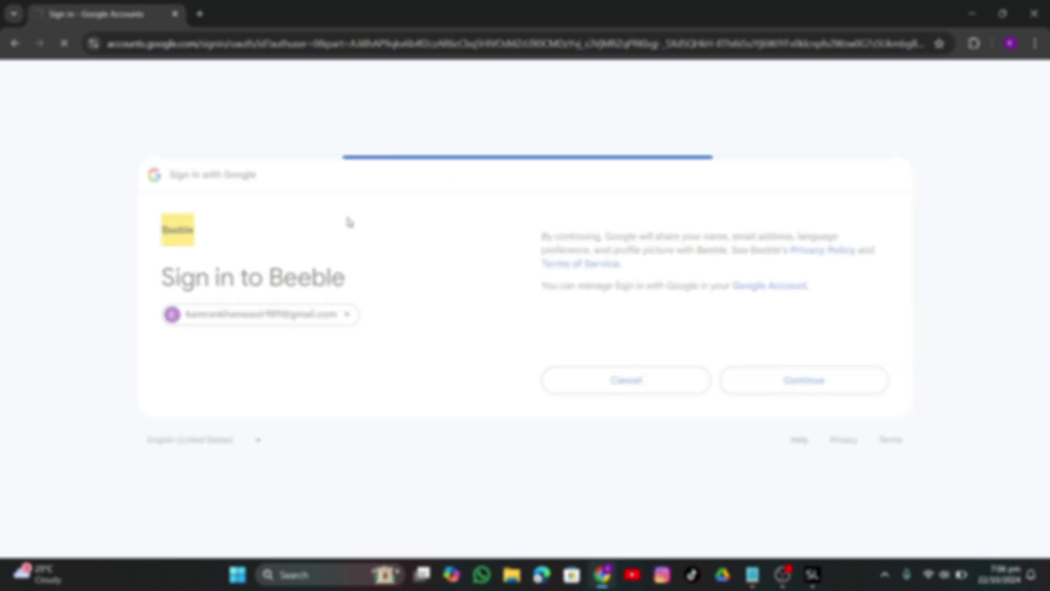
drag(191, 81, 415, 81)
click(1034, 21)
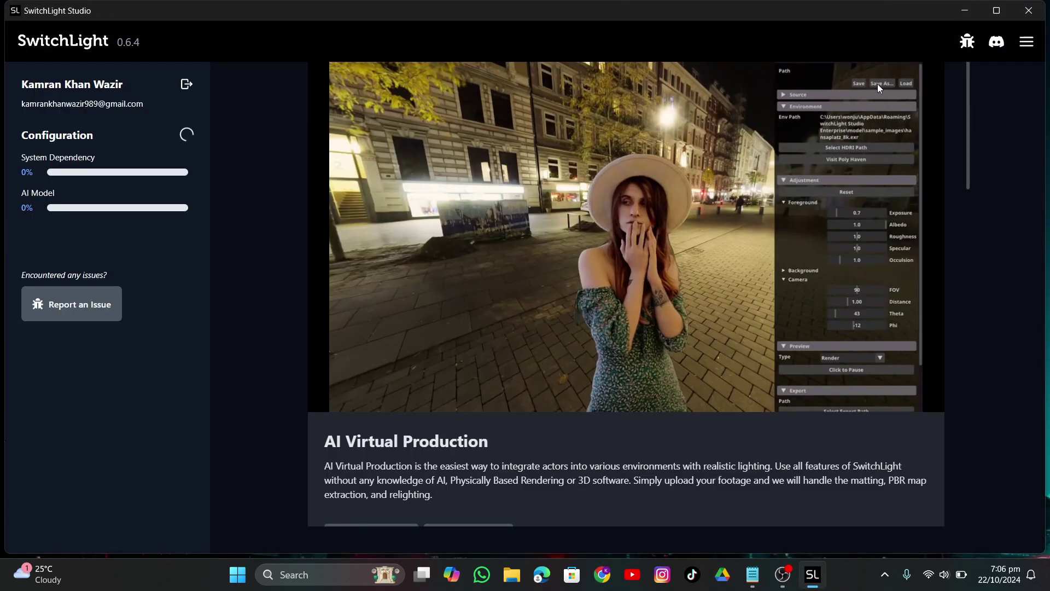
Check the System Dependency and AI Model setup progress under Configuration
drag(20, 158, 19, 135)
drag(55, 193, 20, 194)
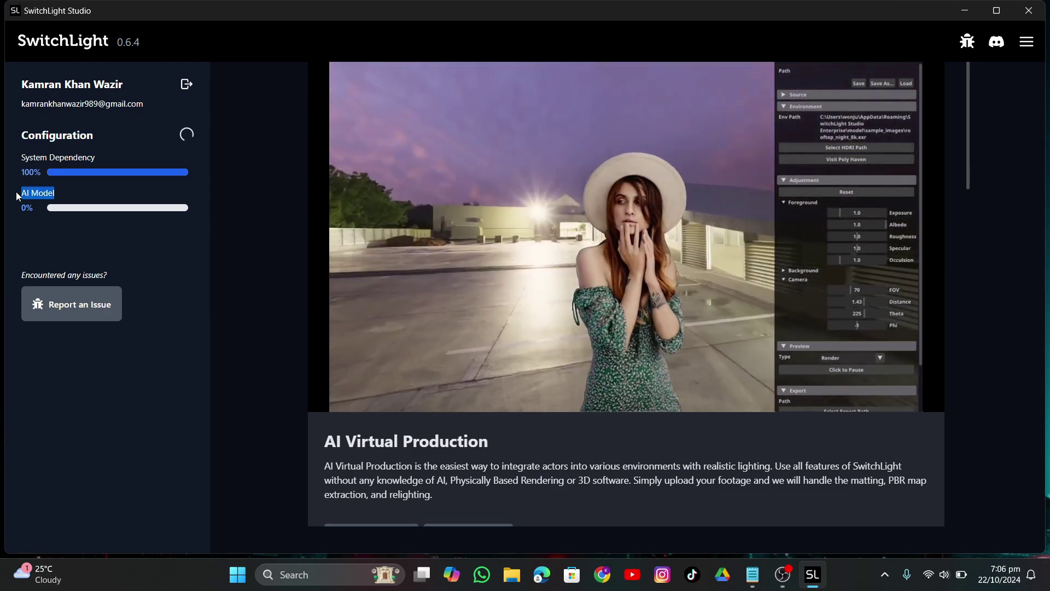
click(83, 125)
drag(21, 83, 115, 210)
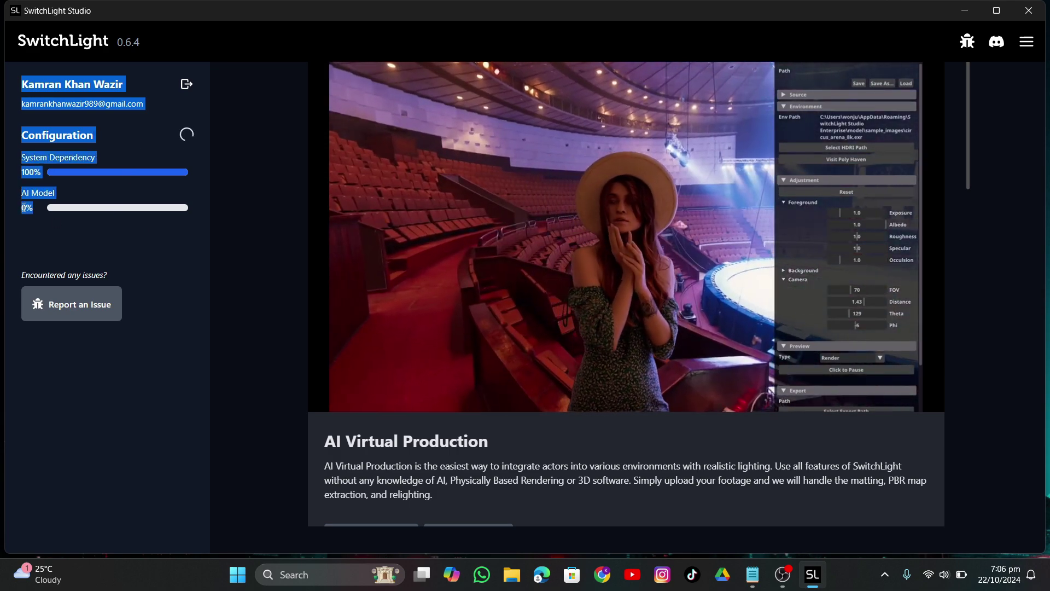
click(69, 221)
Look through the SwitchLight features, including Light Map Extraction, PBR Neural Enhancer and AI Background Removal, and read their descriptions
scroll(234, 343, down, 10)
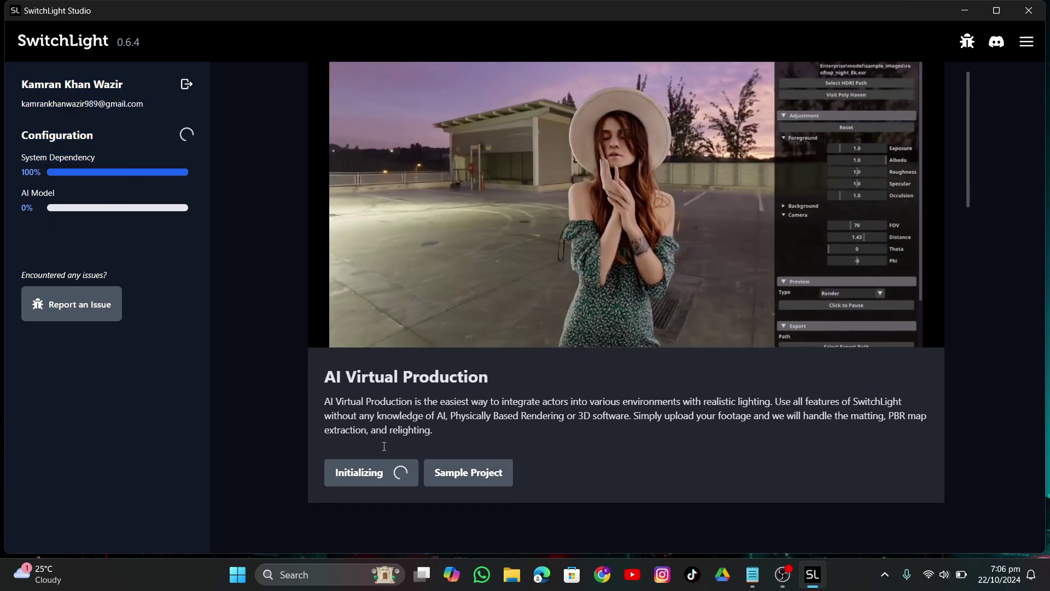
scroll(290, 407, down, 3)
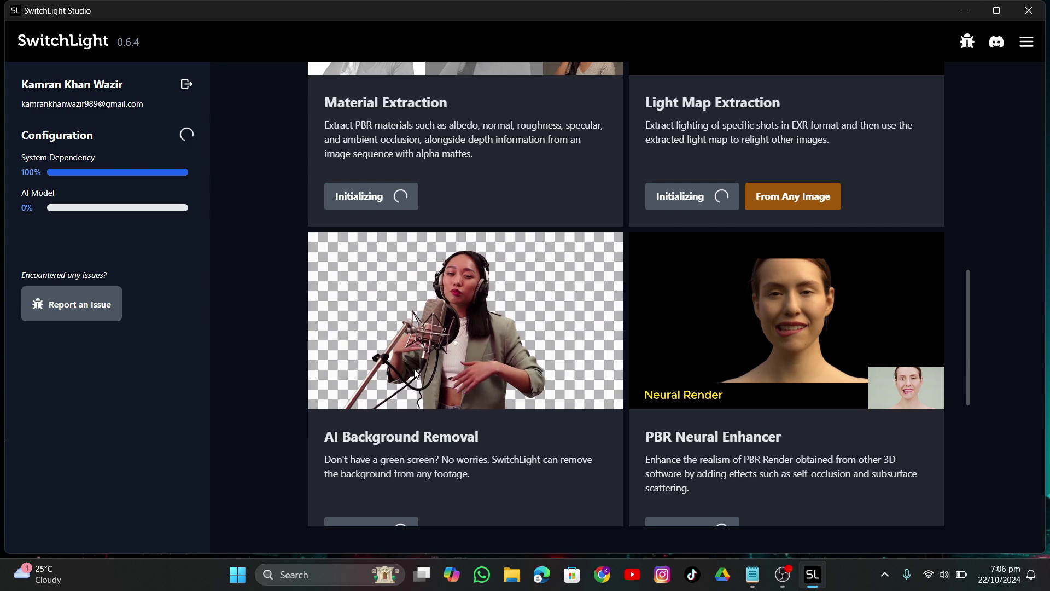
scroll(481, 328, up, 3)
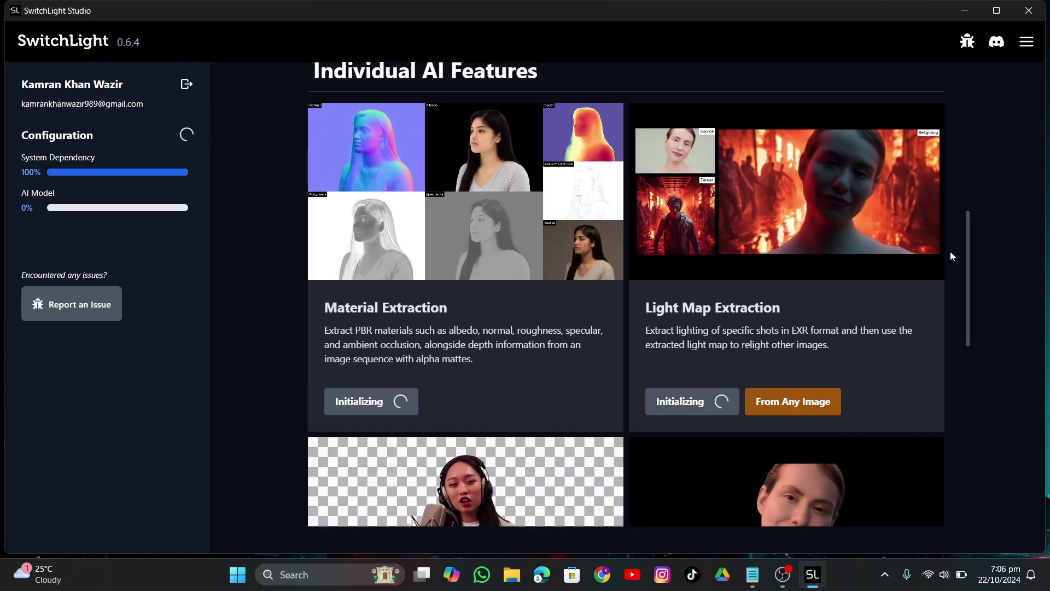
drag(779, 308, 645, 307)
click(684, 328)
scroll(682, 331, down, 5)
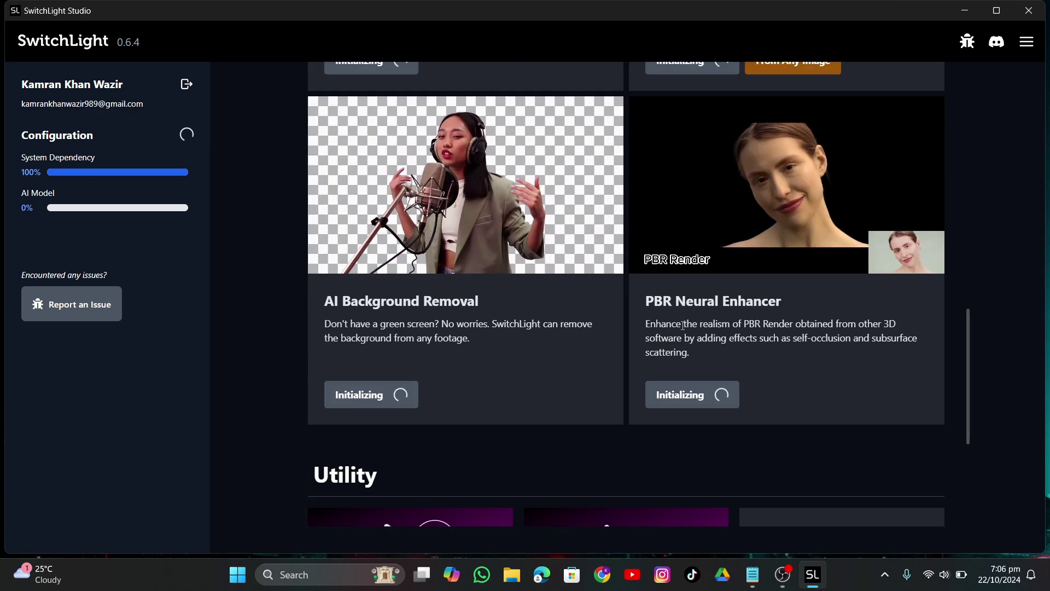
scroll(662, 350, up, 1)
drag(643, 368, 806, 369)
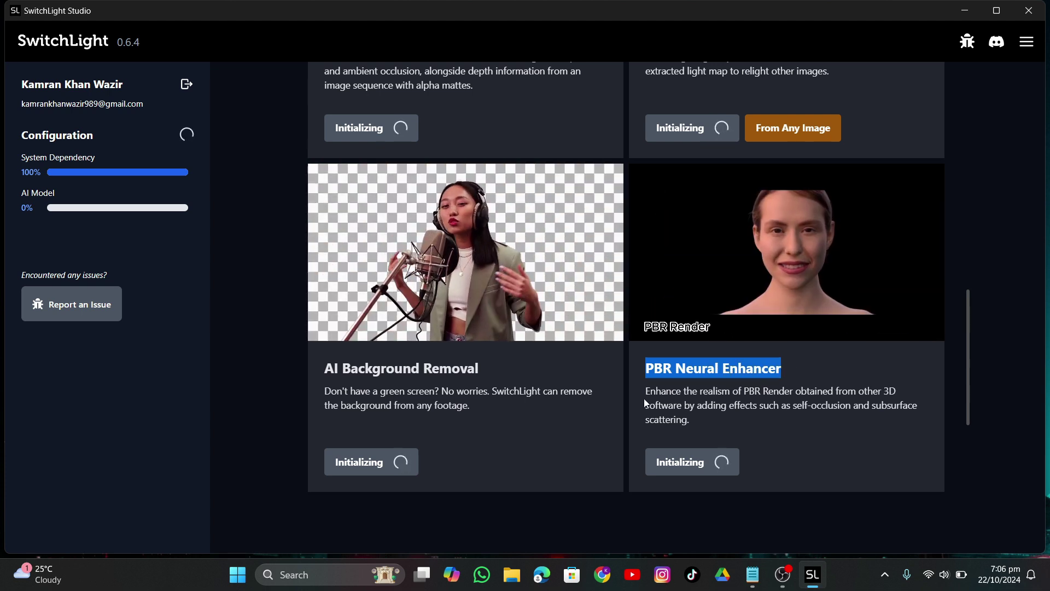
drag(645, 391, 902, 408)
click(902, 409)
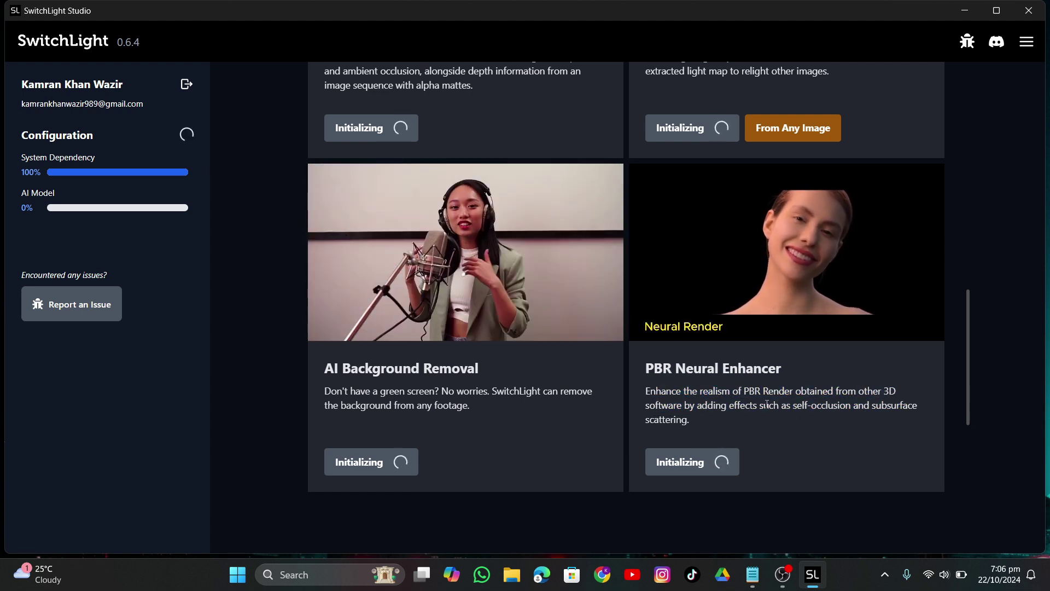
drag(647, 369, 699, 392)
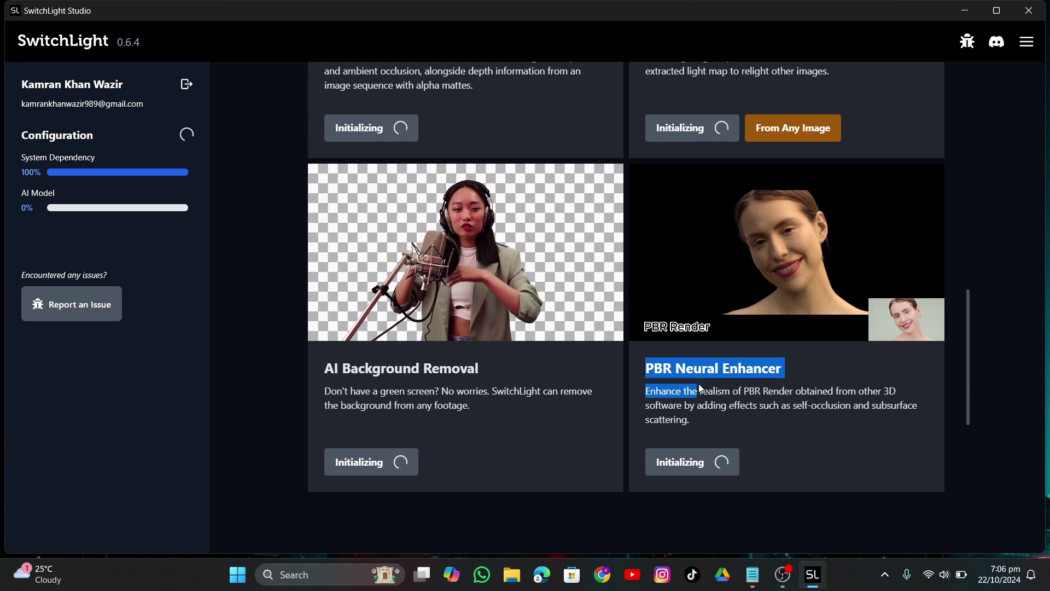
click(729, 406)
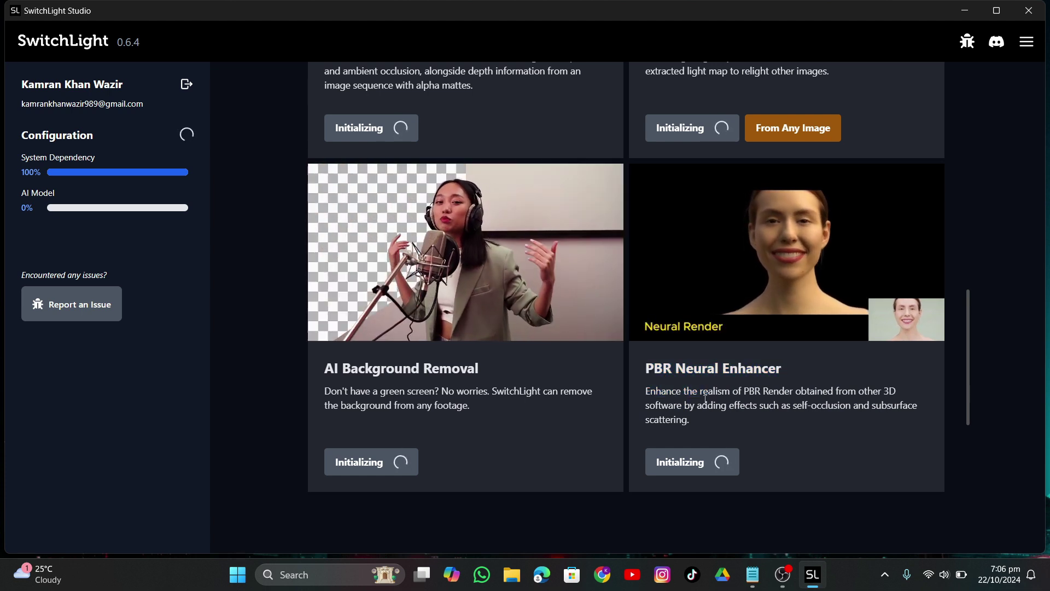
drag(324, 370, 420, 370)
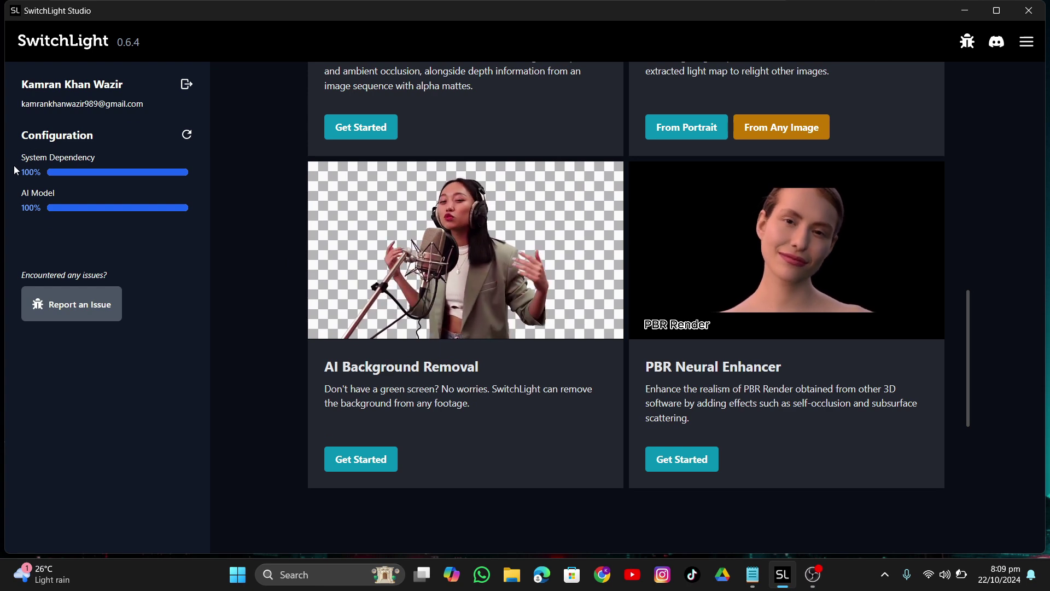
Start the Material Extraction feature and read through its instructions on alpha mattes, extraction model and temporal consistency
double_click(31, 172)
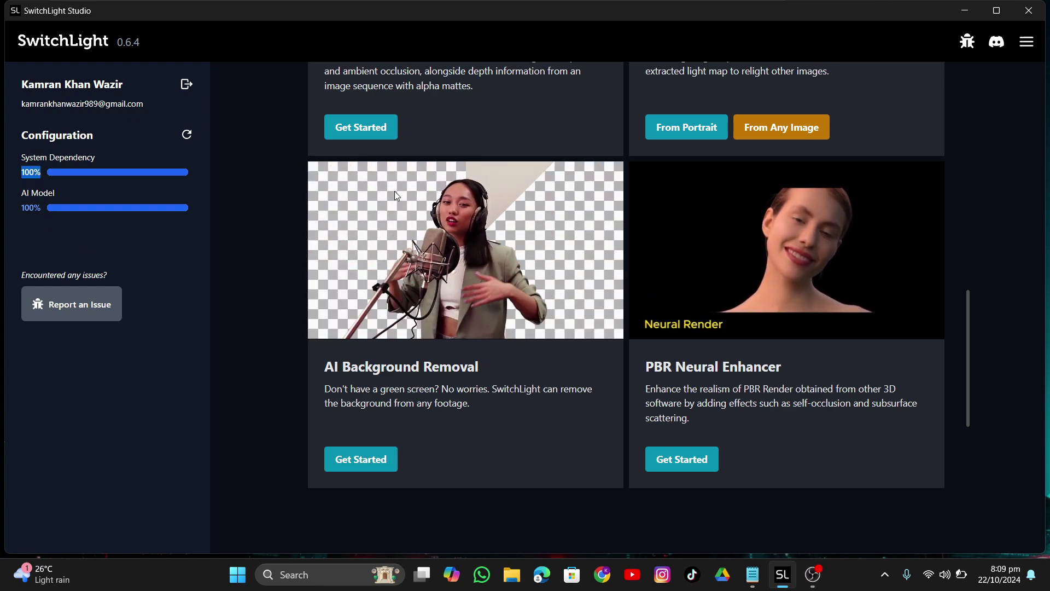
scroll(399, 195, up, 5)
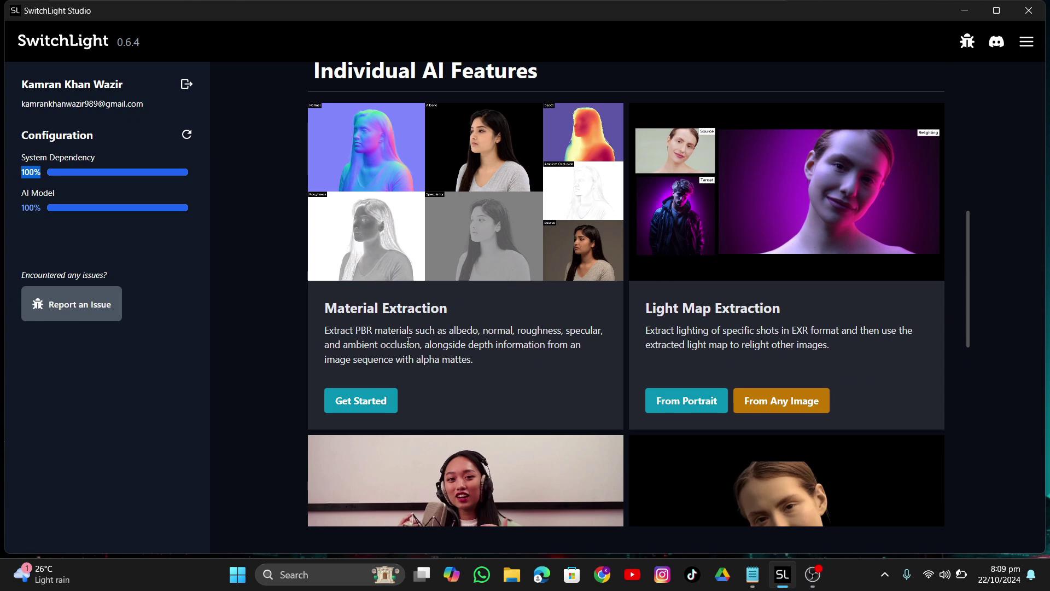
drag(325, 307, 452, 303)
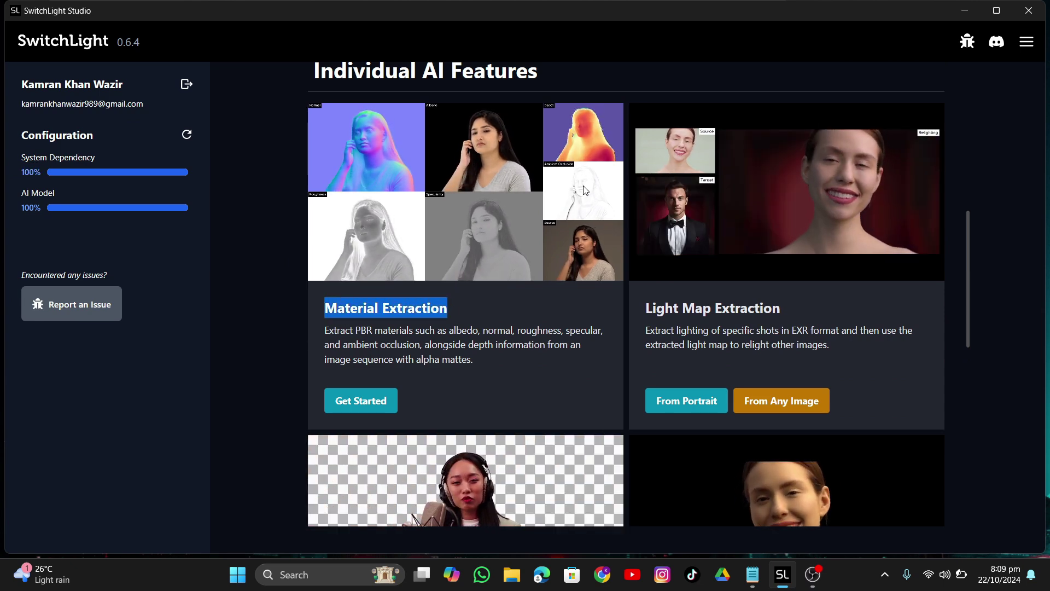
click(378, 401)
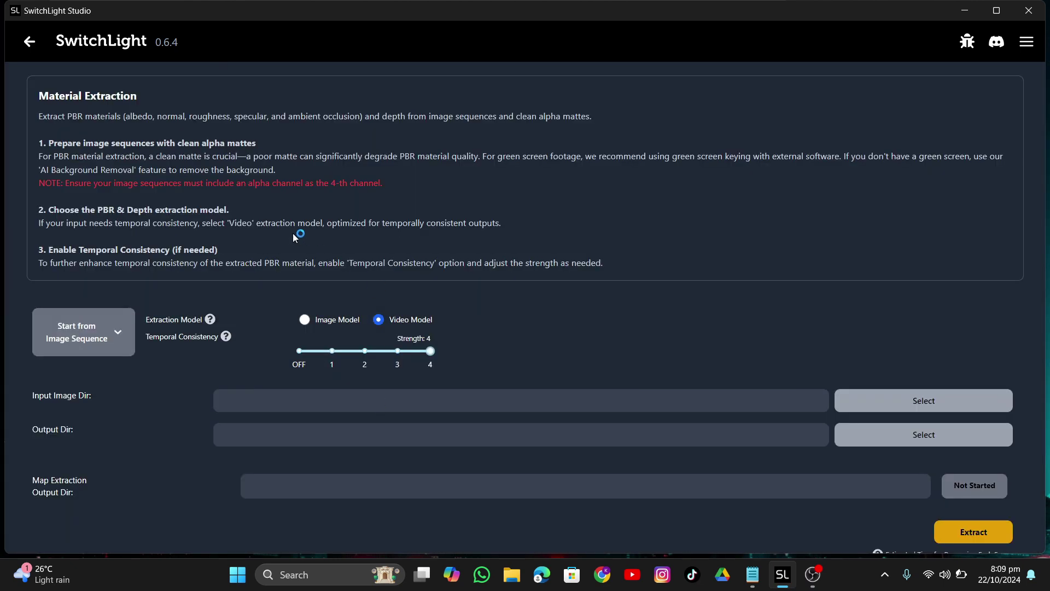
drag(31, 100, 464, 262)
click(551, 259)
click(1020, 447)
Set the input image directory to tutorial\57\Png by choosing the sequence's first frame, a shit_00000.png
drag(29, 399, 93, 398)
click(945, 406)
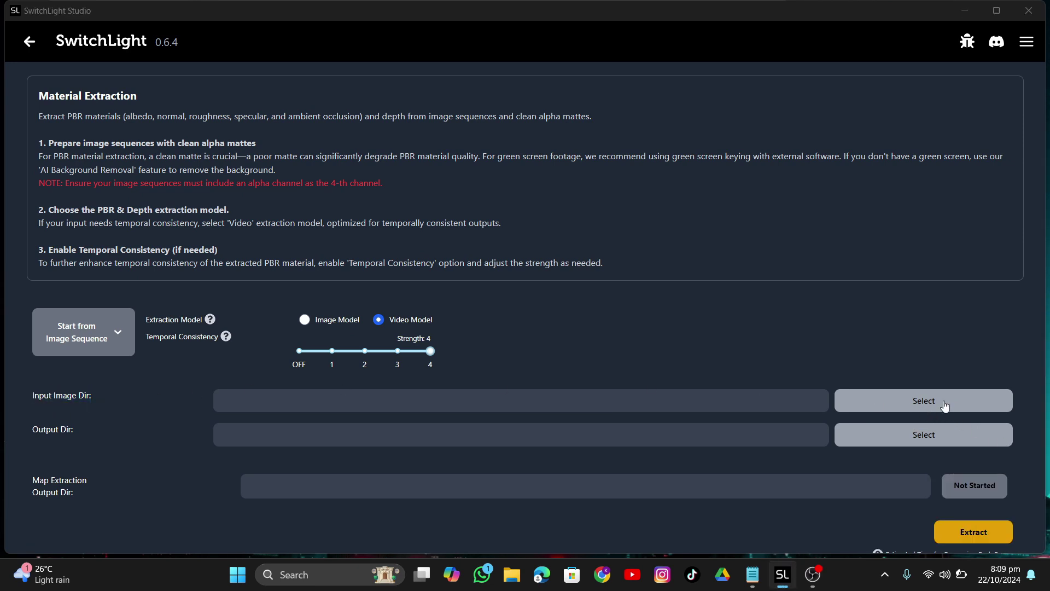
scroll(38, 166, down, 3)
click(44, 176)
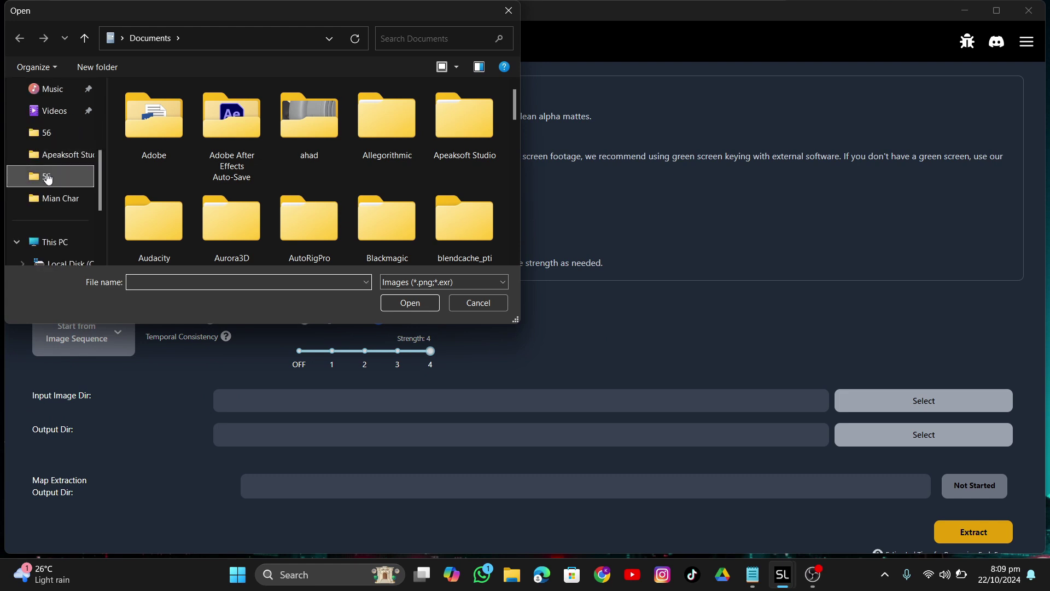
click(257, 38)
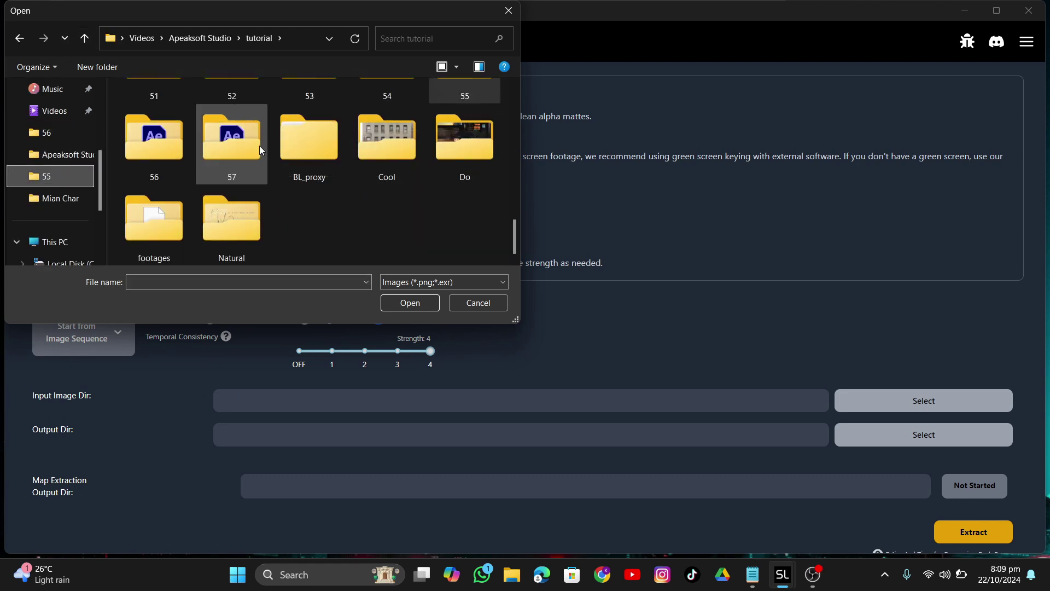
double_click(209, 162)
double_click(146, 138)
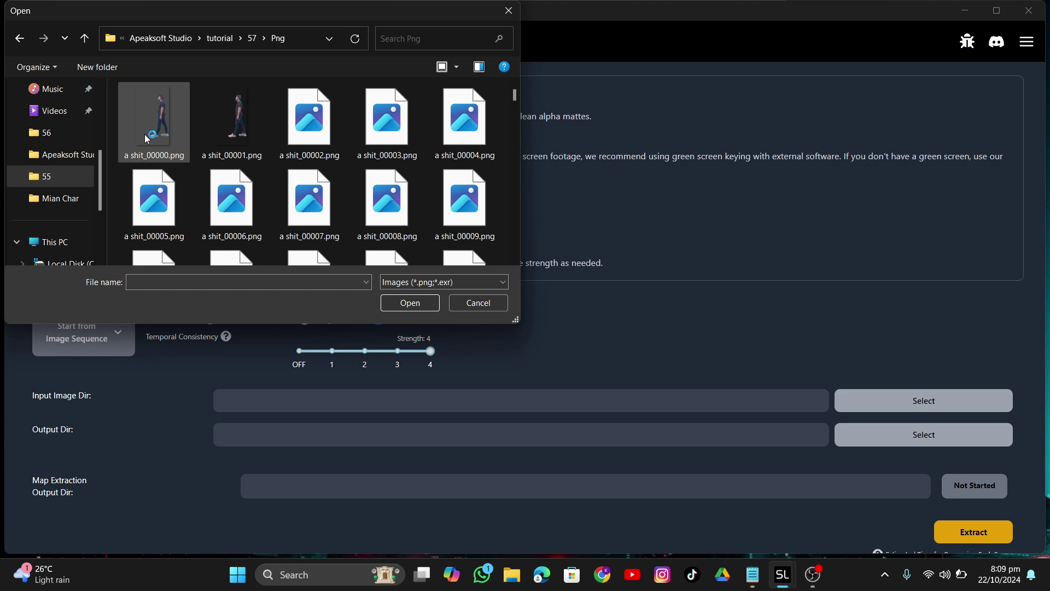
click(162, 112)
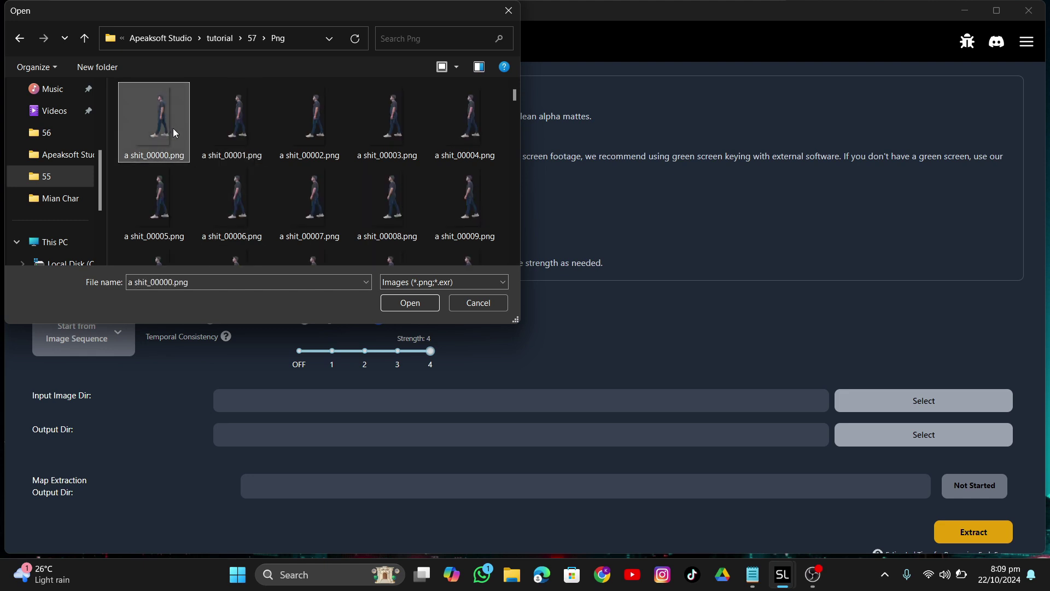
click(398, 303)
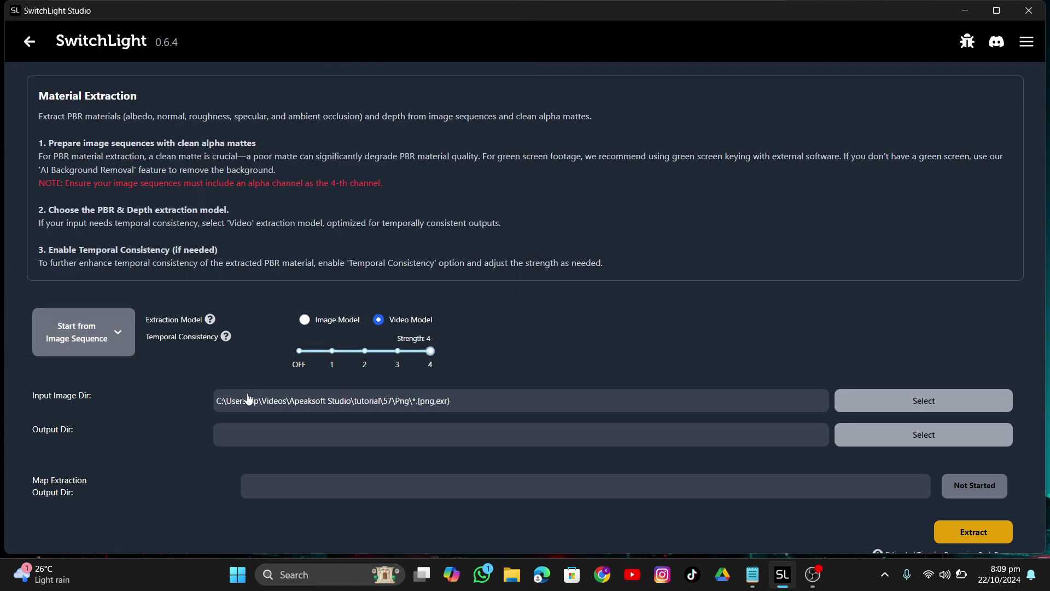
Create a folder named Maps inside tutorial\57 and set it as the output directory
click(879, 434)
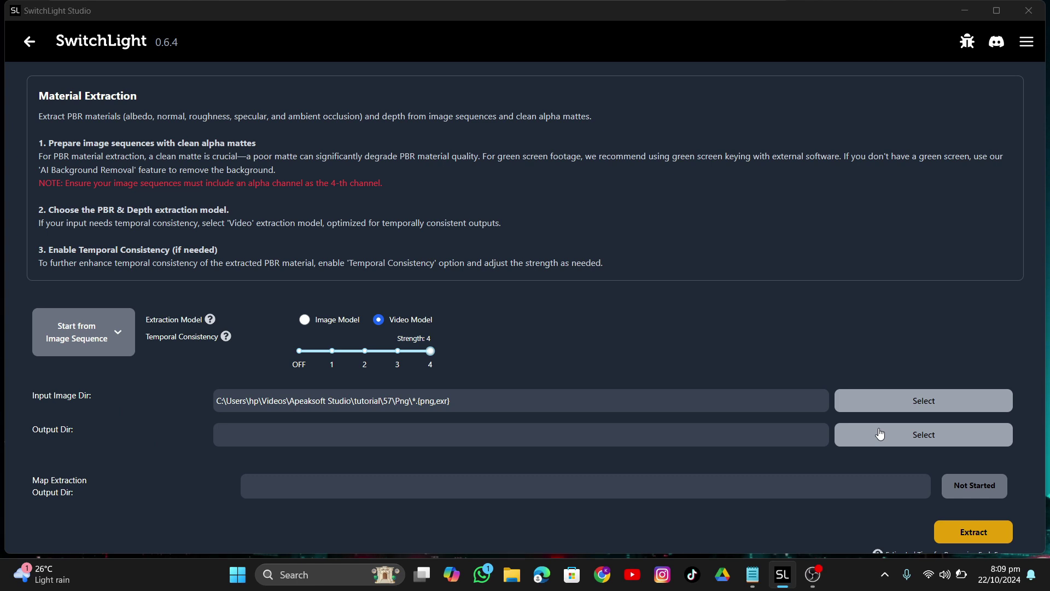
click(85, 38)
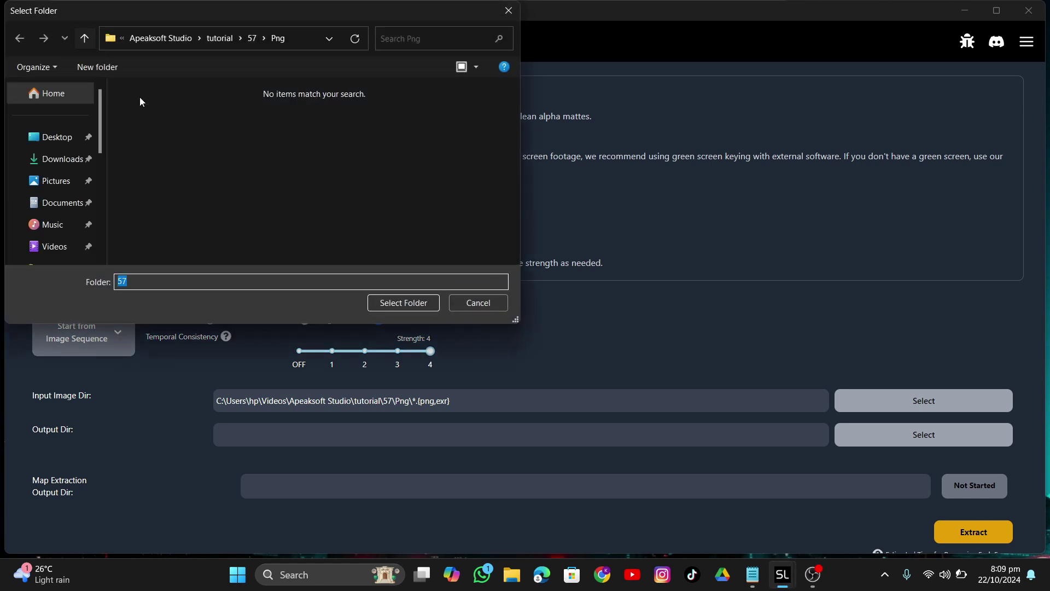
right_click(225, 177)
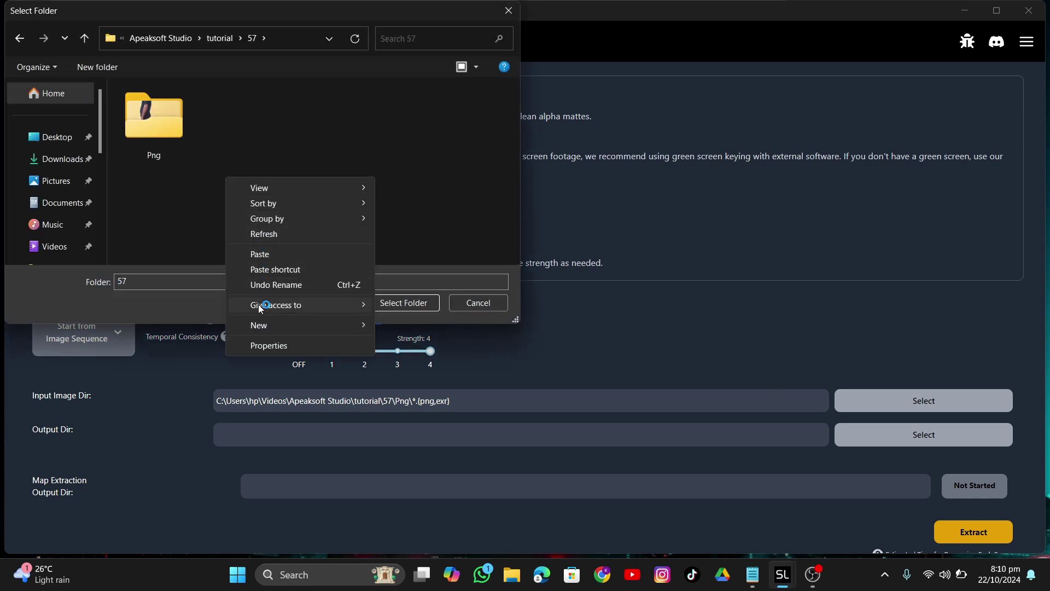
mouse_move(366, 331)
click(409, 327)
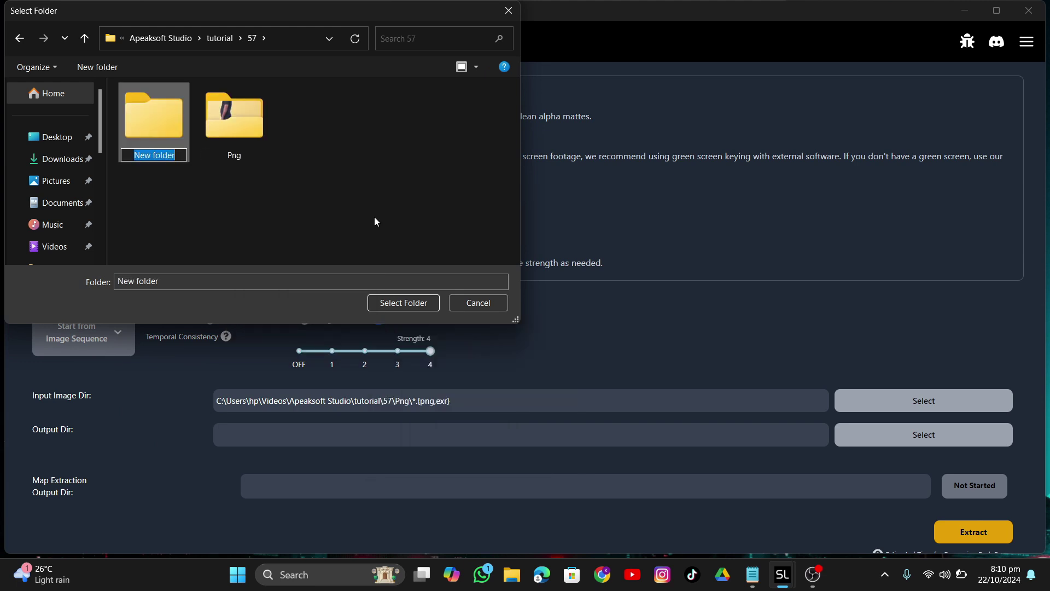
text(Maps)
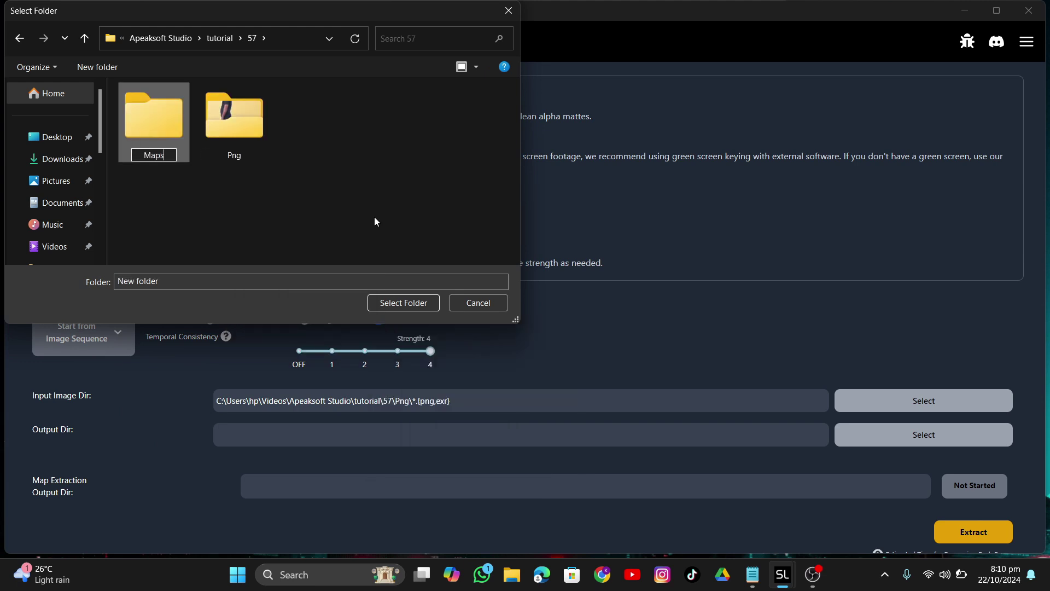
key(Return)
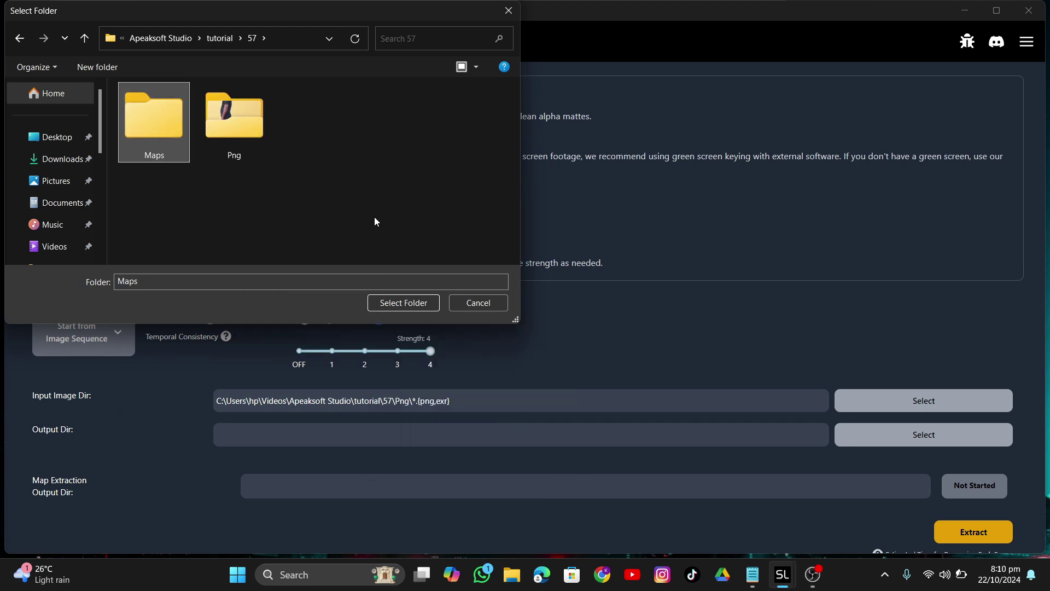
double_click(146, 140)
click(403, 303)
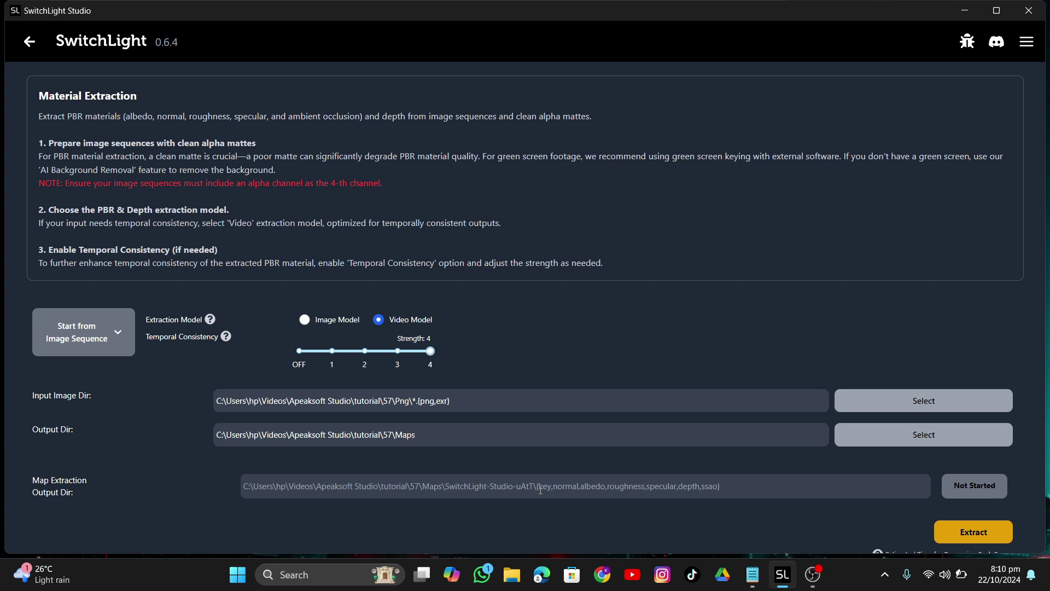
Review the list of maps in the extraction output path, choose the Image Model and run the material extraction
drag(541, 487, 728, 485)
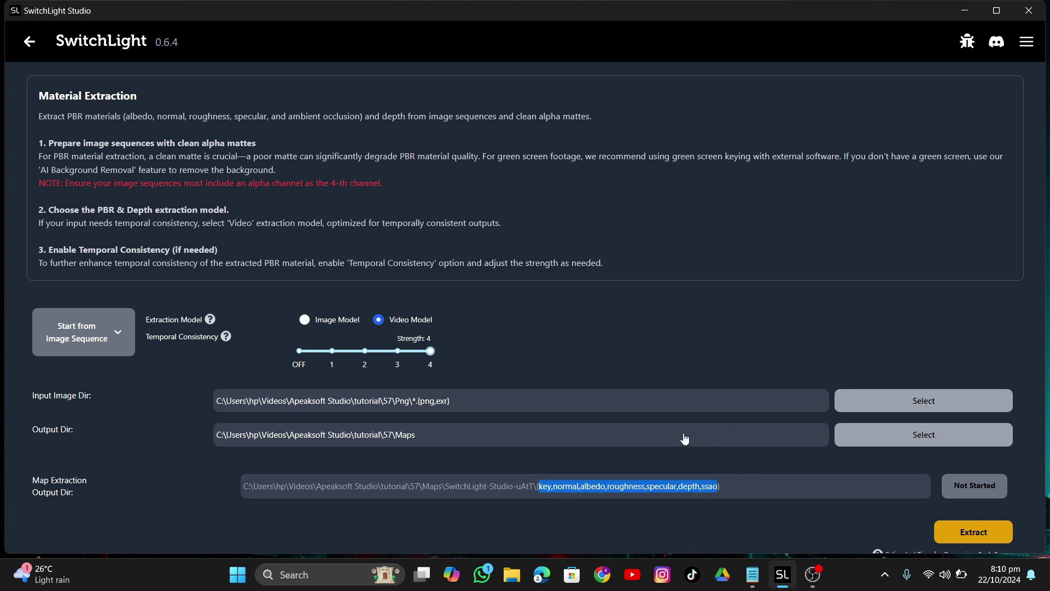
click(674, 461)
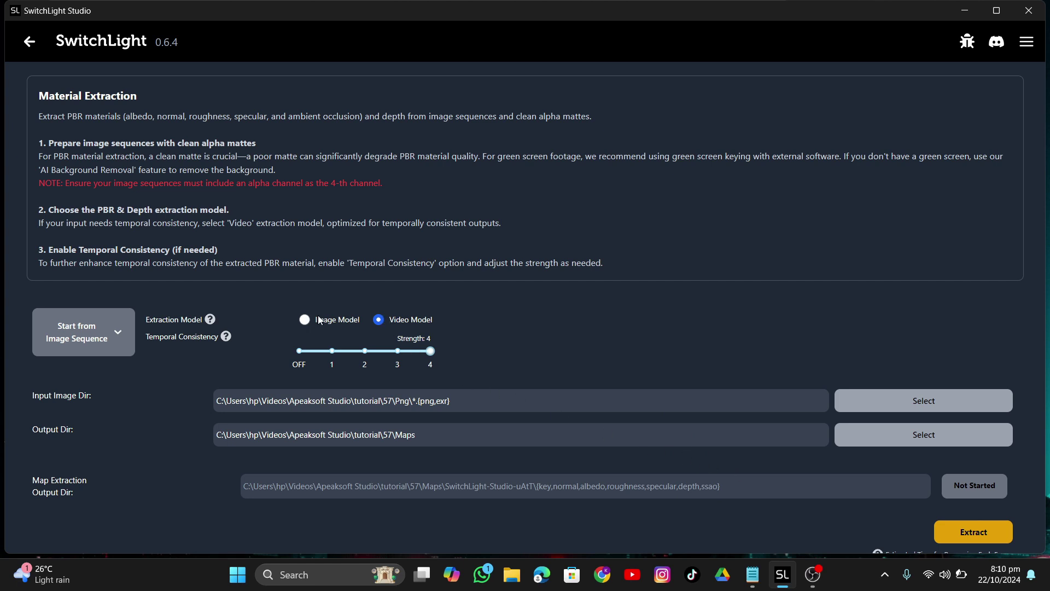
mouse_move(211, 322)
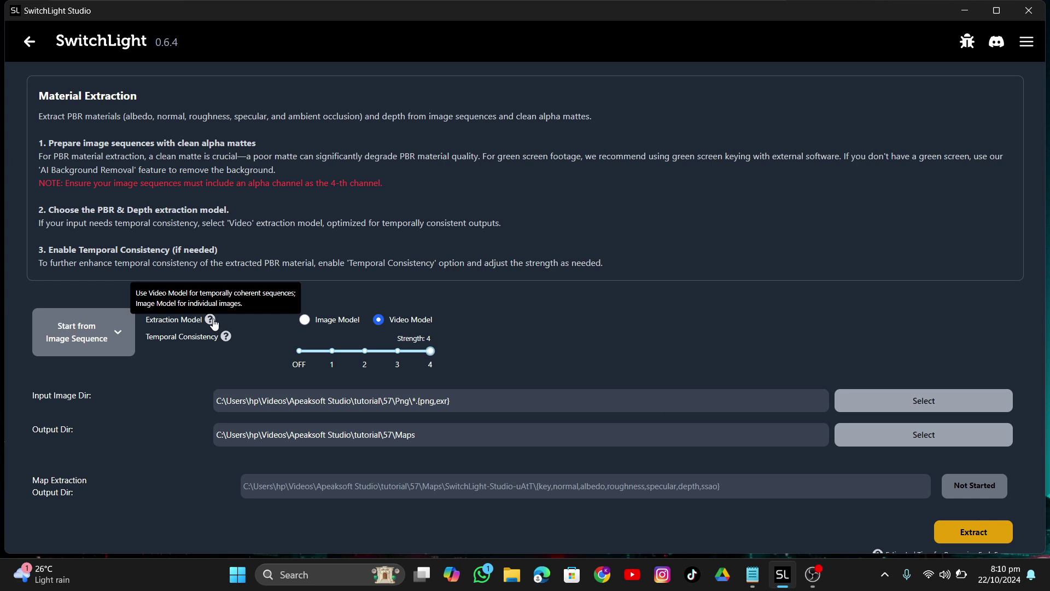
click(304, 324)
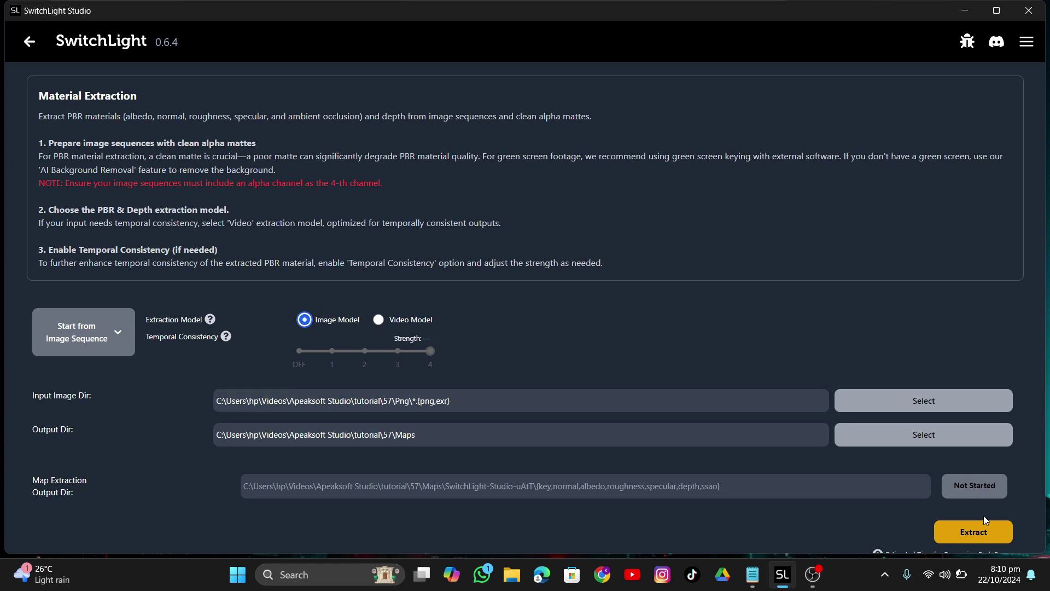
click(970, 533)
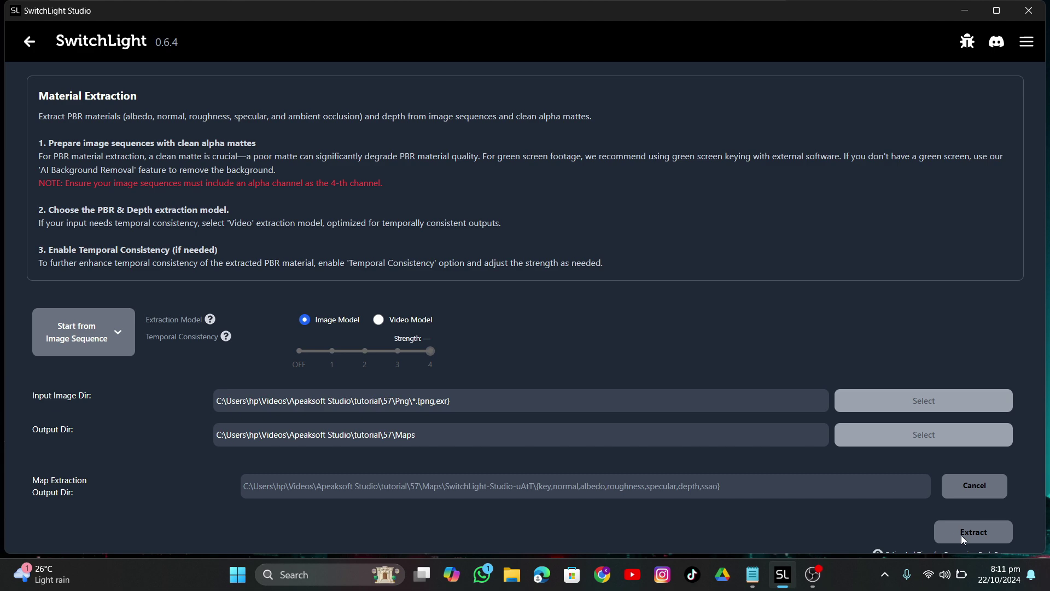
click(997, 13)
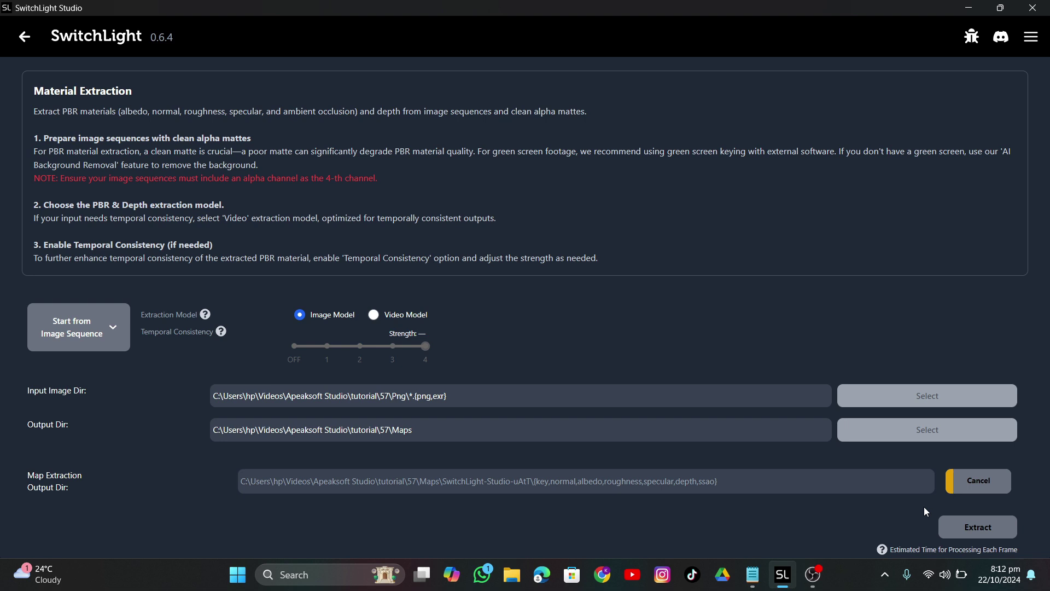
Dismiss the extraction message and look through the frames in the output's albedo folder
click(813, 574)
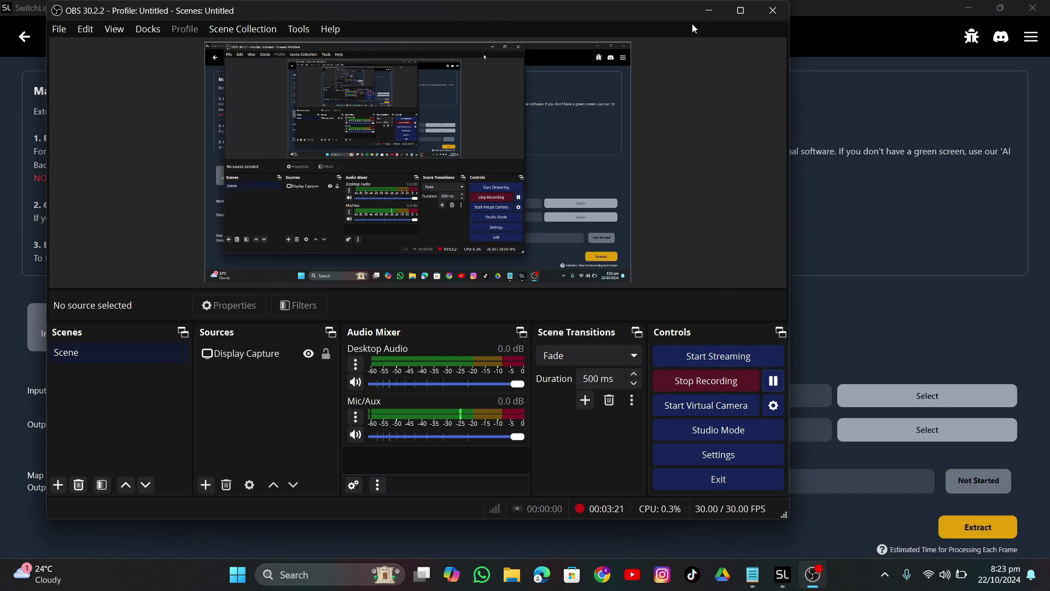
click(596, 175)
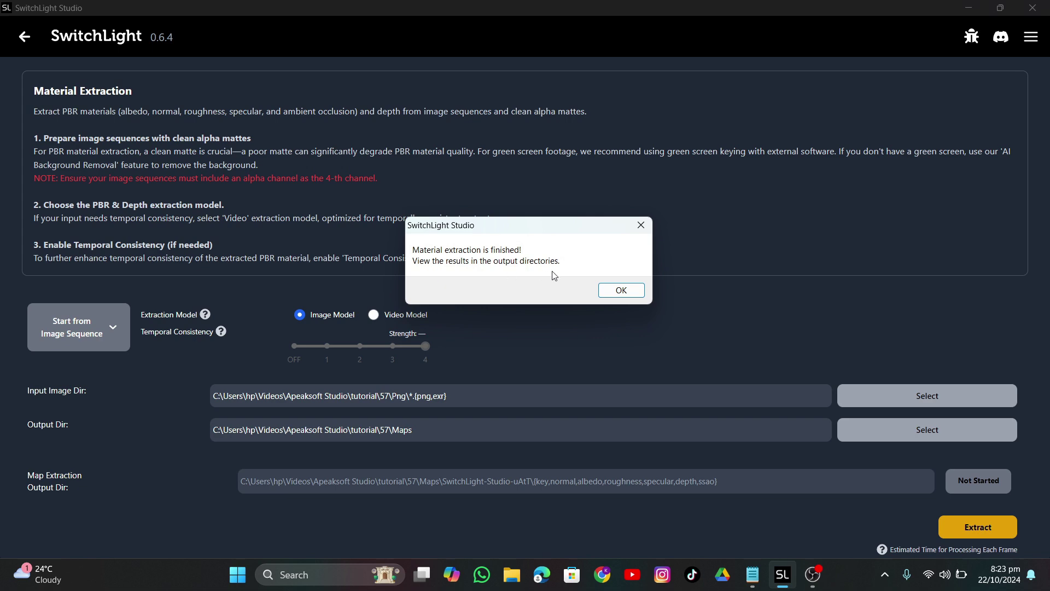
click(621, 290)
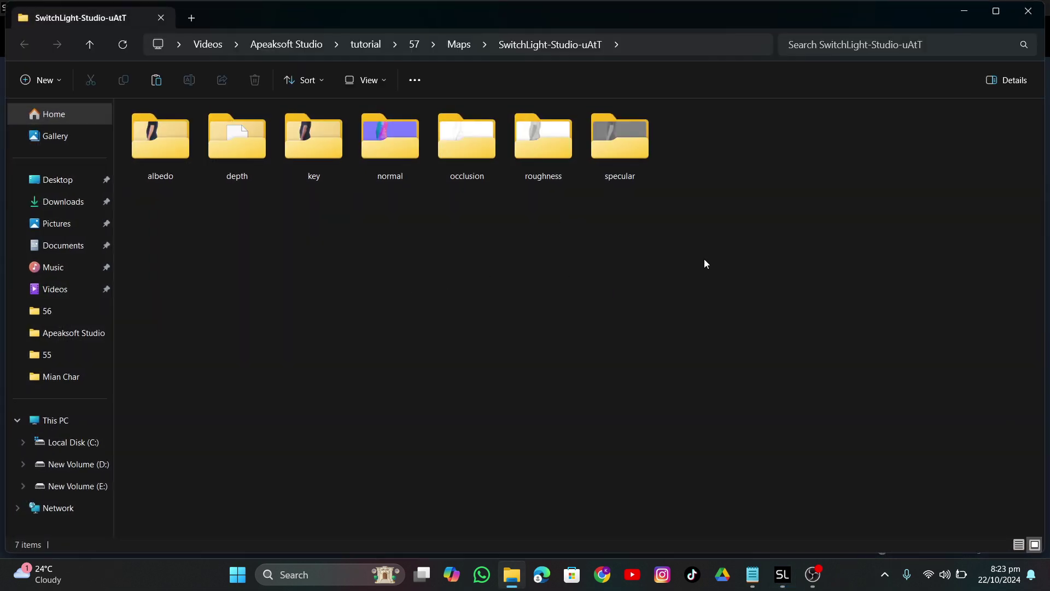
drag(721, 250, 182, 228)
double_click(169, 150)
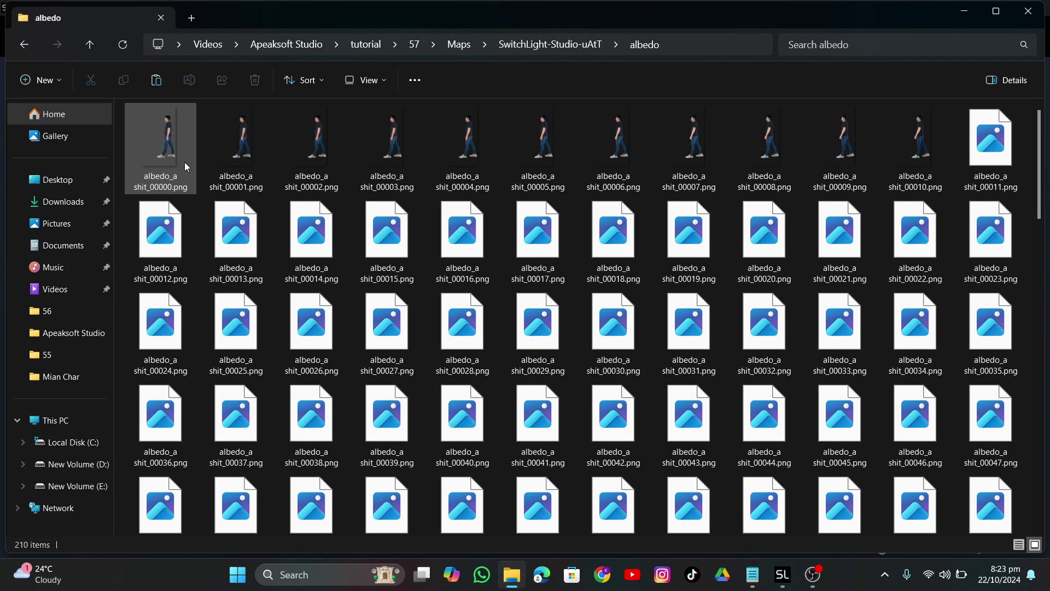
click(90, 44)
View the normal map frames normal_a shit_00000.png through normal_a shit_00008.png, and close the image viewer and SwitchLight Studio
double_click(390, 143)
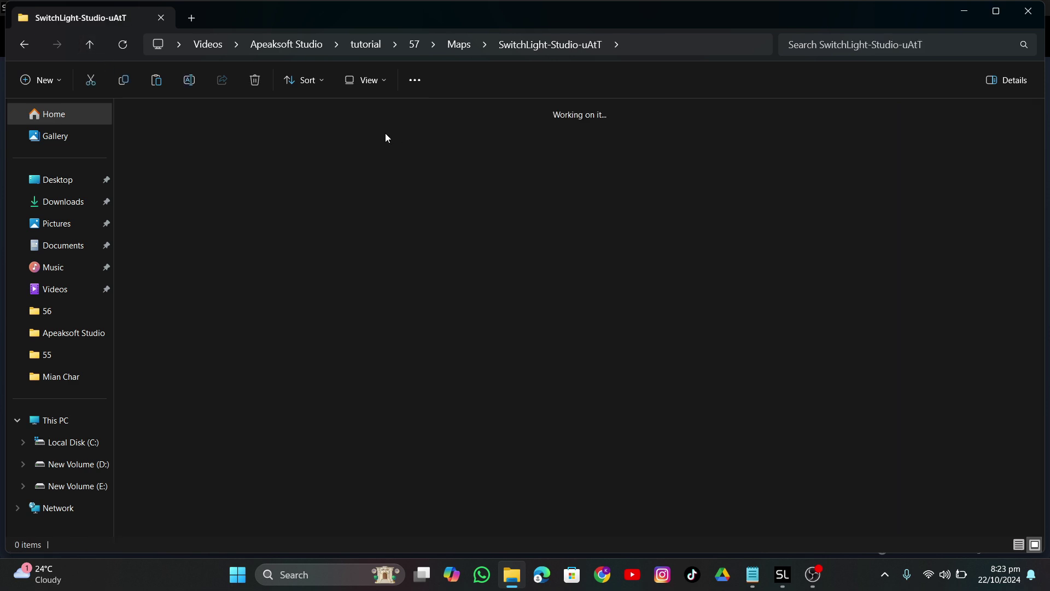
click(152, 124)
double_click(152, 124)
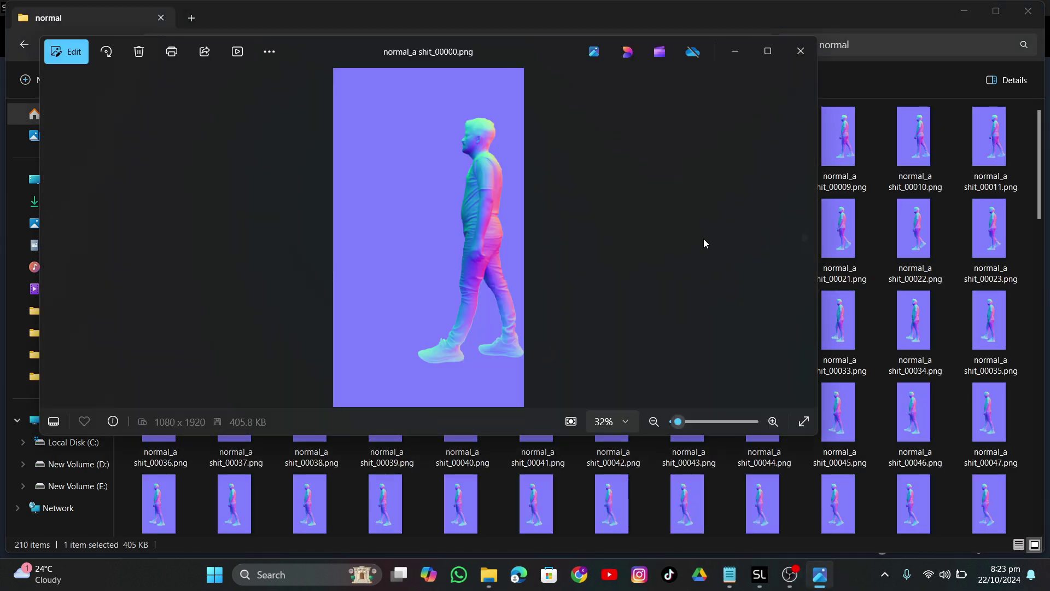
click(805, 238)
click(805, 238)
click(805, 238)
click(805, 238)
click(805, 238)
click(805, 238)
click(805, 238)
click(805, 238)
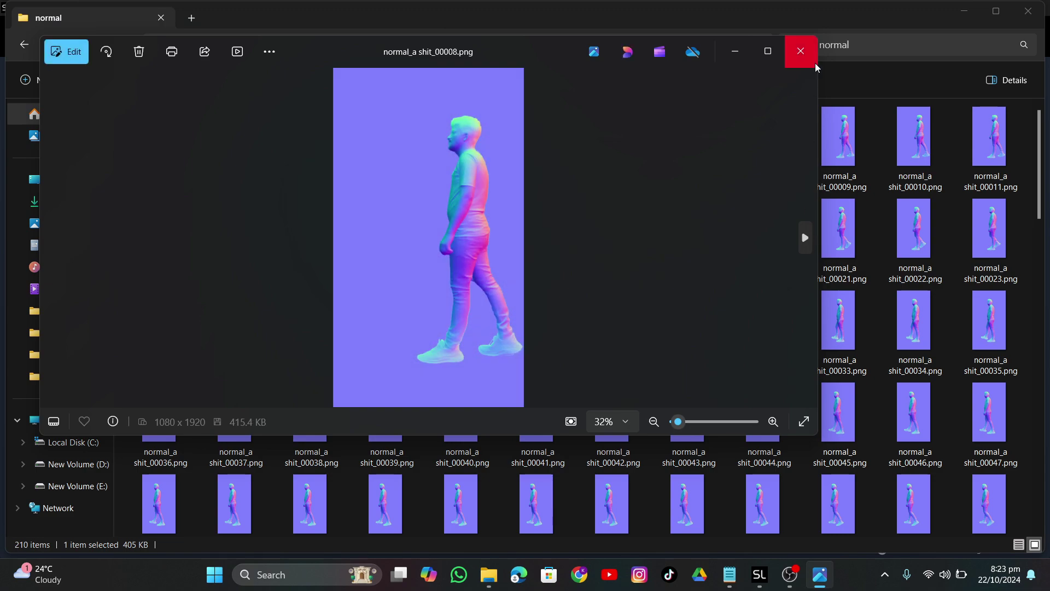
click(806, 48)
key(alt+Tab)
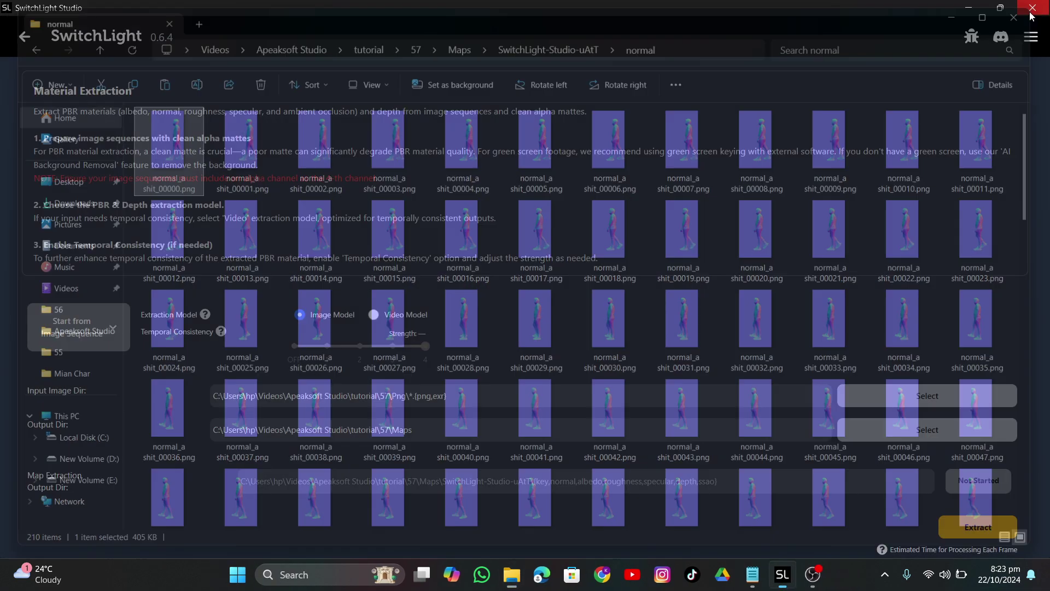
click(1032, 7)
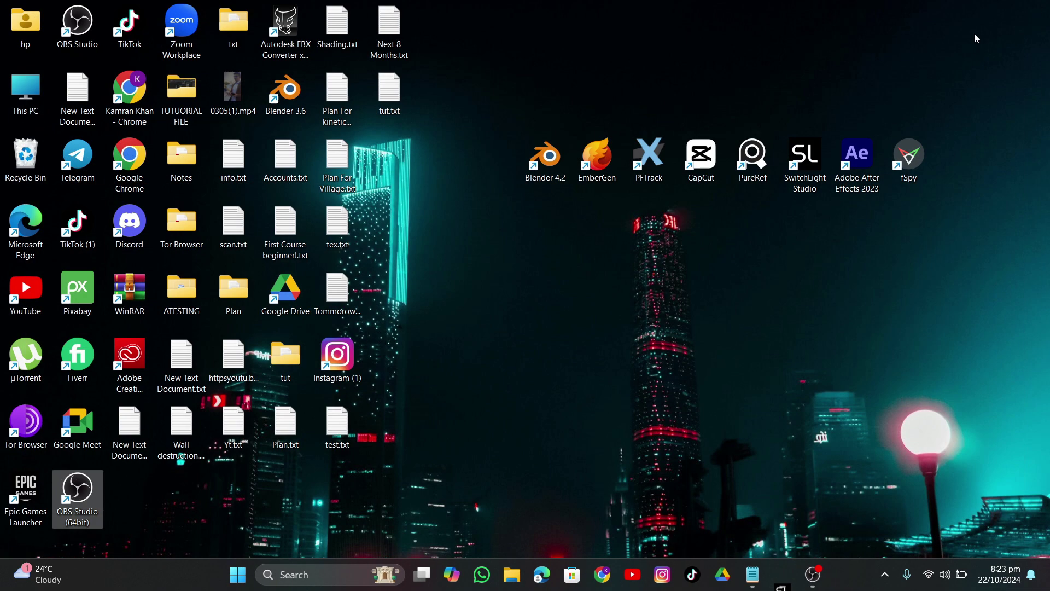
Start Blender 4.2 and delete all the default scene objects
double_click(538, 159)
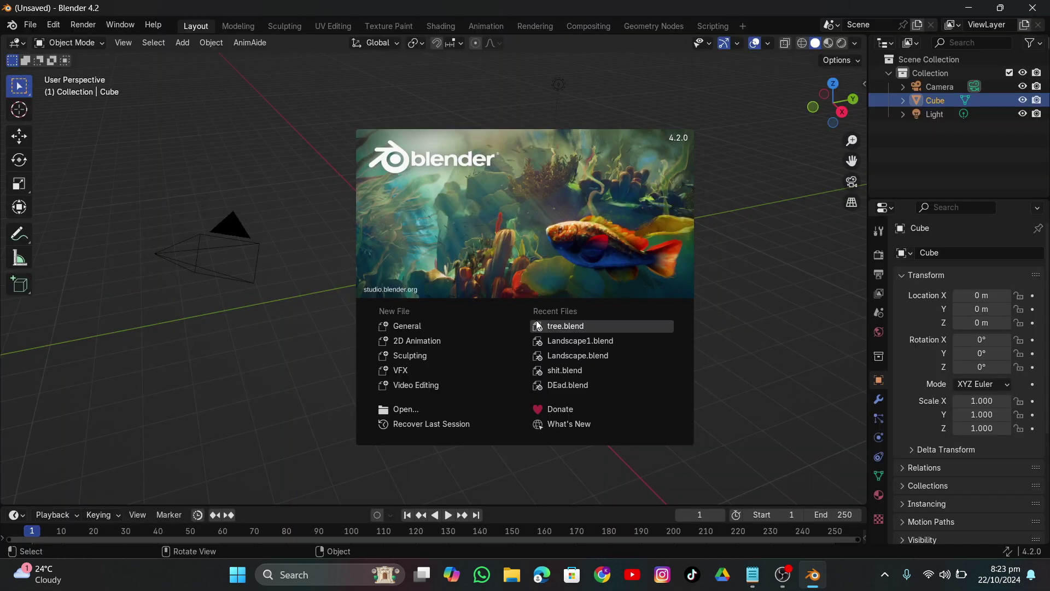
click(708, 173)
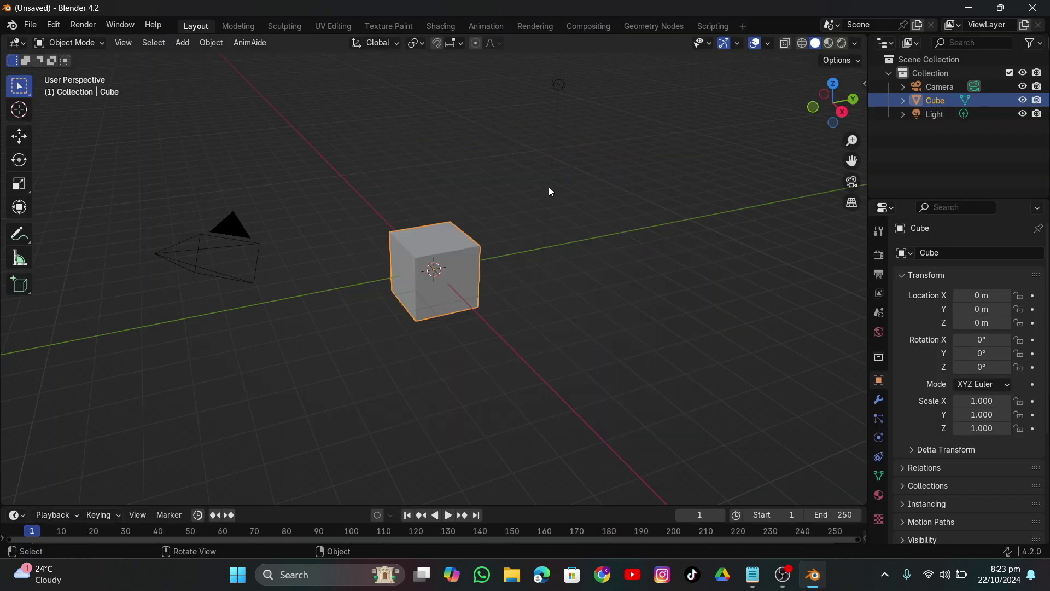
key(a)
key(x)
click(550, 186)
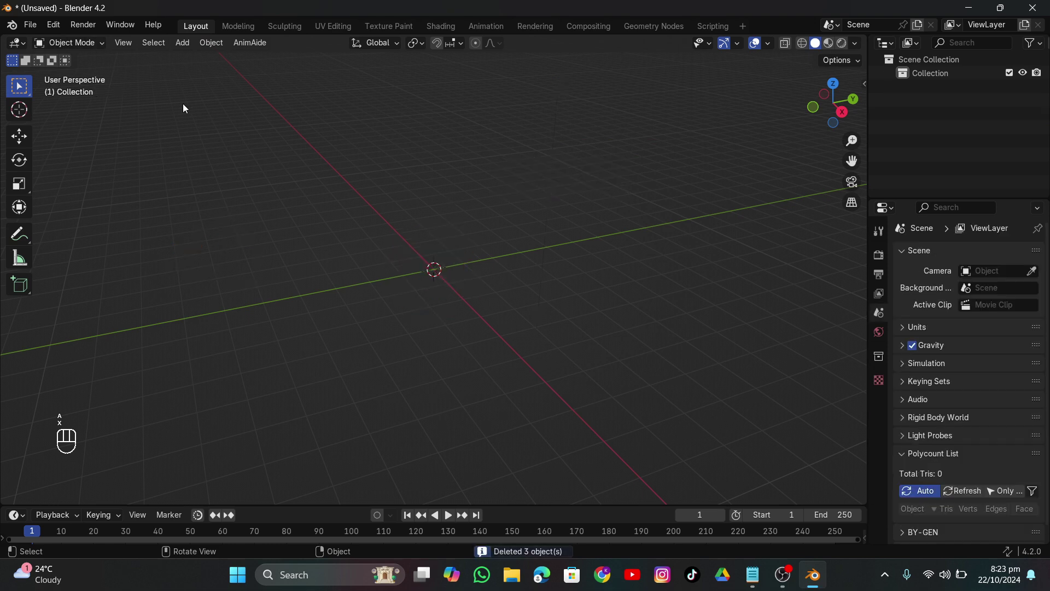
Import albedo_a shit_00000.png from tutorial\57\Maps\SwitchLight-Studio-uAtT\albedo as an image mesh plane
key(shift+a)
mouse_move(172, 273)
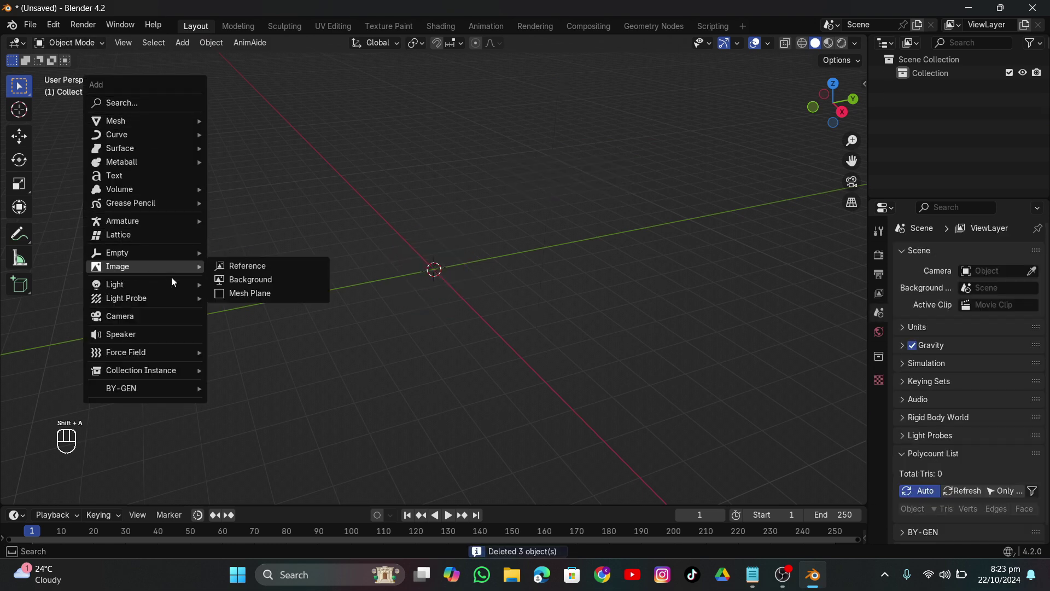
click(235, 297)
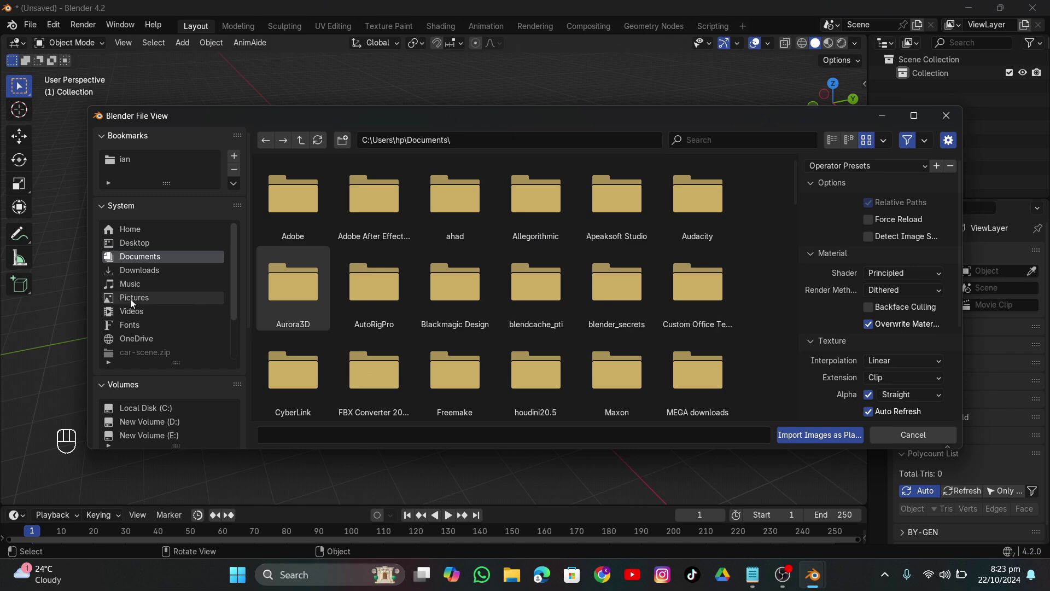
scroll(134, 304, down, 3)
click(132, 337)
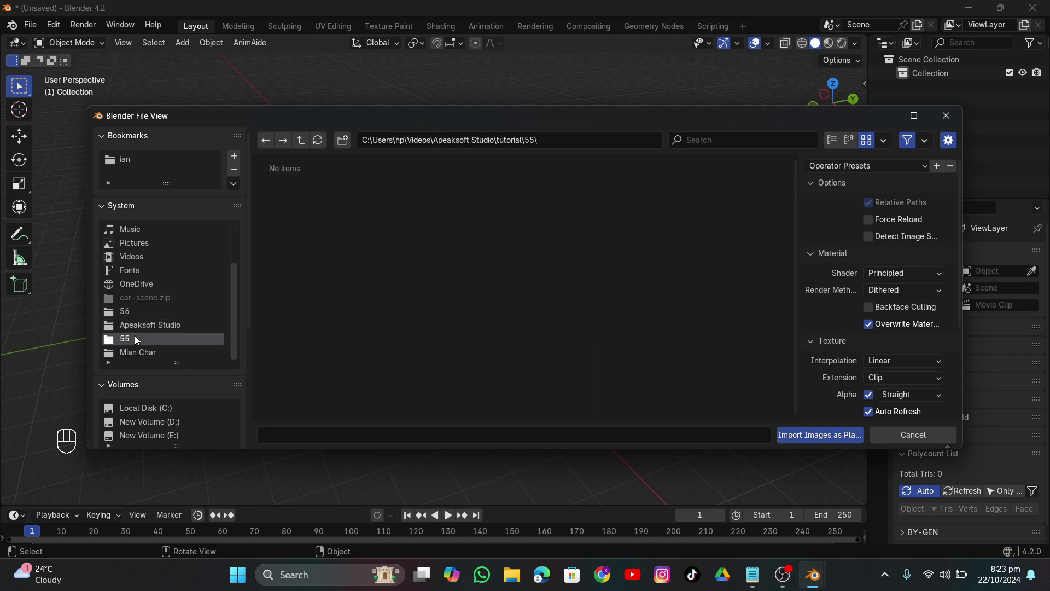
click(299, 141)
scroll(377, 280, down, 15)
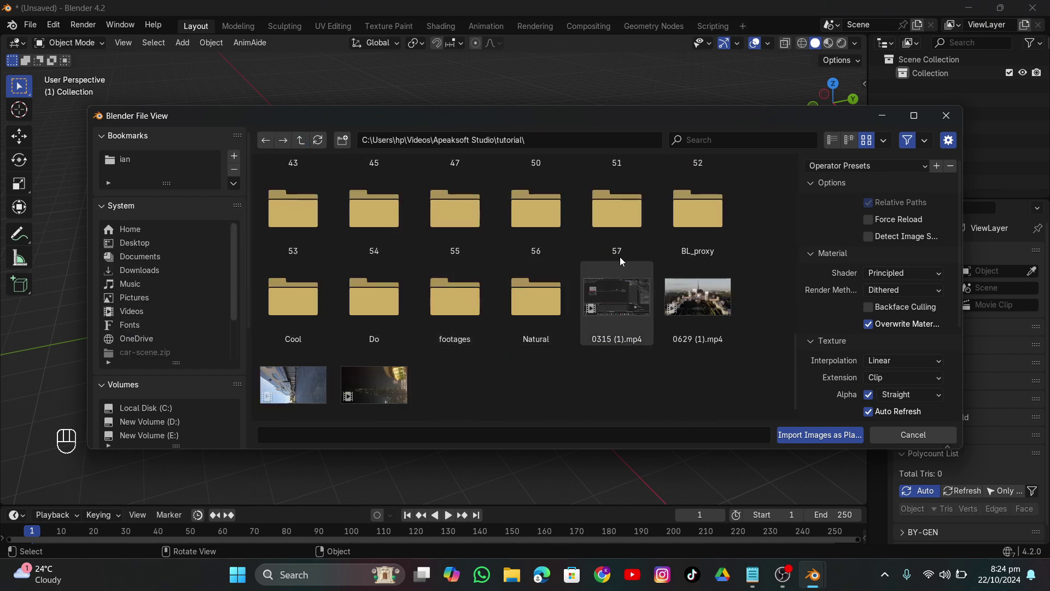
double_click(634, 231)
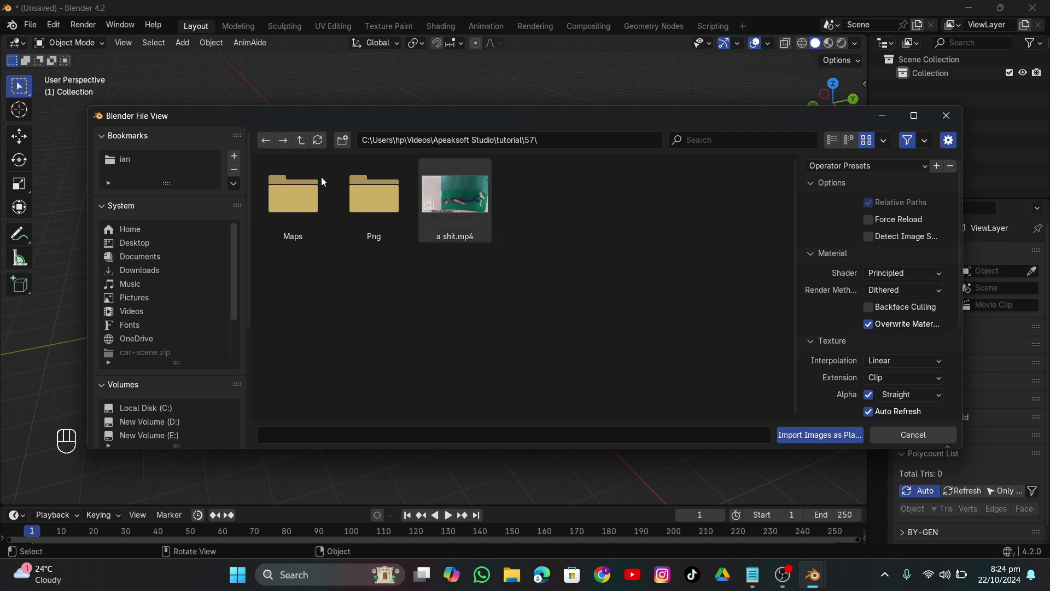
double_click(297, 186)
double_click(295, 186)
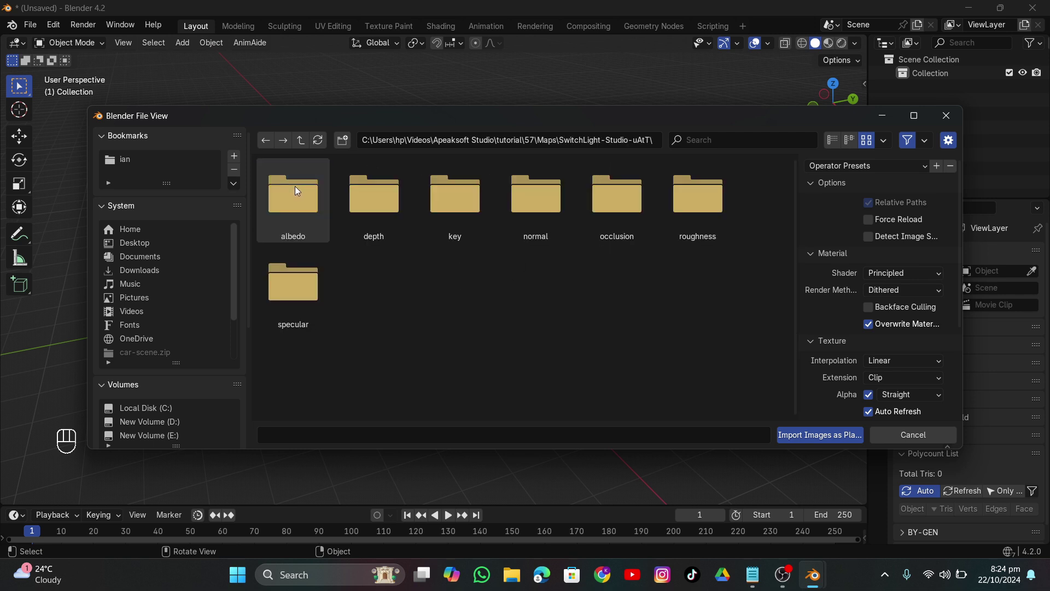
double_click(294, 186)
click(294, 186)
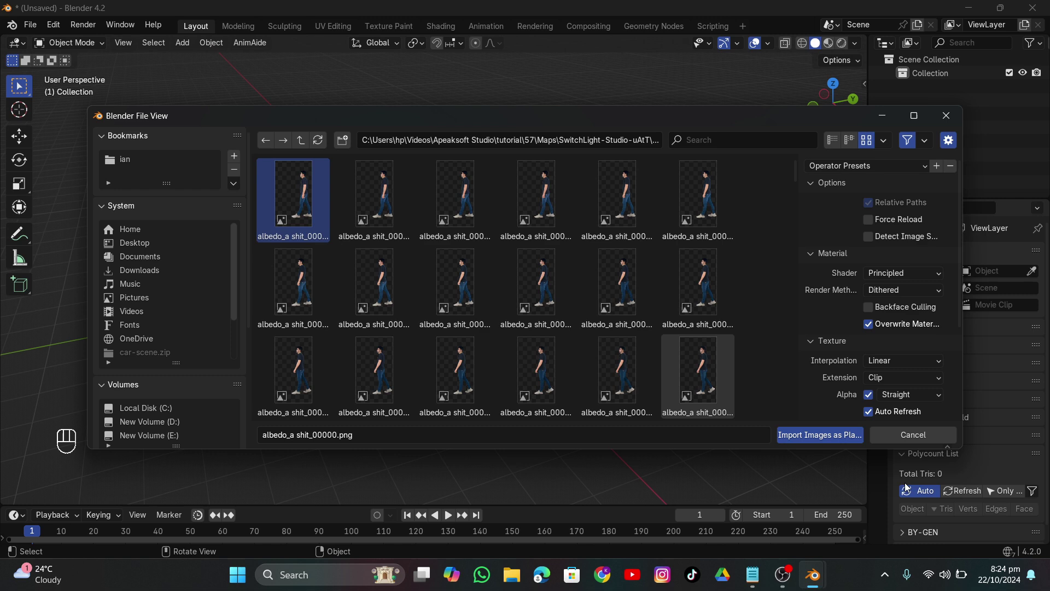
click(820, 435)
From the top view, scale the albedo plane to about 2.655 and display it in material preview shading
middle_drag(501, 268, 711, 230)
scroll(447, 345, up, 3)
click(838, 101)
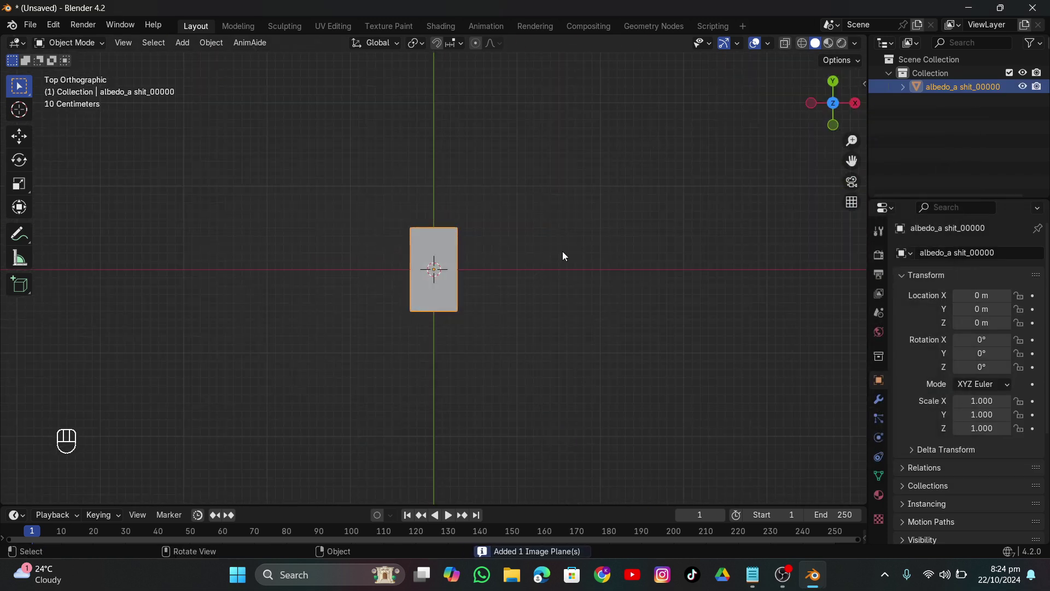
key(s)
click(738, 112)
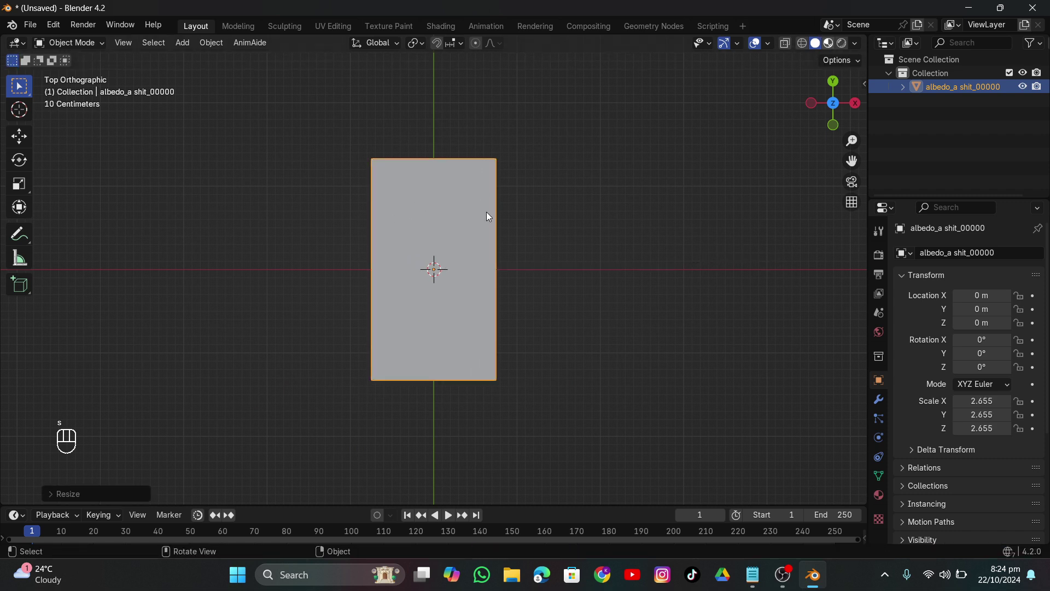
key(z)
scroll(545, 244, up, 3)
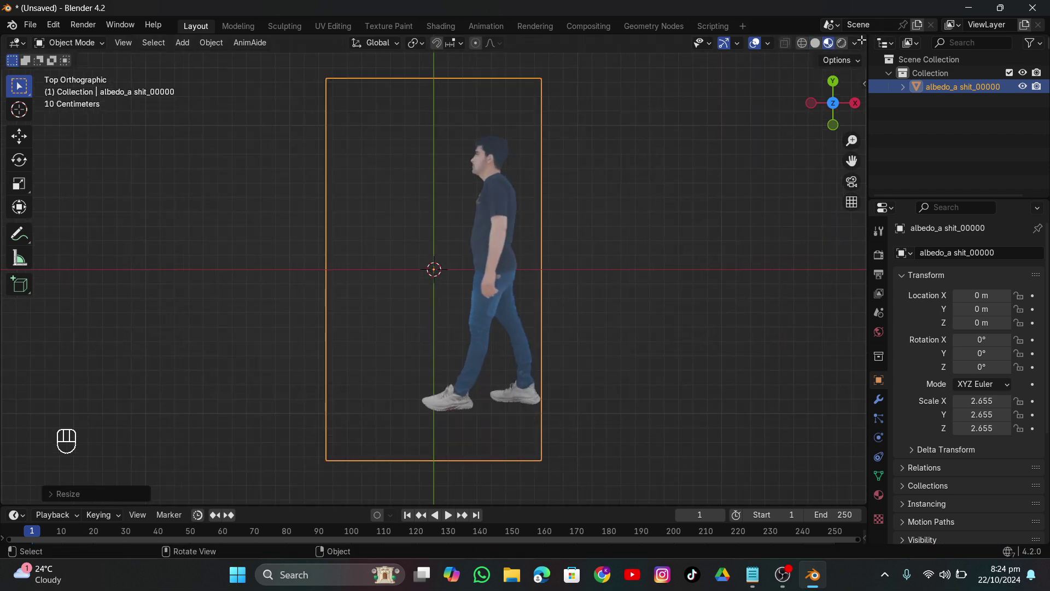
Split the 3D viewport vertically, make the new area a Shader Editor, and hide its sidebar
drag(861, 40, 488, 42)
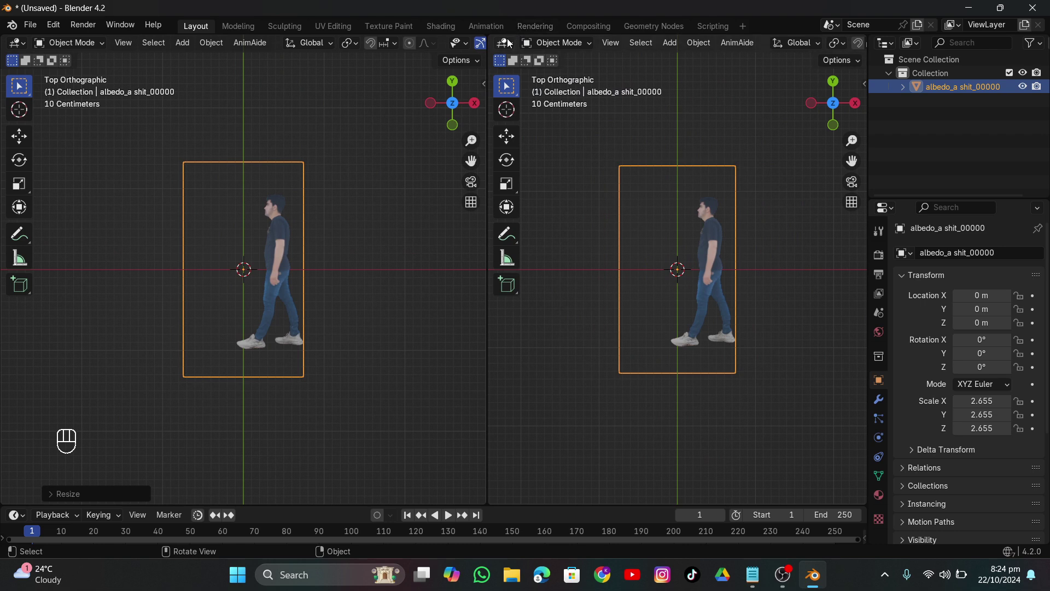
click(508, 43)
click(528, 164)
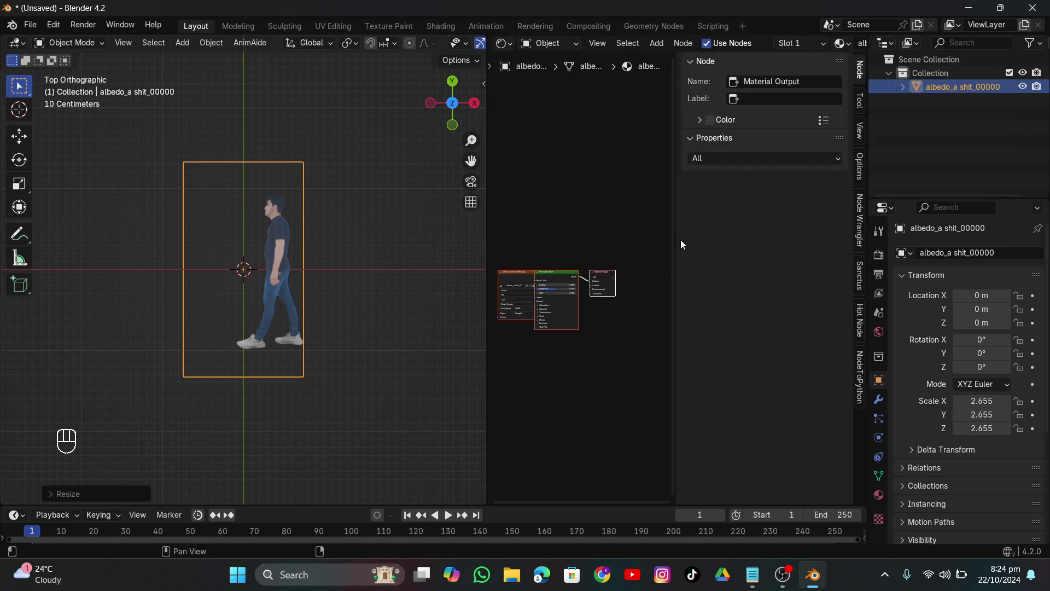
key(n)
scroll(688, 272, up, 2)
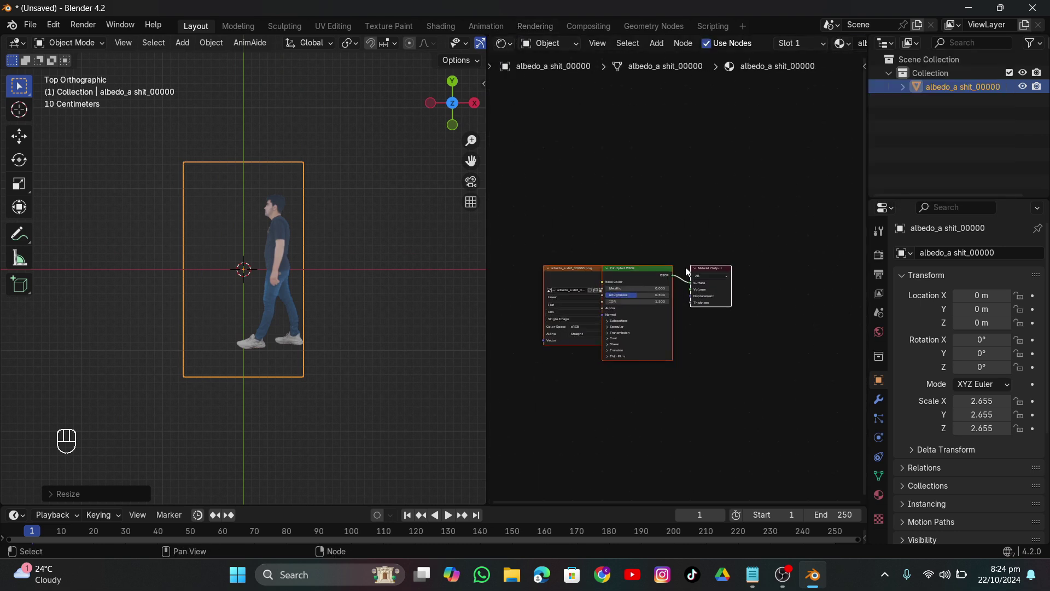
Delete the single-image albedo texture node from the plane's material
middle_drag(687, 272, 736, 197)
click(619, 215)
drag(637, 217, 552, 230)
click(548, 225)
key(x)
Add an image sequence texture node using all the frames in tutorial\57\Maps\SwitchLight-Studio-uAtT\albedo
key(shift+a)
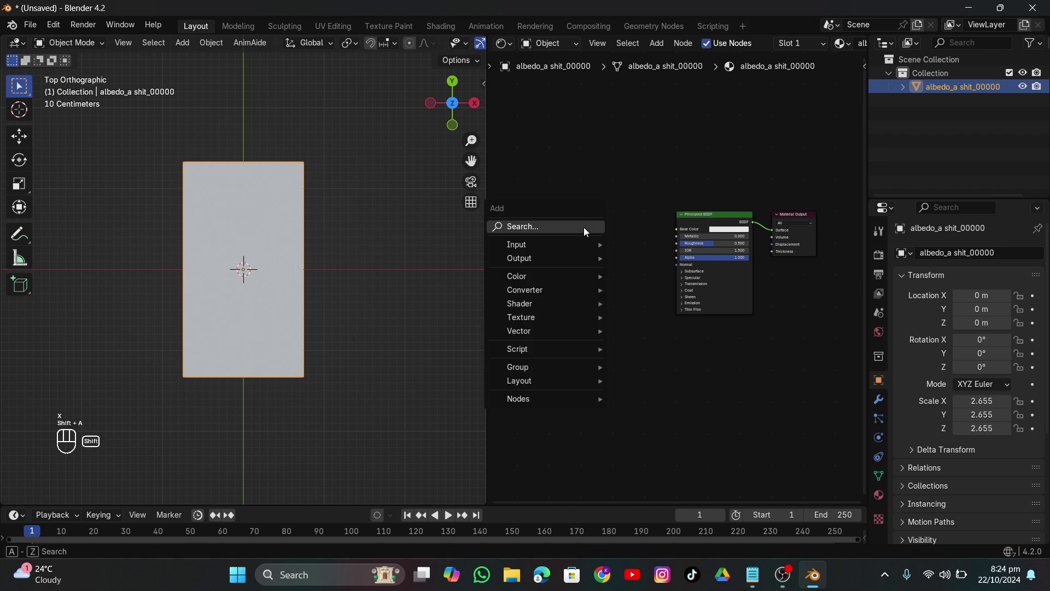
mouse_move(535, 318)
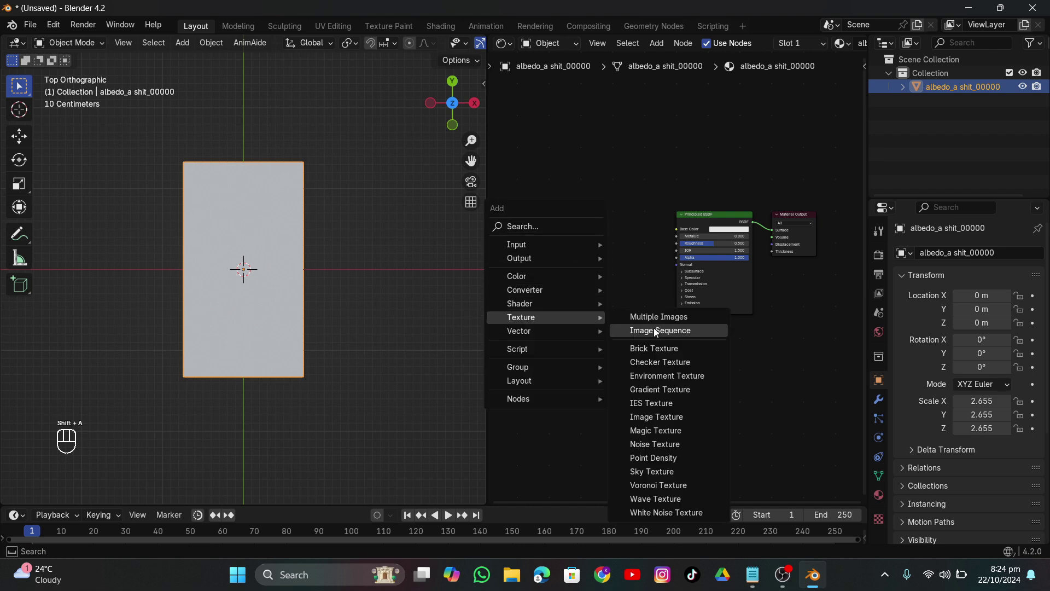
click(645, 331)
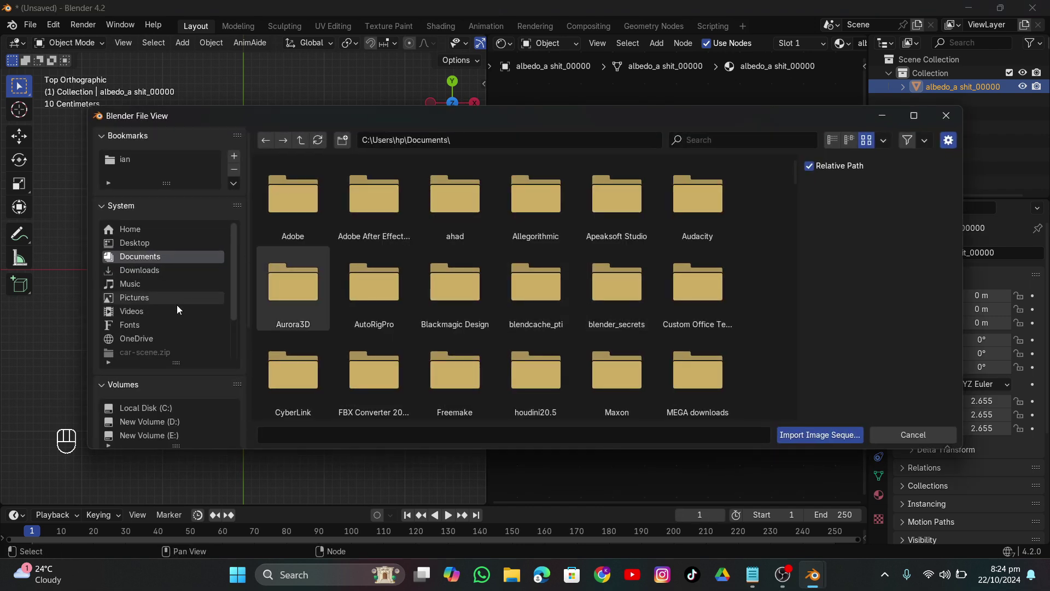
scroll(176, 312, down, 2)
click(150, 343)
click(300, 140)
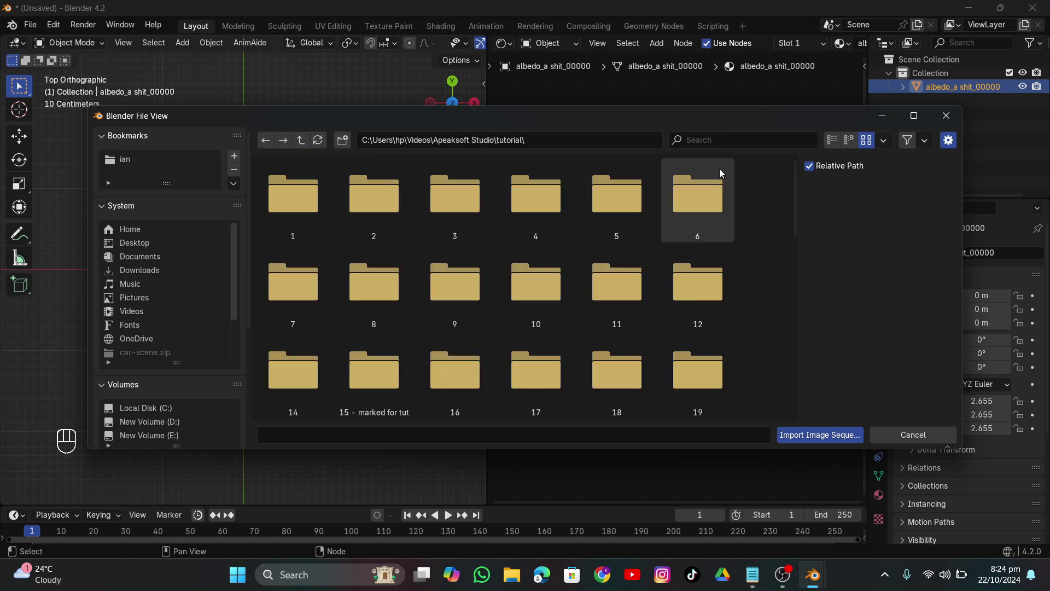
drag(796, 181, 790, 383)
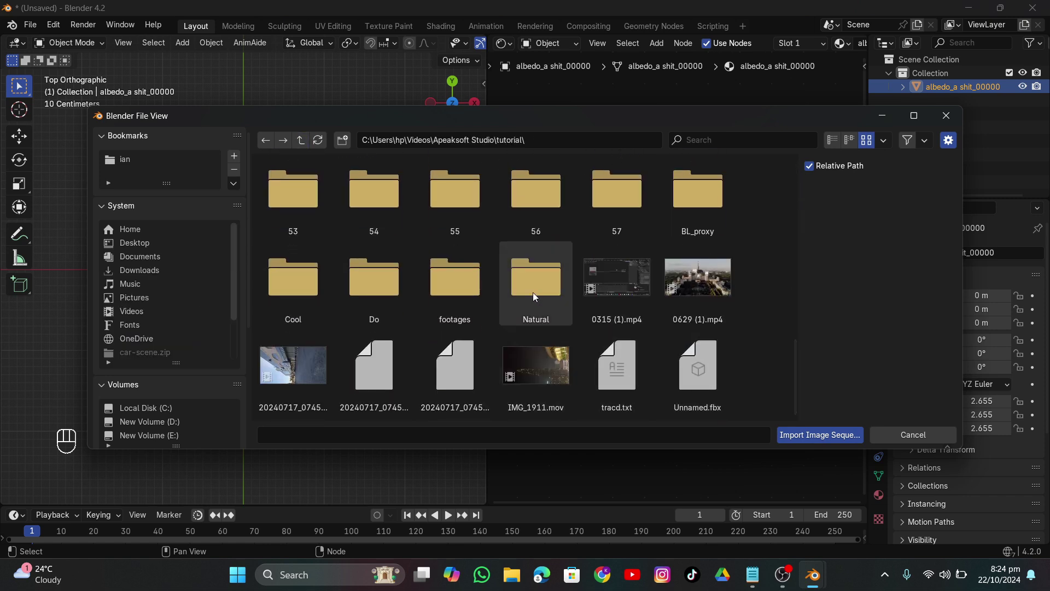
double_click(616, 191)
double_click(290, 200)
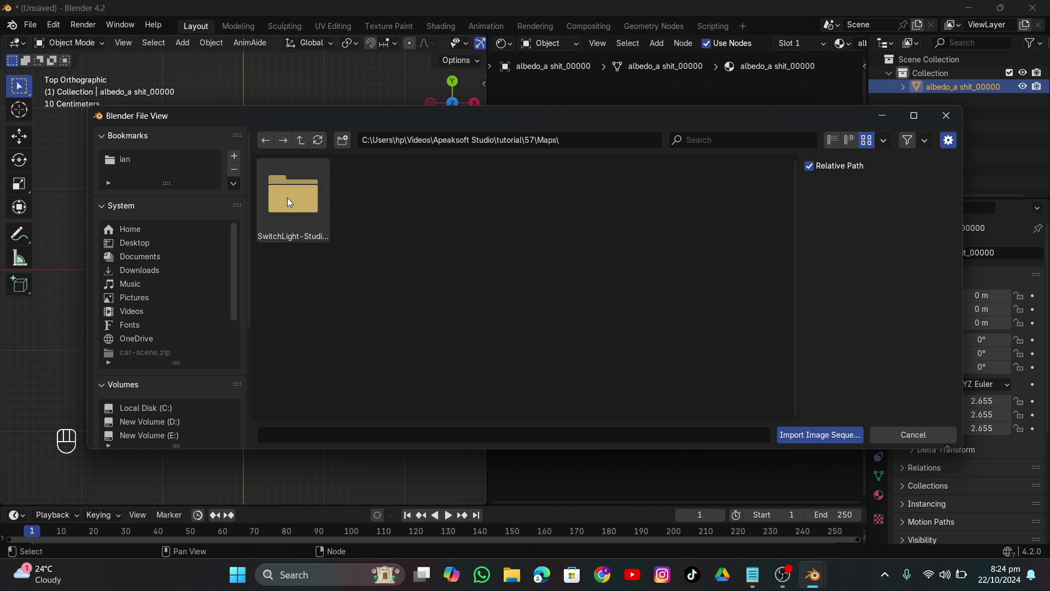
double_click(288, 201)
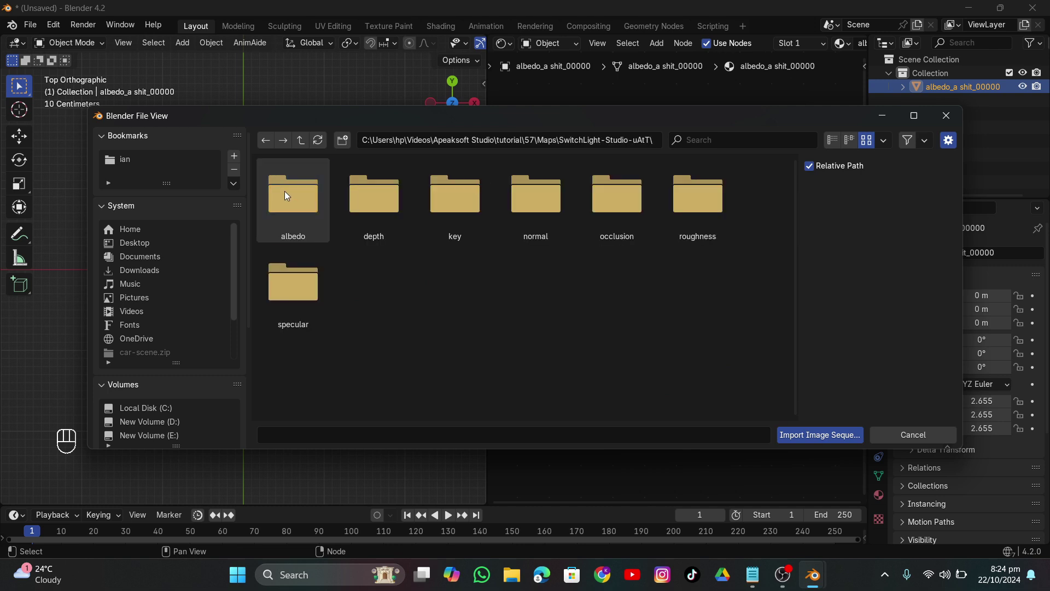
double_click(318, 213)
key(a)
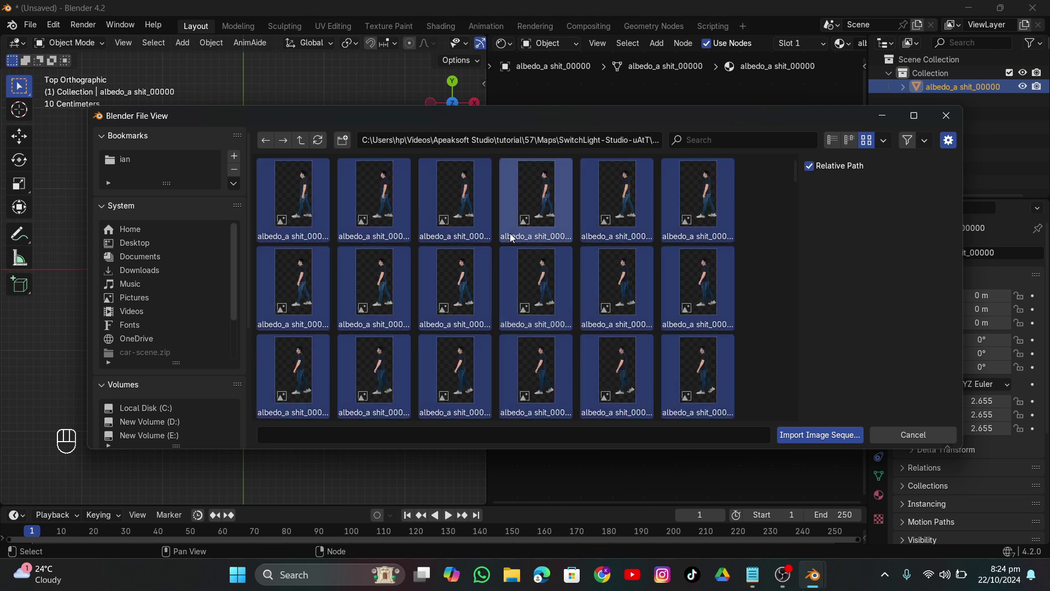
click(819, 435)
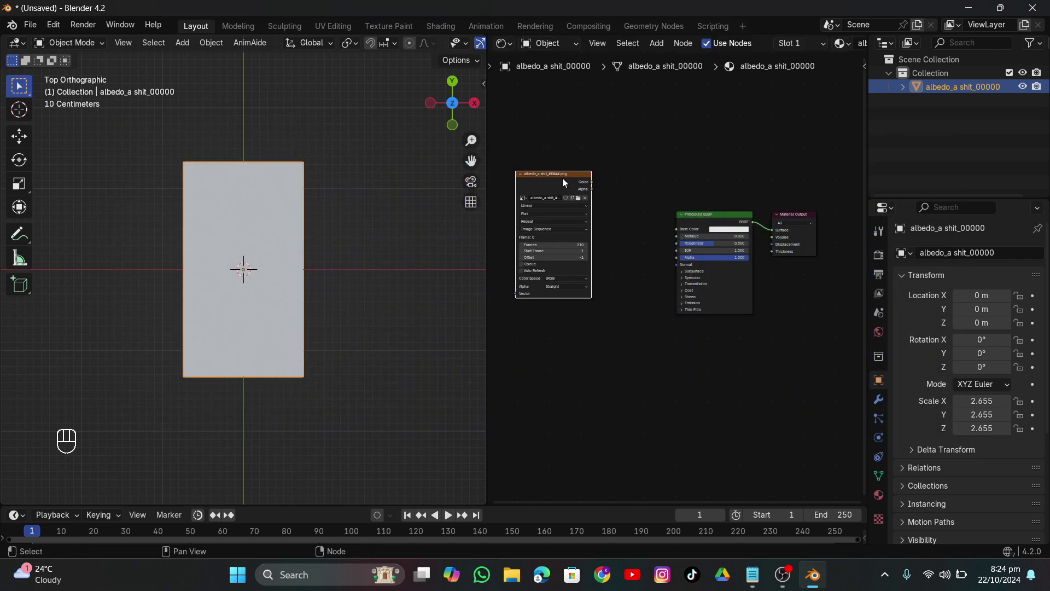
Connect the albedo sequence's Color to Base Color and its Alpha to Alpha on the Principled BSDF
drag(562, 179, 676, 229)
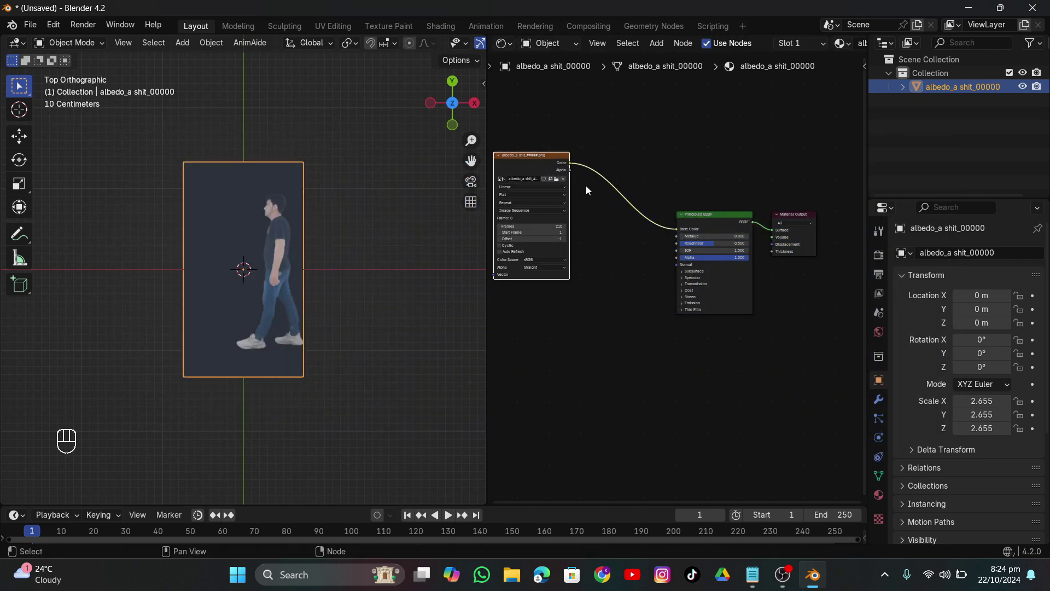
drag(561, 172, 672, 256)
middle_drag(598, 269, 658, 275)
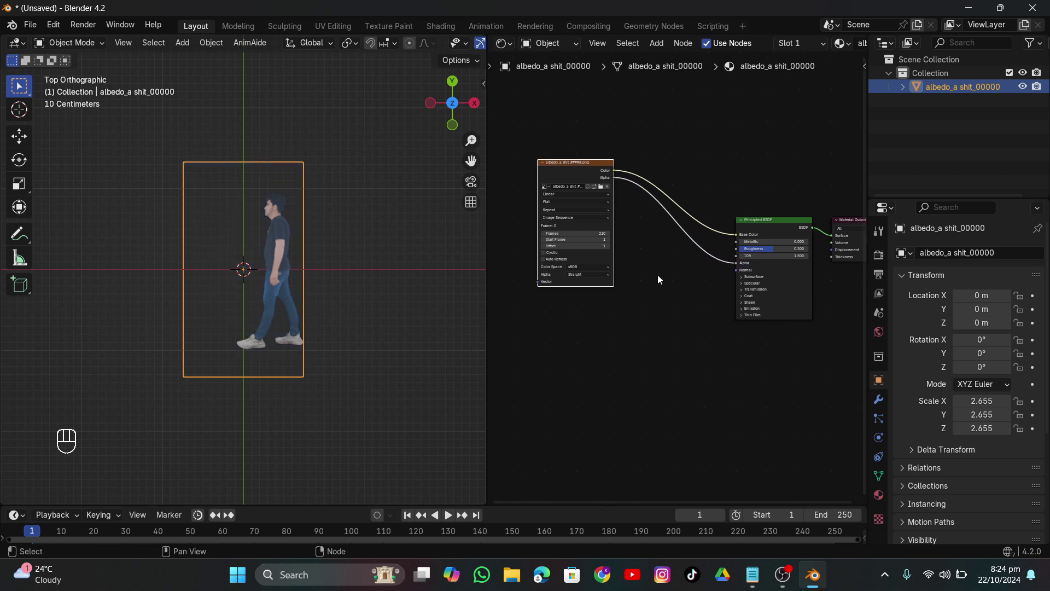
Enable Cyclic and Auto Refresh on the albedo image sequence node
scroll(641, 317, up, 3)
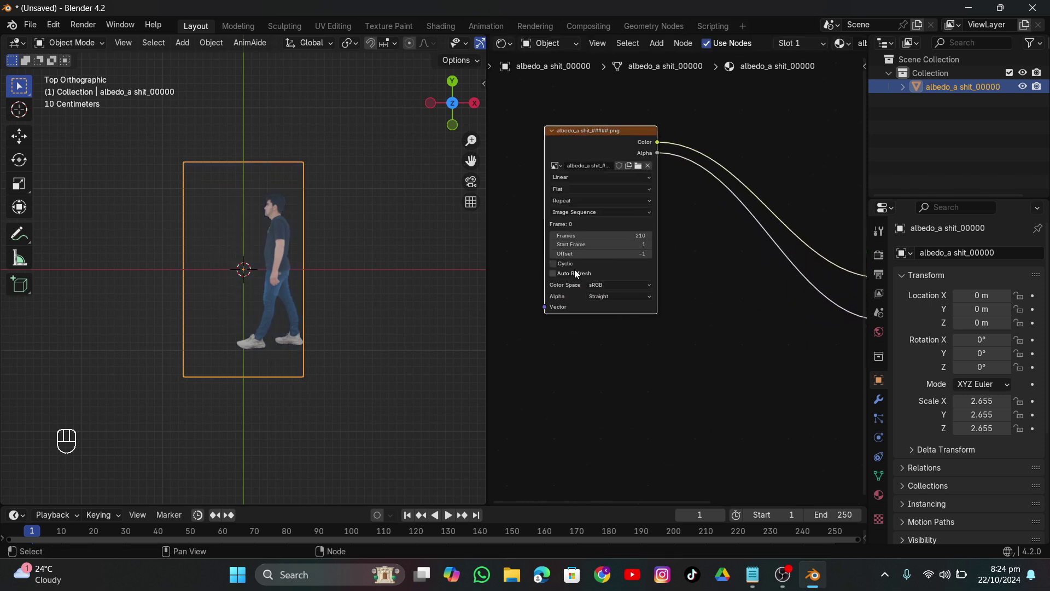
click(561, 265)
scroll(671, 333, down, 4)
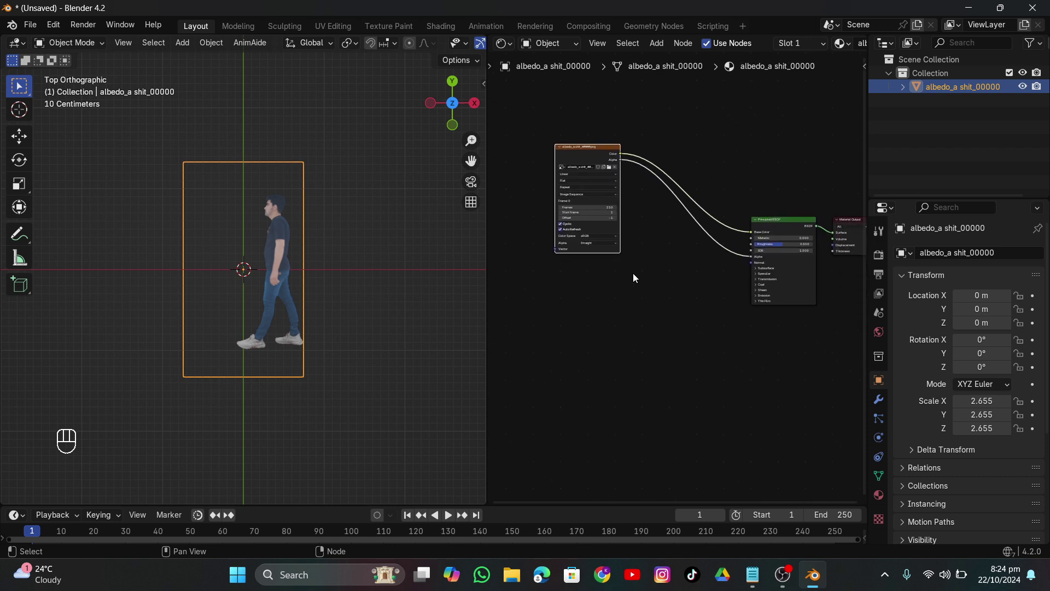
Duplicate the albedo sequence node below the original and load all the frames from the roughness folder into the copy
key(shift+d)
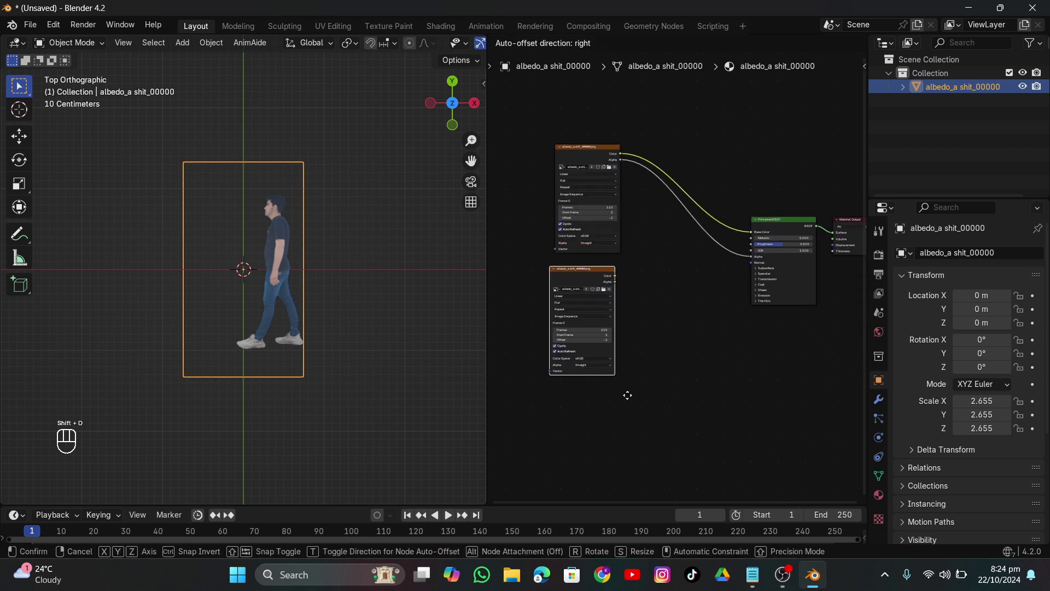
click(608, 353)
scroll(609, 353, up, 2)
drag(634, 270, 590, 272)
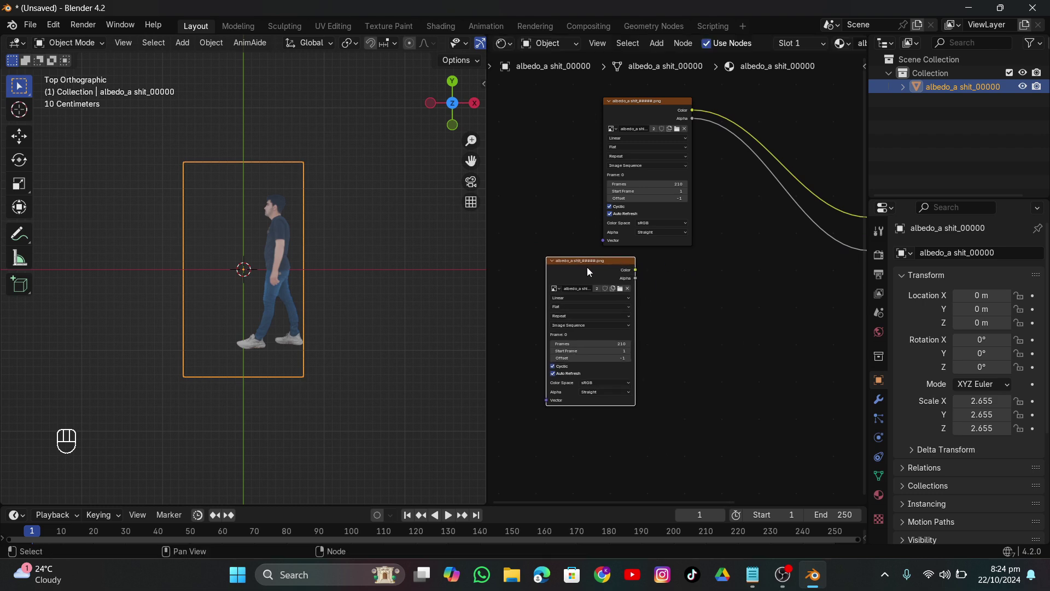
click(620, 293)
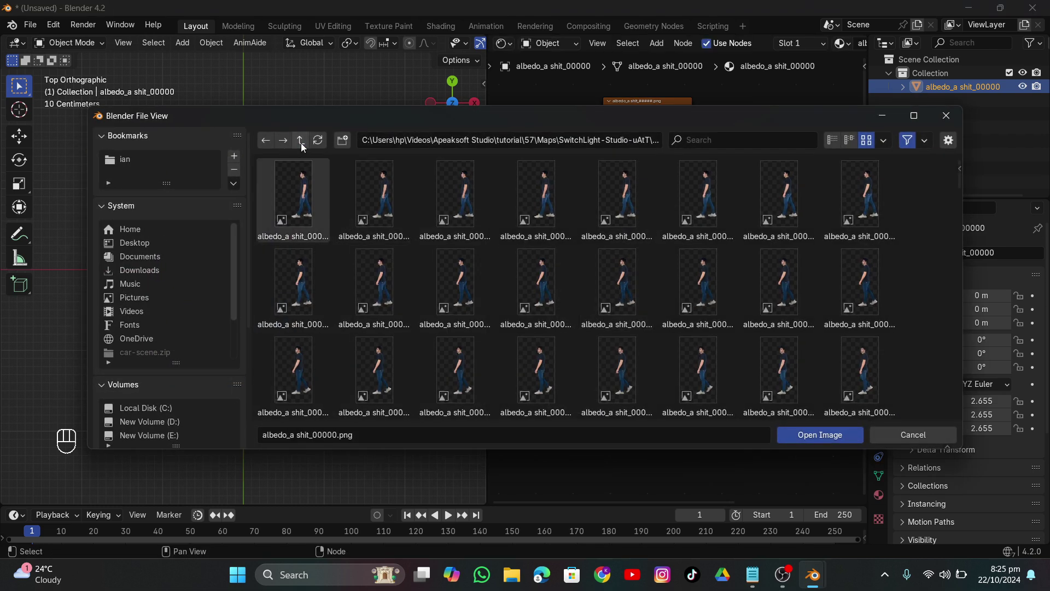
click(300, 140)
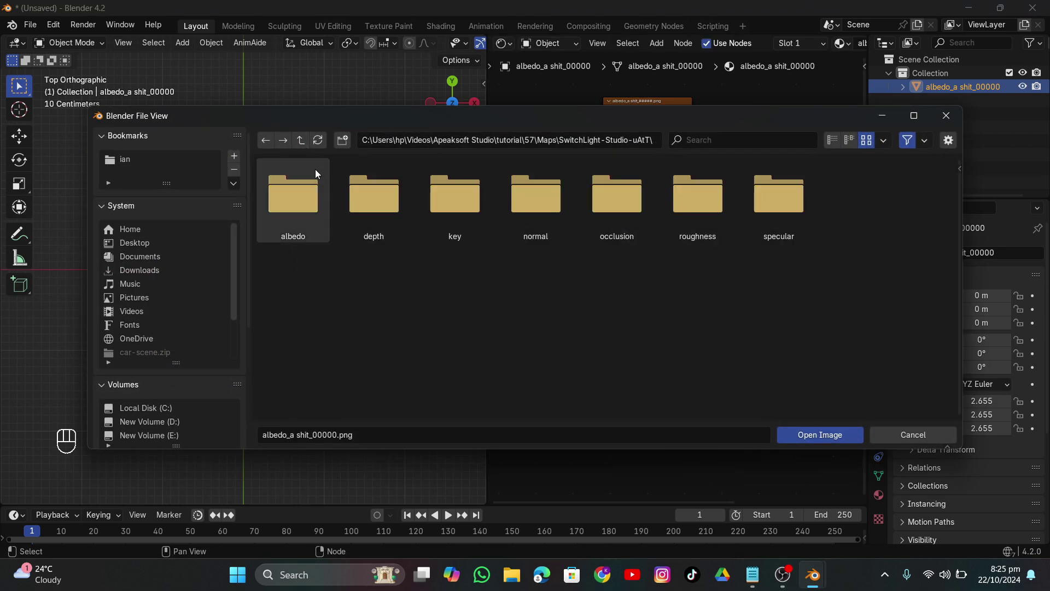
double_click(714, 228)
key(a)
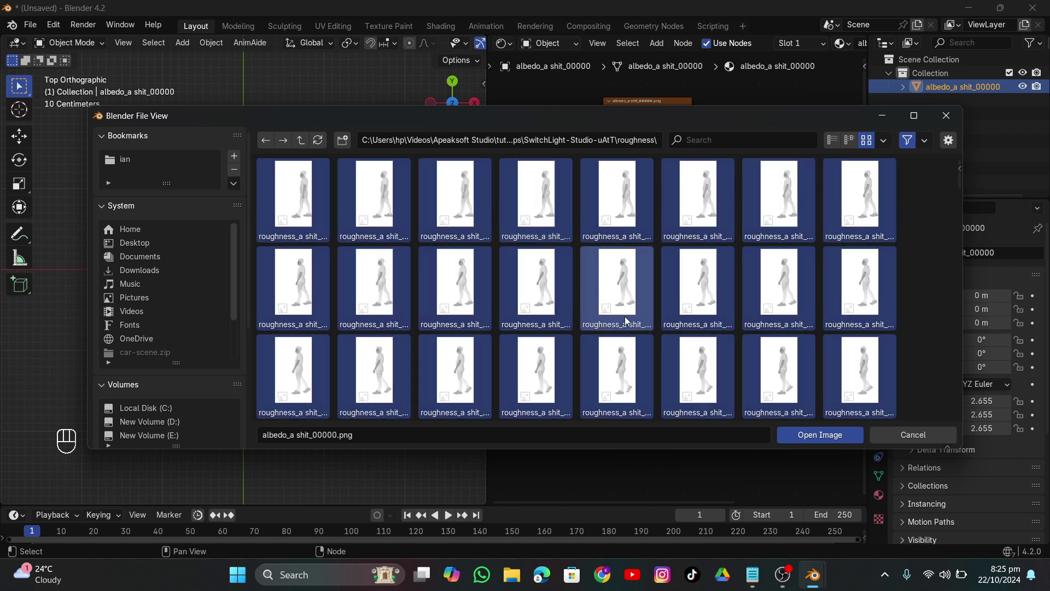
click(798, 438)
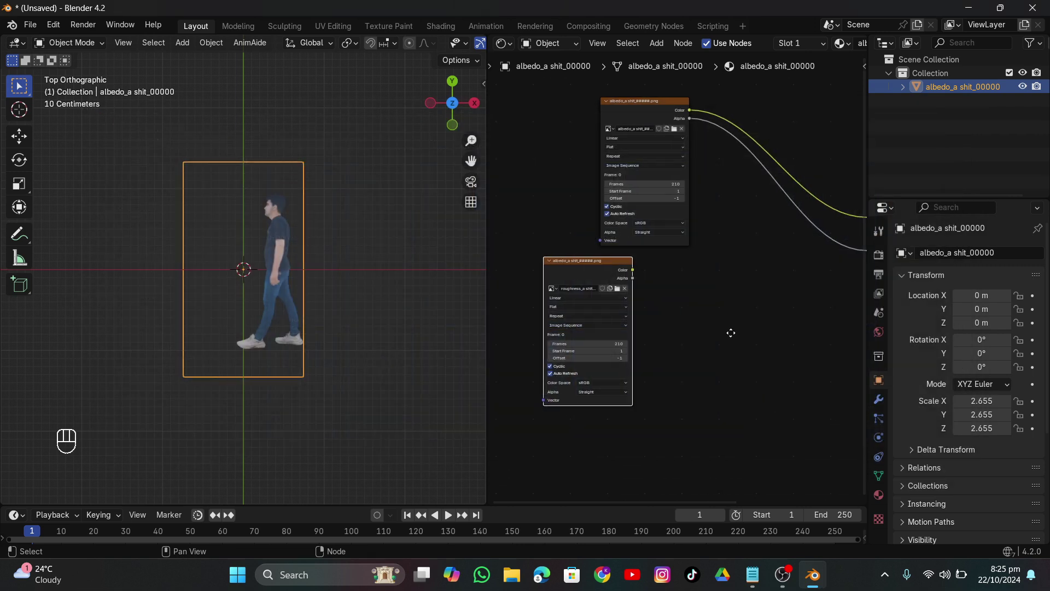
Connect the roughness sequence's Color to the Principled BSDF's Roughness and line up the two texture nodes
middle_drag(729, 331, 661, 330)
drag(565, 269, 801, 233)
drag(534, 271, 549, 270)
drag(559, 107, 515, 108)
middle_drag(542, 279, 582, 199)
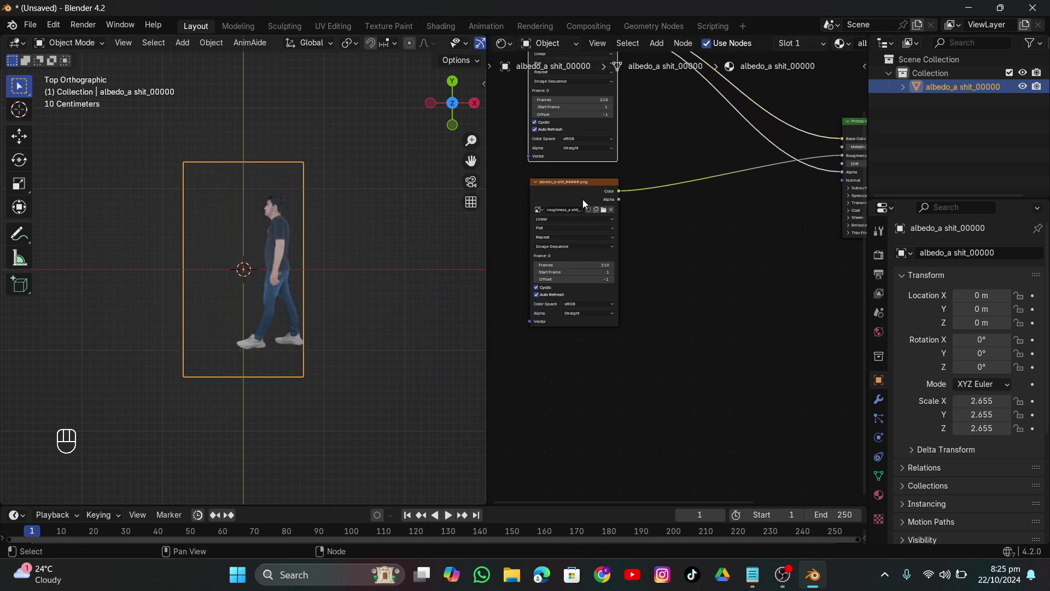
Duplicate the roughness sequence node below the original and load all the frames from the normal folder into the copy
key(shift+d)
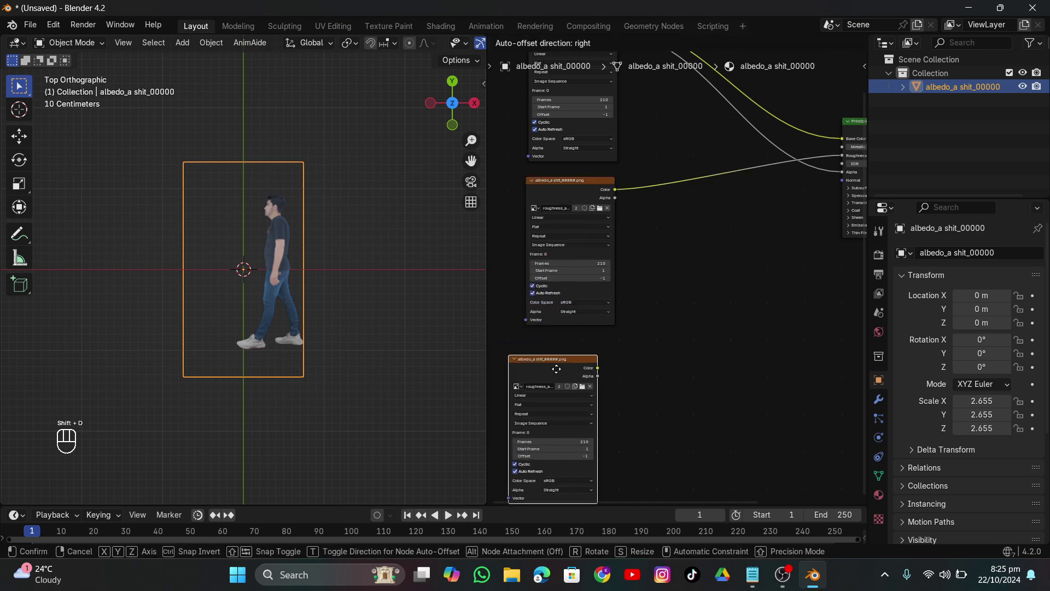
click(575, 348)
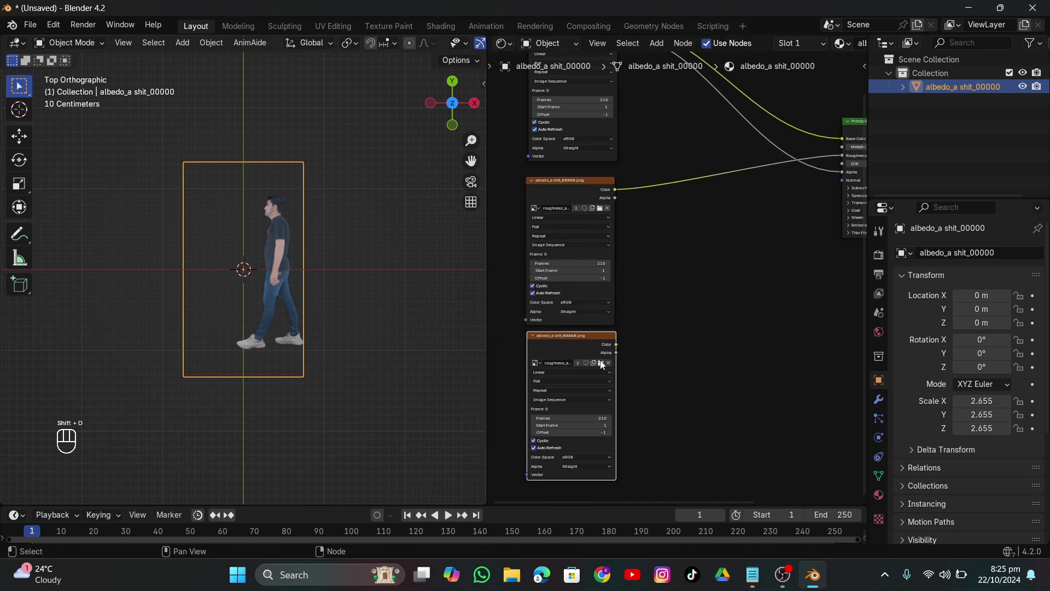
click(602, 364)
click(300, 140)
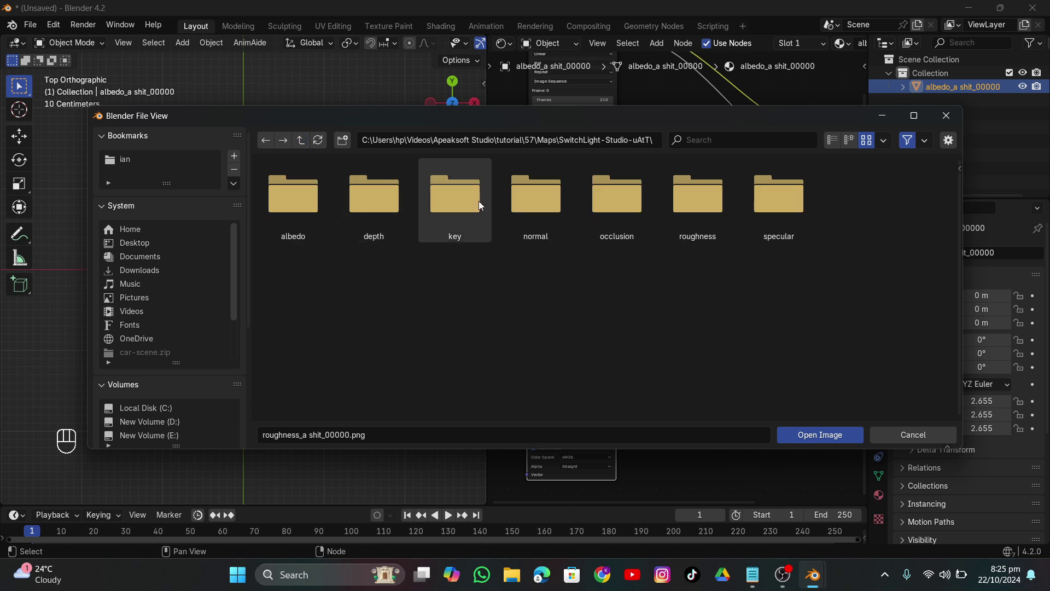
double_click(514, 199)
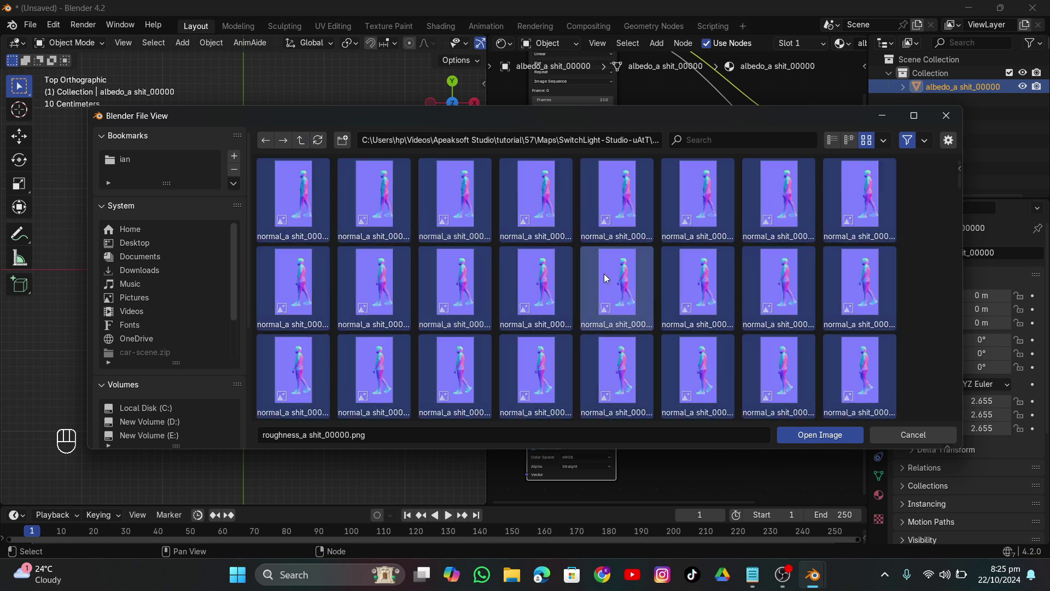
click(788, 436)
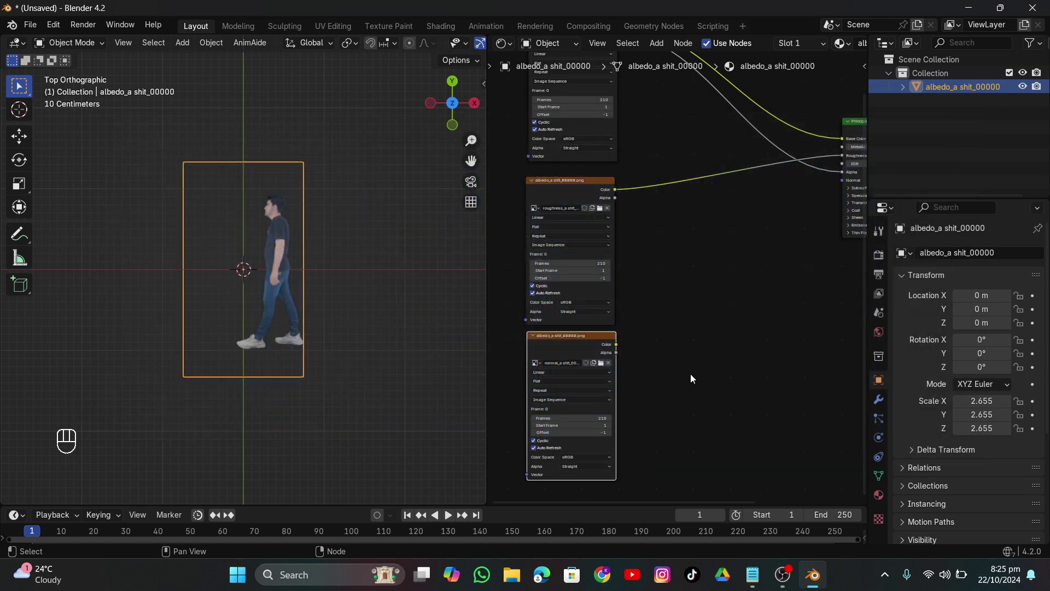
Link the normal sequence's Color through a new Normal Map node's Color input to the Principled BSDF's Normal
drag(616, 345, 715, 316)
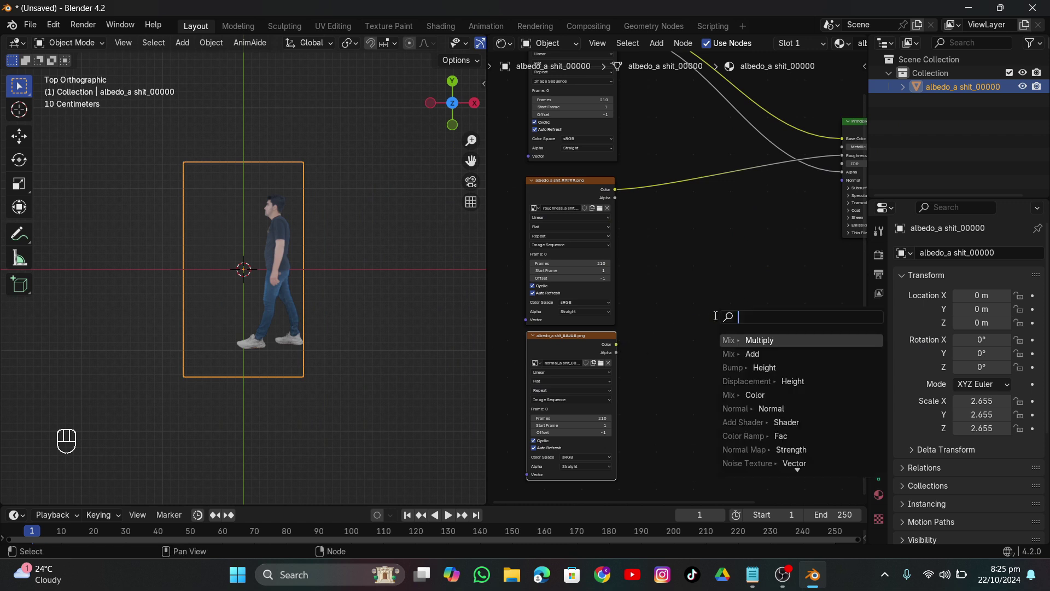
text(norm)
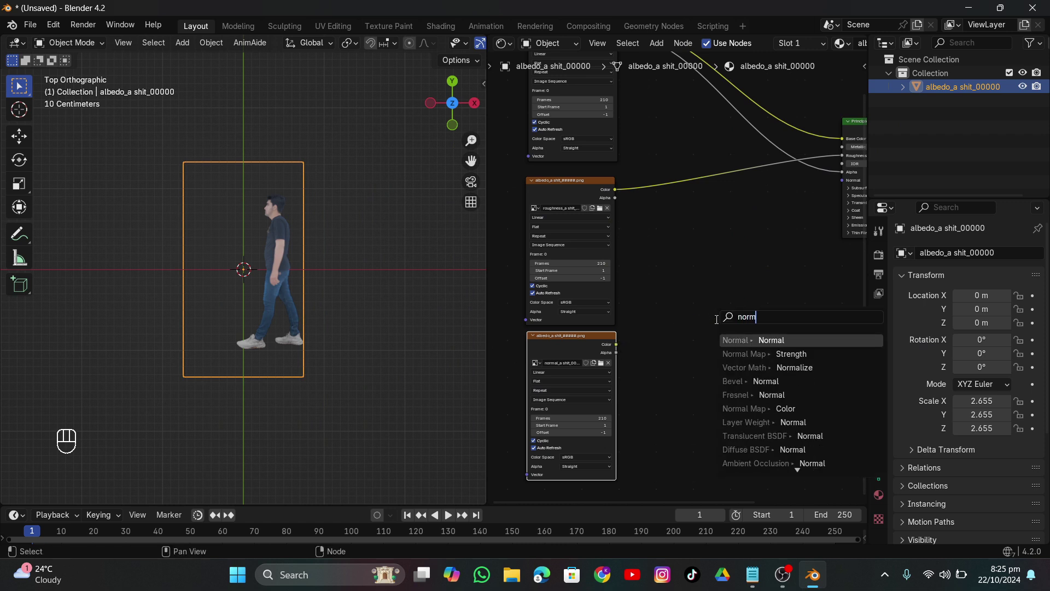
key(Down)
key(Return)
click(731, 306)
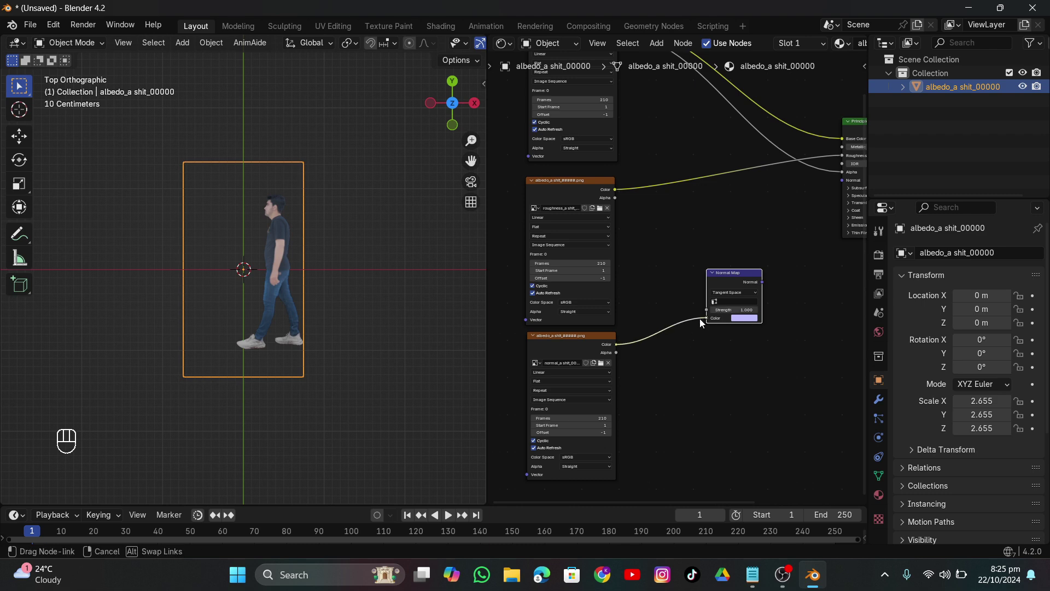
scroll(729, 280, up, 1)
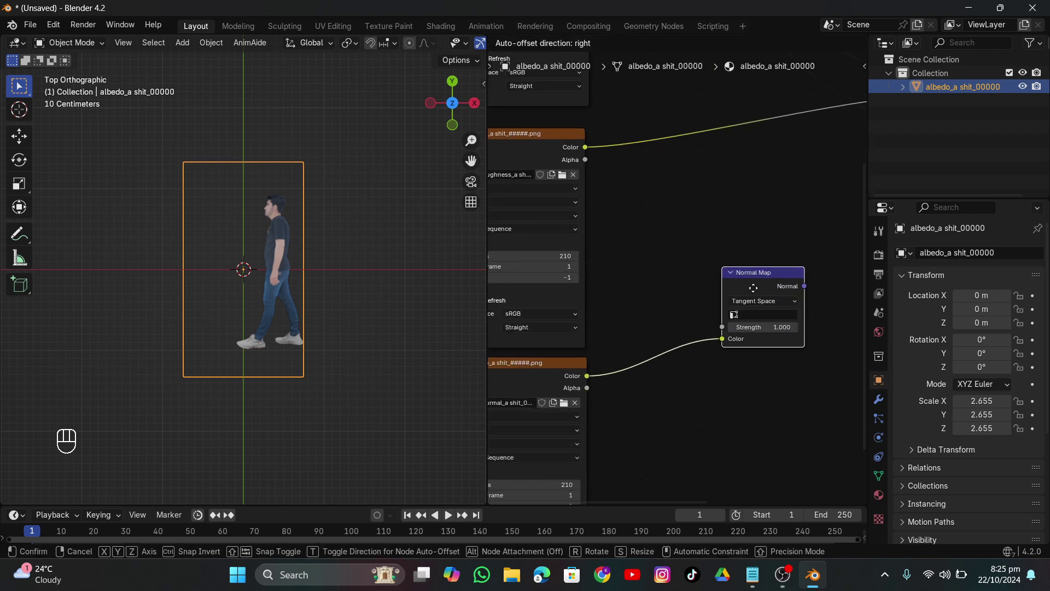
middle_drag(771, 277, 651, 311)
mouse_move(648, 317)
mouse_down()
mouse_move(714, 267)
mouse_move(739, 206)
mouse_up()
Lower the Normal Map node's strength, bring the whole node tree into view, and select the normal sequence node
scroll(371, 258, up, 4)
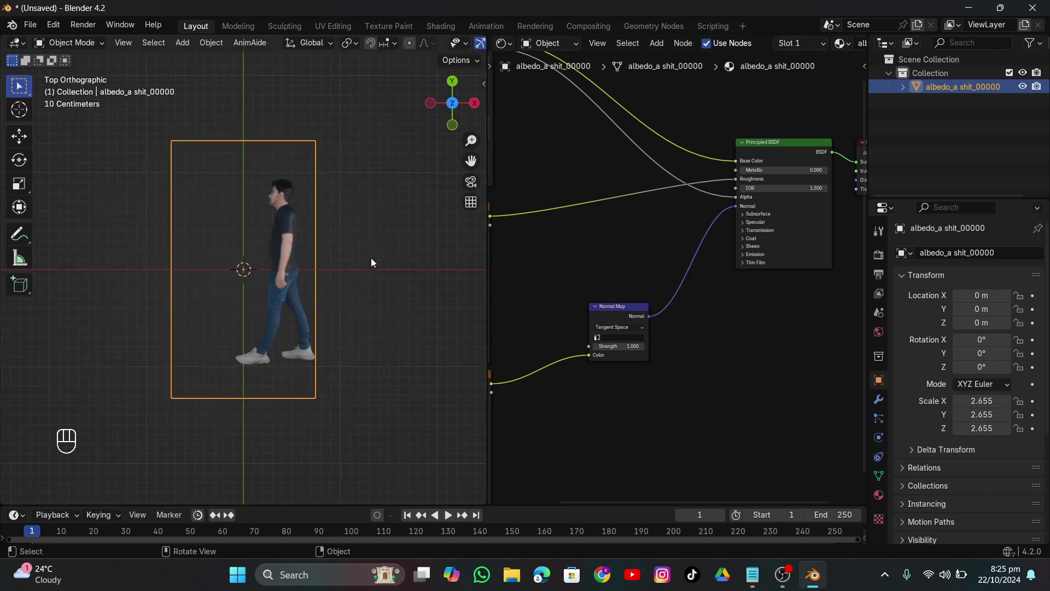
mouse_move(618, 346)
mouse_down()
mouse_move(585, 346)
mouse_move(626, 346)
mouse_up()
key(Home)
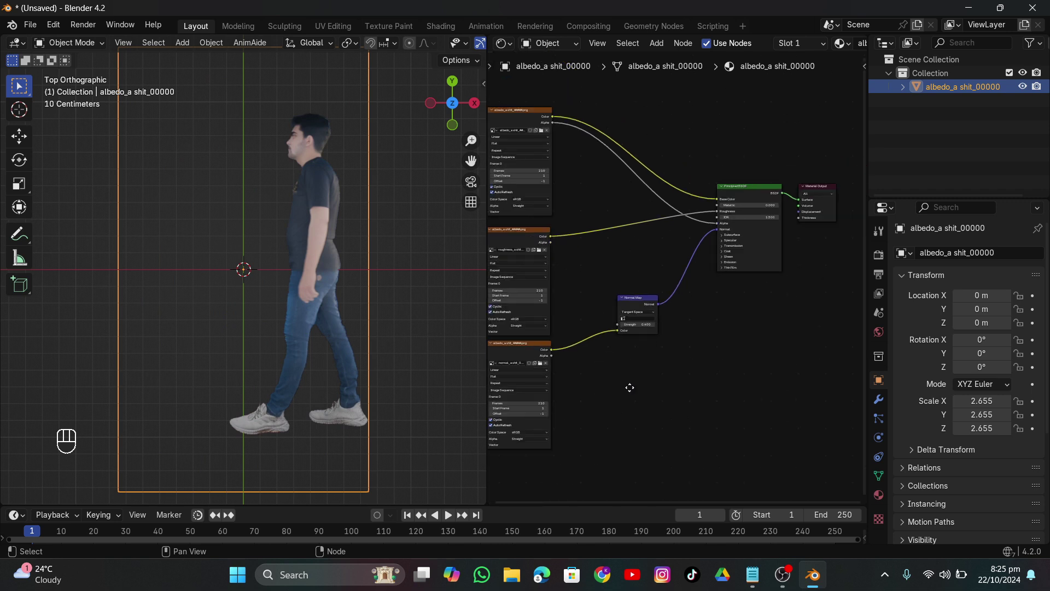
drag(566, 331, 566, 333)
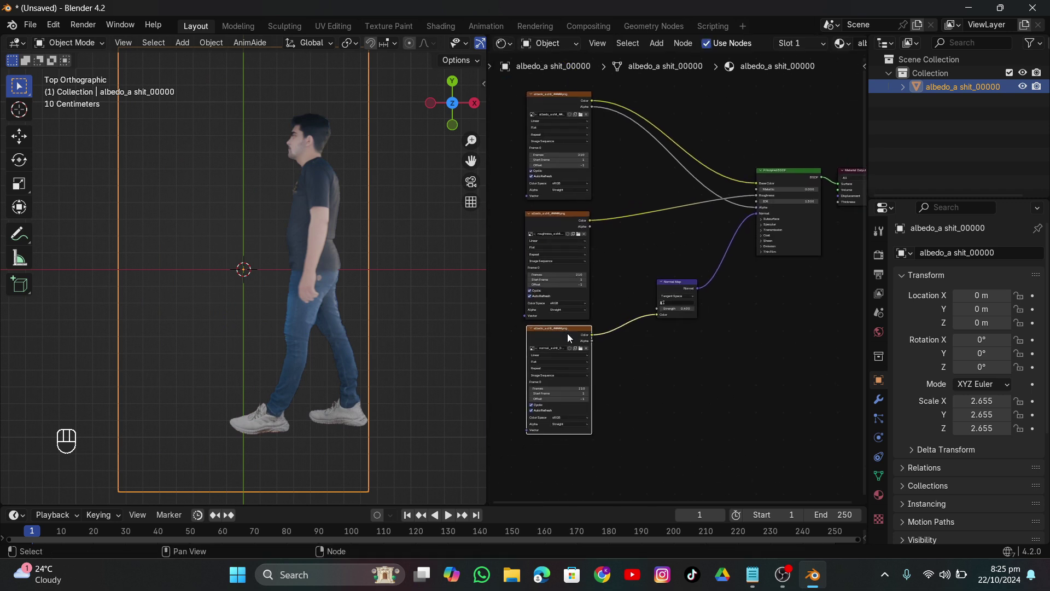
Duplicate the normal sequence node to an empty area and load all the frames from the specular folder into the copy
key(shift+d)
click(671, 366)
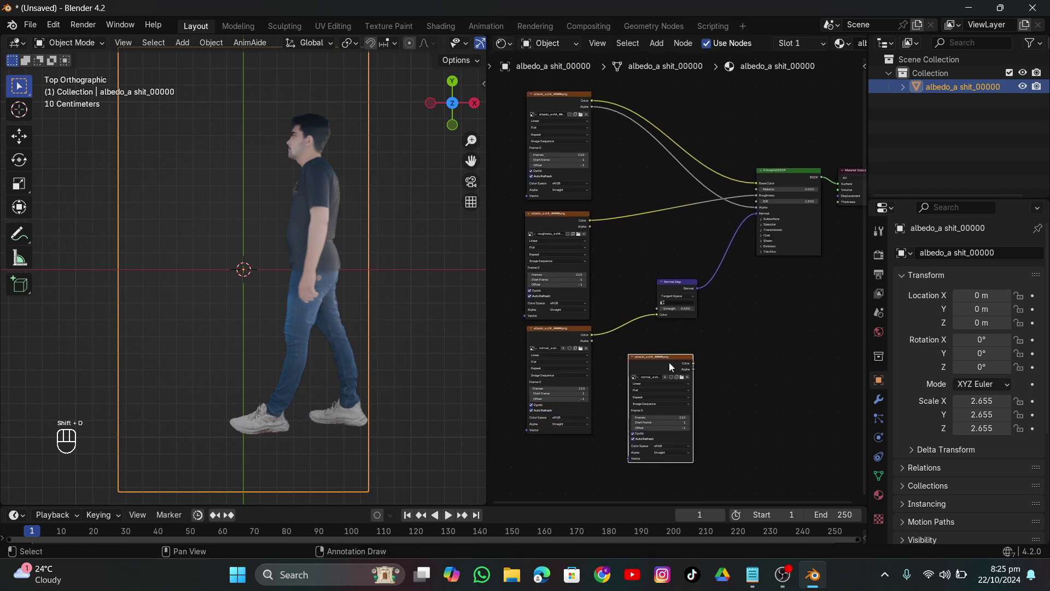
click(682, 377)
click(302, 143)
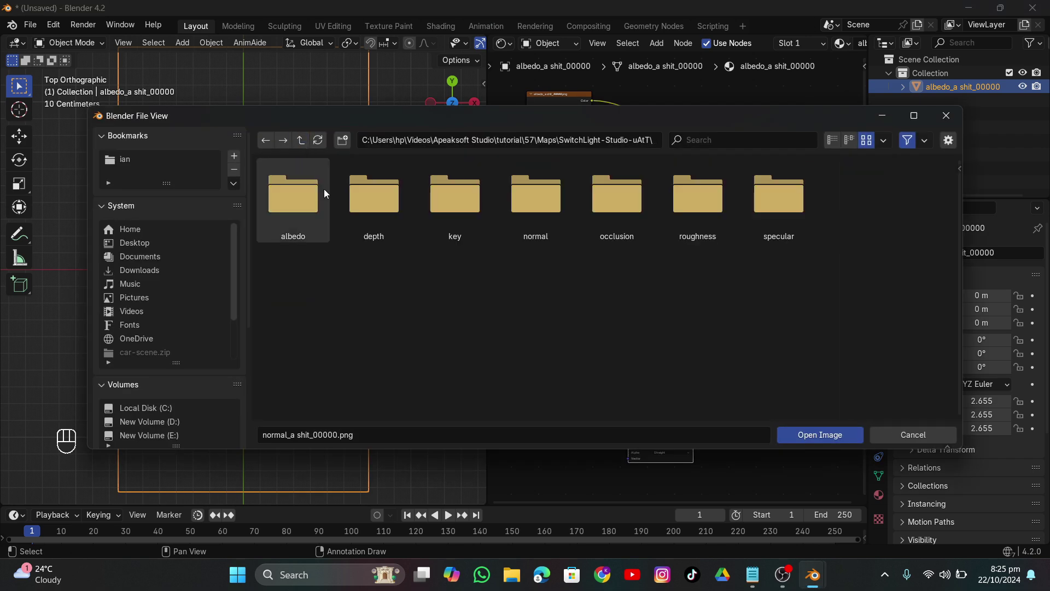
click(762, 221)
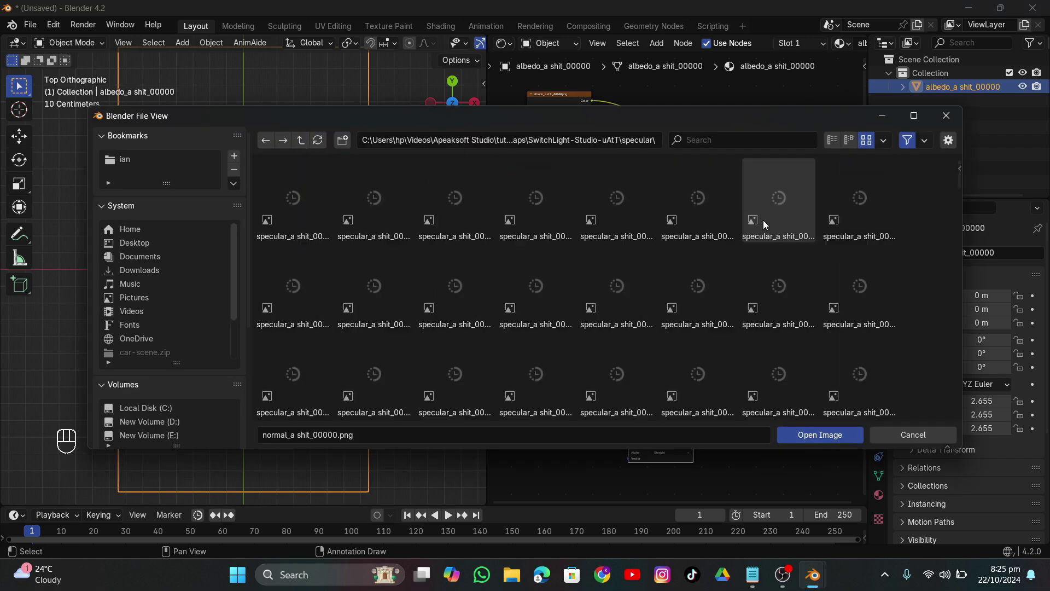
click(779, 378)
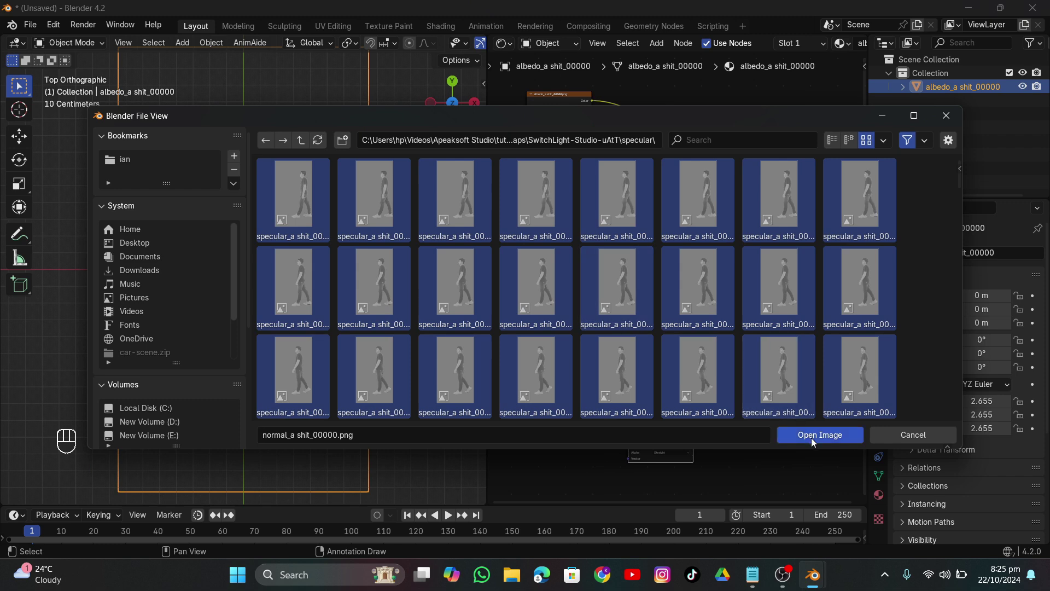
click(820, 434)
drag(669, 360, 659, 361)
Expand the Principled BSDF's Specular section and connect the specular sequence's Color to its IOR Level
scroll(753, 247, up, 1)
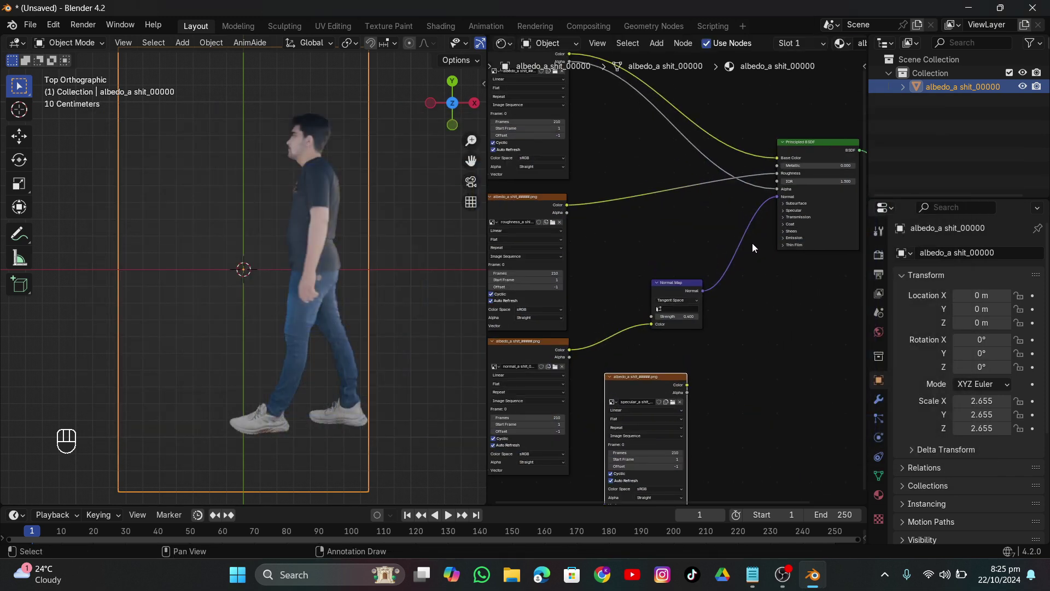
click(784, 211)
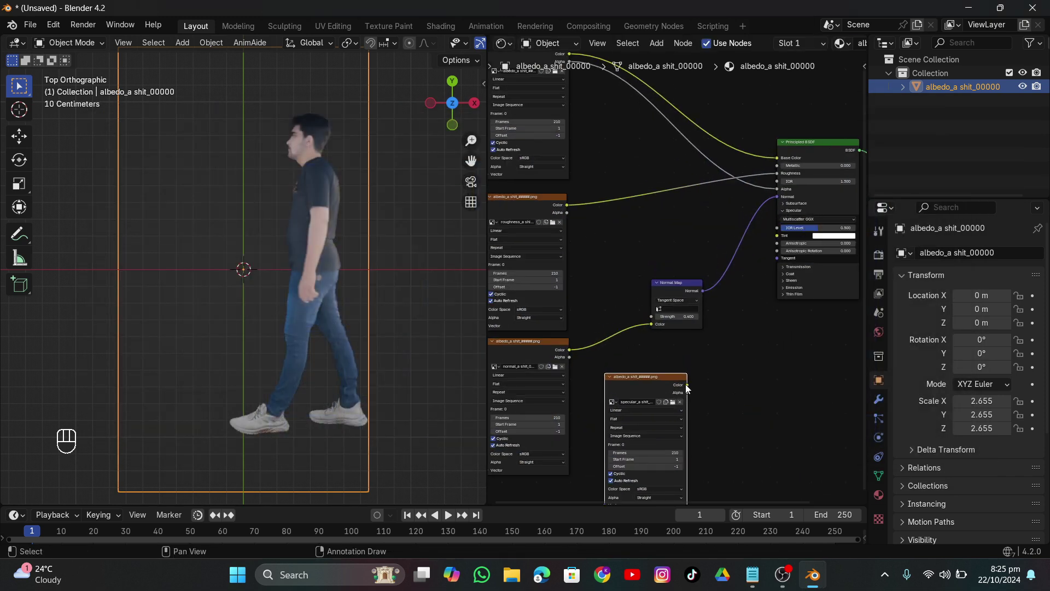
drag(687, 384, 770, 315)
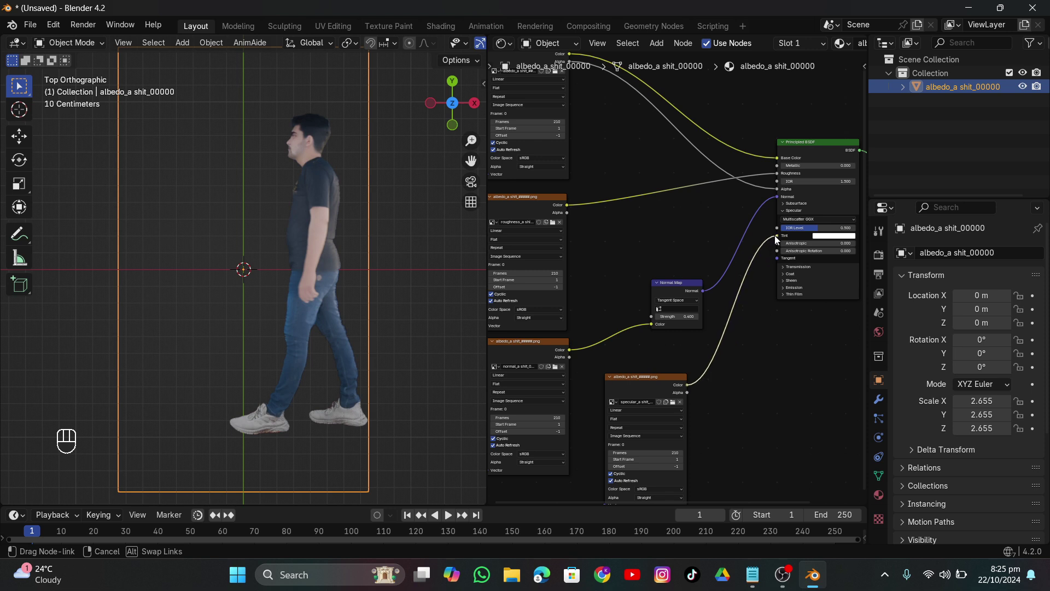
drag(775, 235, 777, 236)
scroll(772, 264, up, 2)
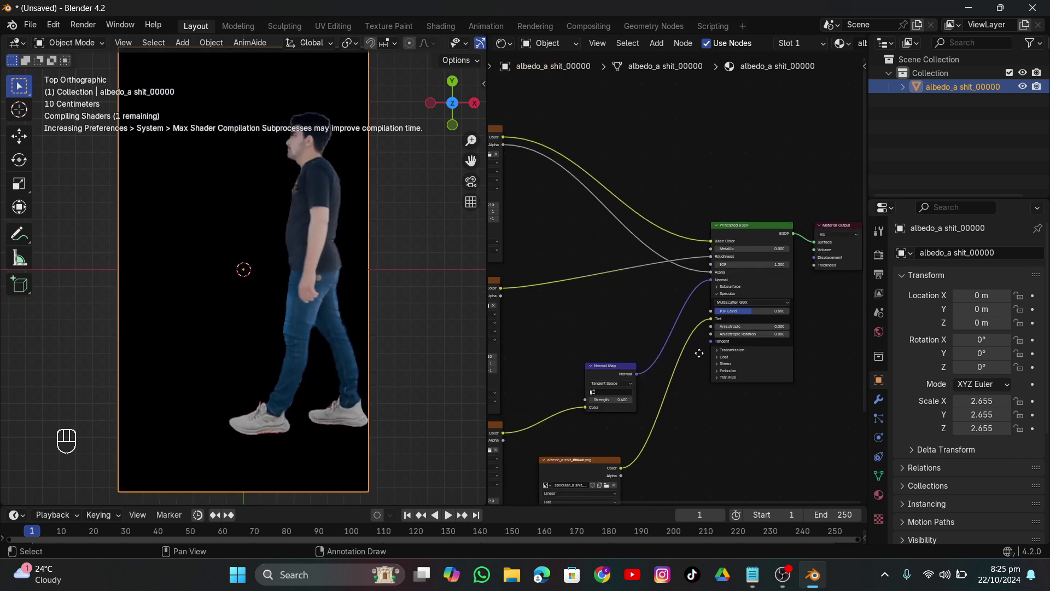
scroll(699, 353, up, 1)
drag(744, 359, 746, 344)
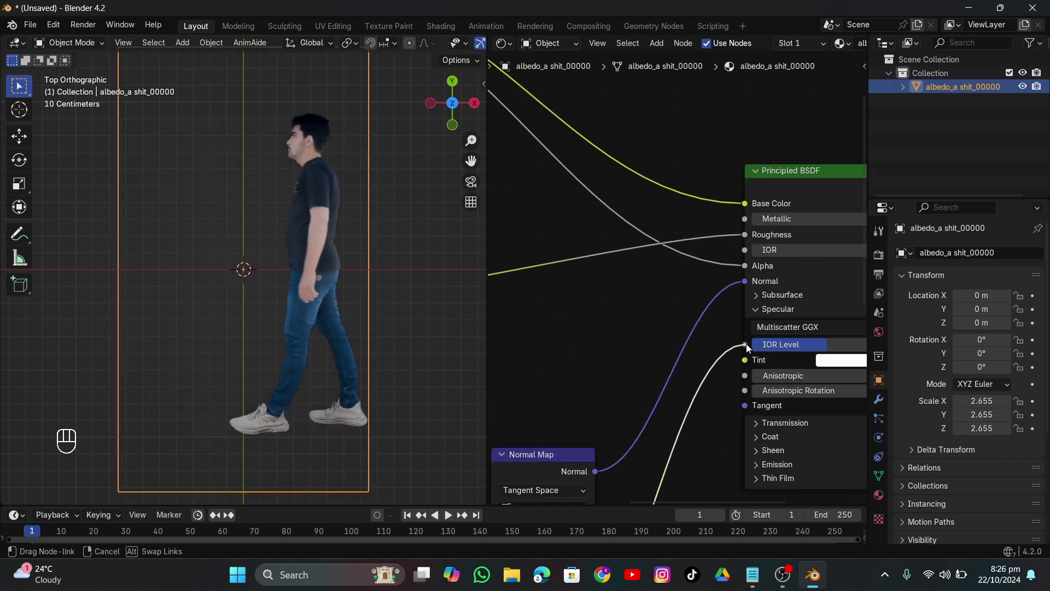
Duplicate the specular sequence node beside the original and load the image sequence from the depth folder into the copy
scroll(347, 264, down, 1)
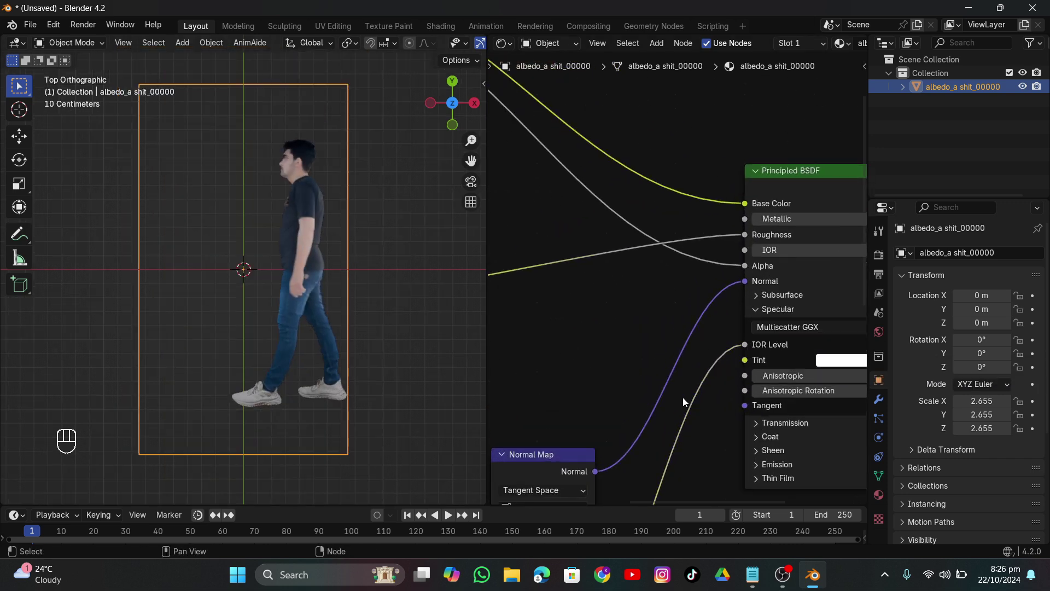
scroll(676, 411, down, 2)
middle_drag(672, 432, 694, 238)
scroll(587, 330, down, 1)
click(595, 319)
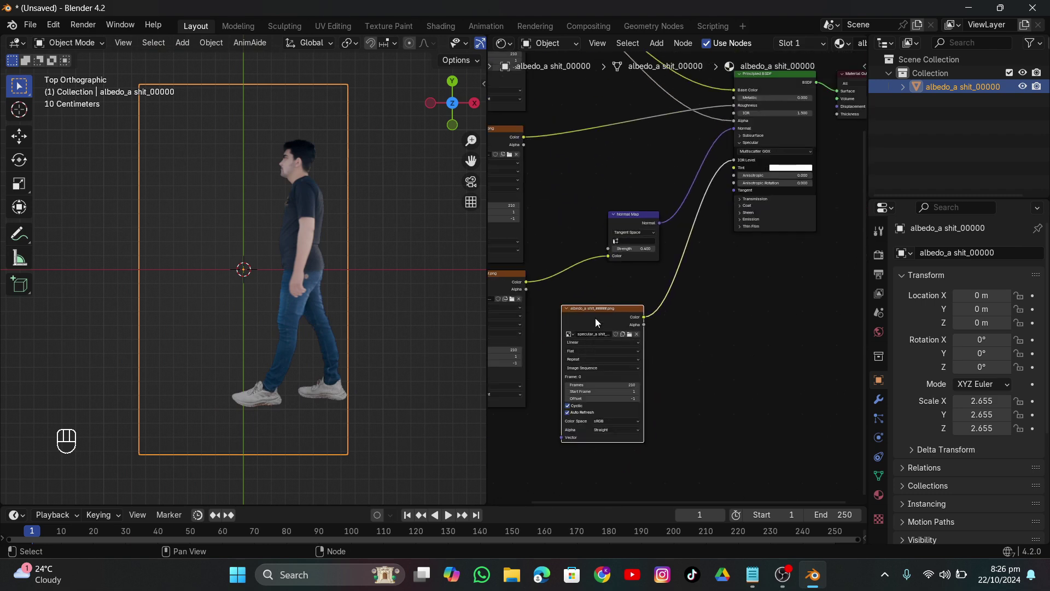
key(shift+d)
click(744, 351)
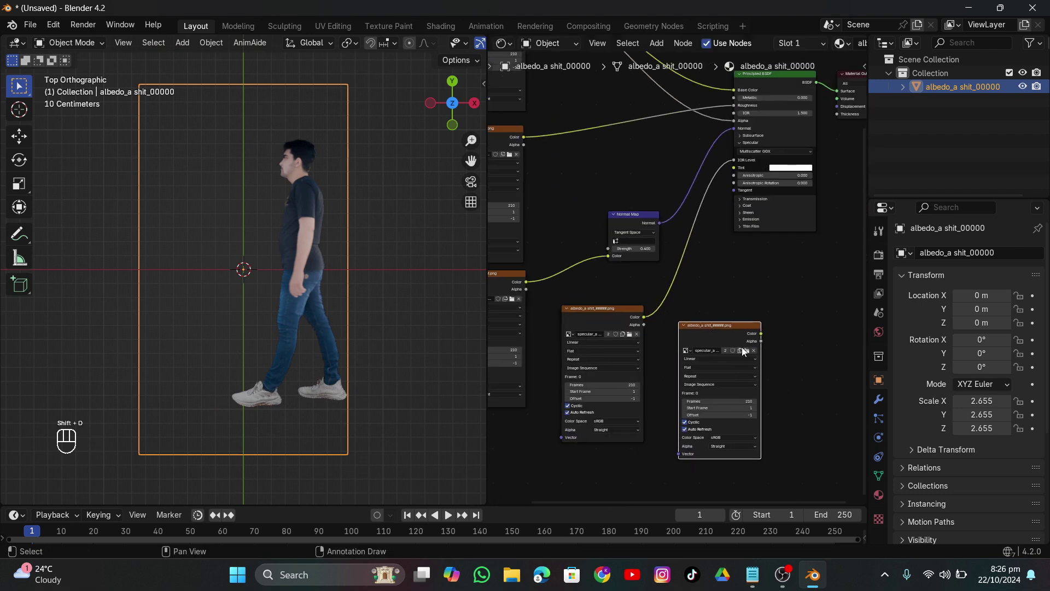
click(747, 351)
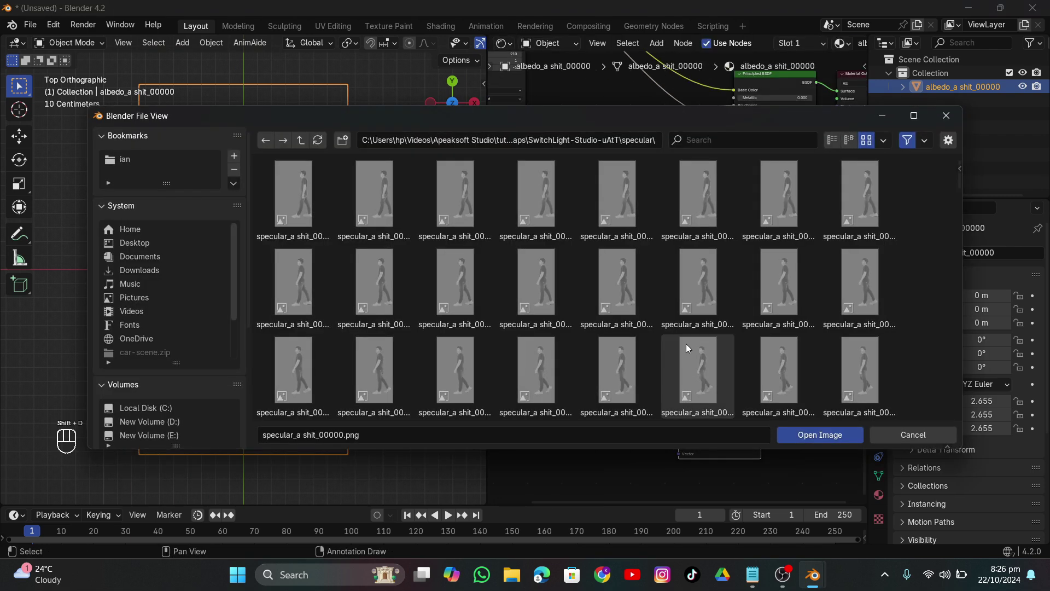
click(301, 140)
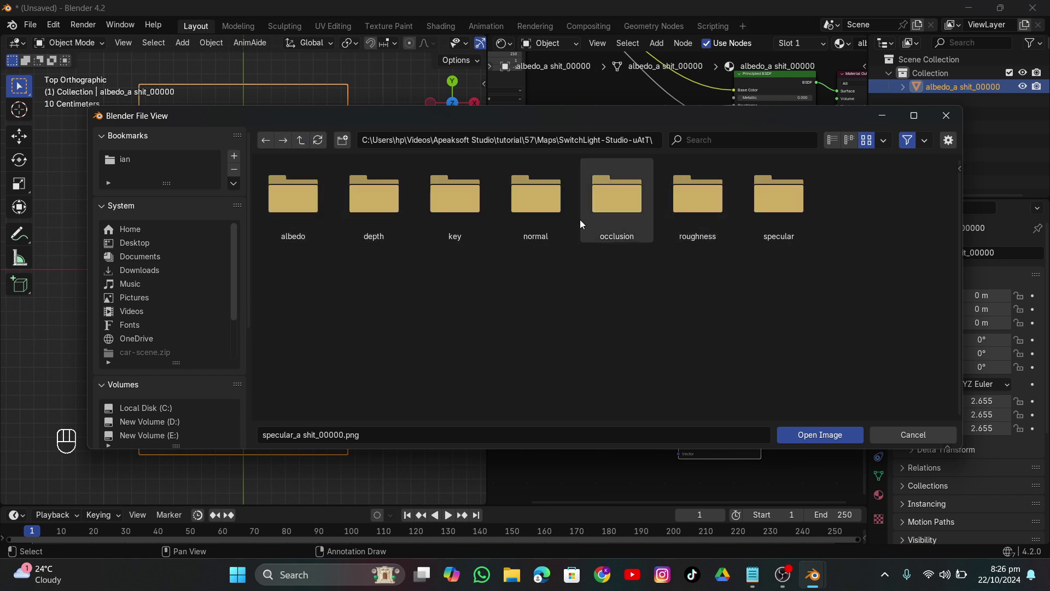
double_click(381, 212)
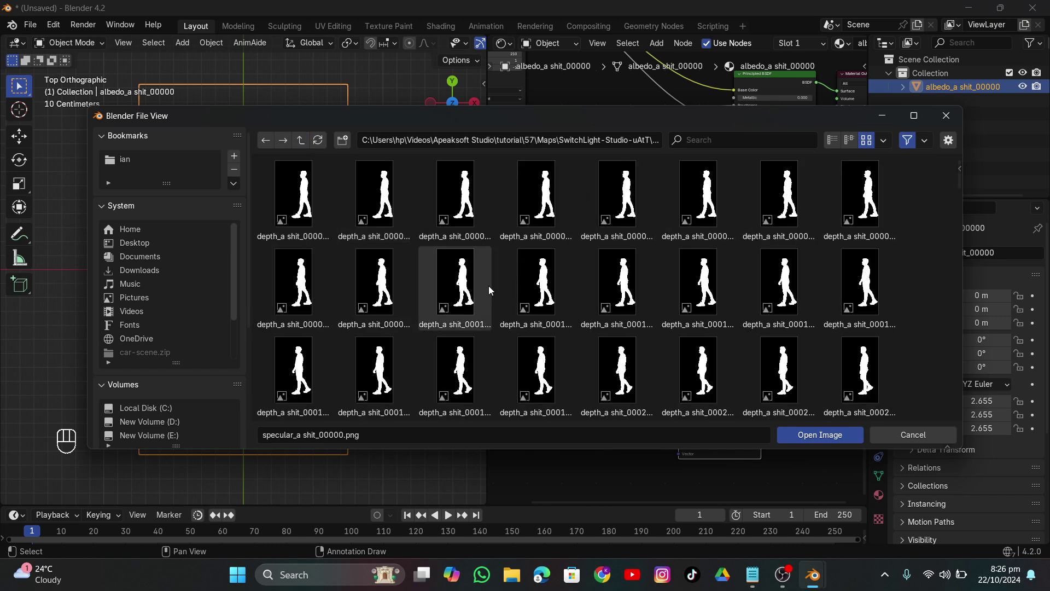
click(818, 434)
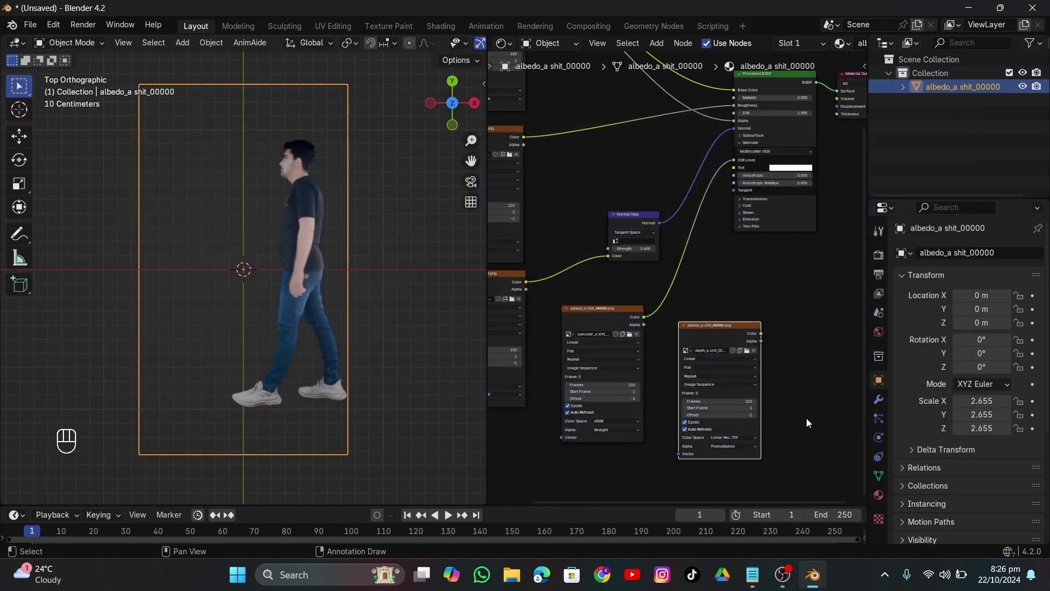
Link the depth sequence's Color through a new Displacement node's Height to the Material Output's Displacement, moving the output node farther away
middle_drag(776, 321, 609, 355)
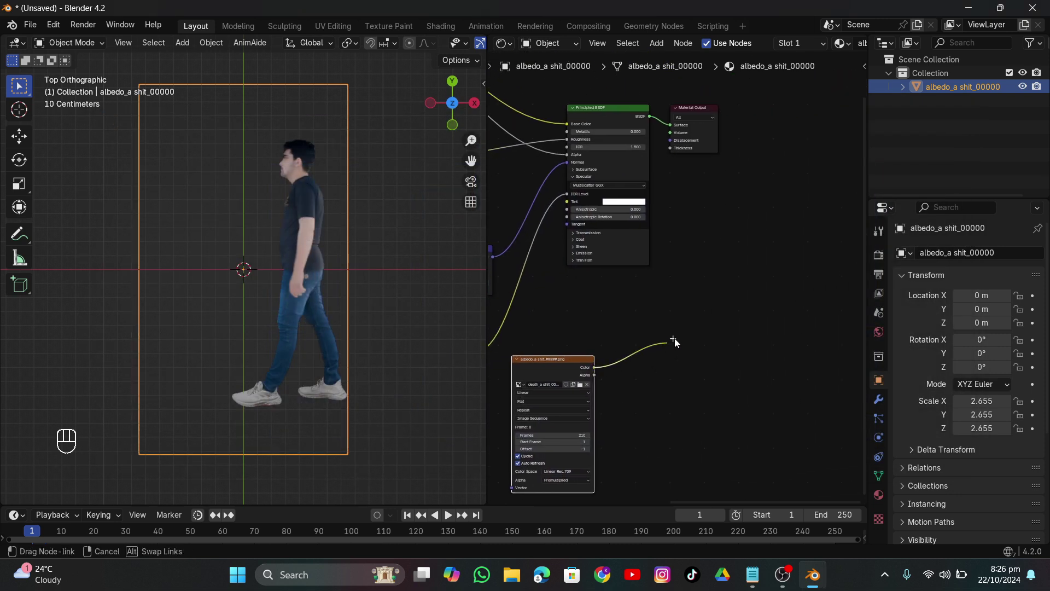
key(shift+a)
text(dis)
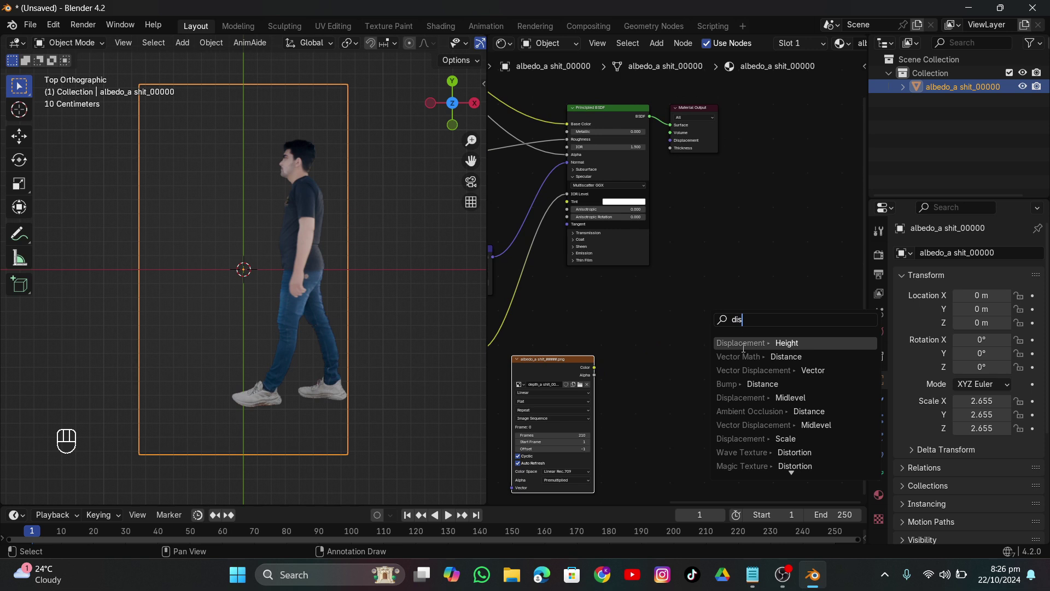
click(743, 344)
click(673, 317)
drag(704, 110, 812, 114)
drag(698, 303, 777, 147)
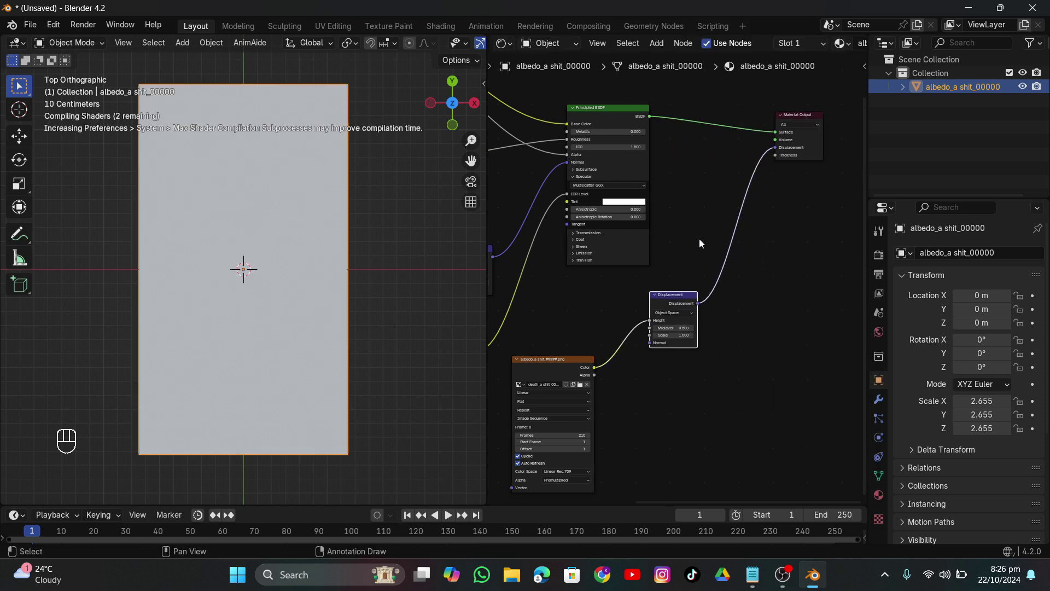
Set the Displacement node's Scale to 0.1, check the plane in perspective, and disconnect the node from the Material Output
middle_drag(632, 295, 639, 295)
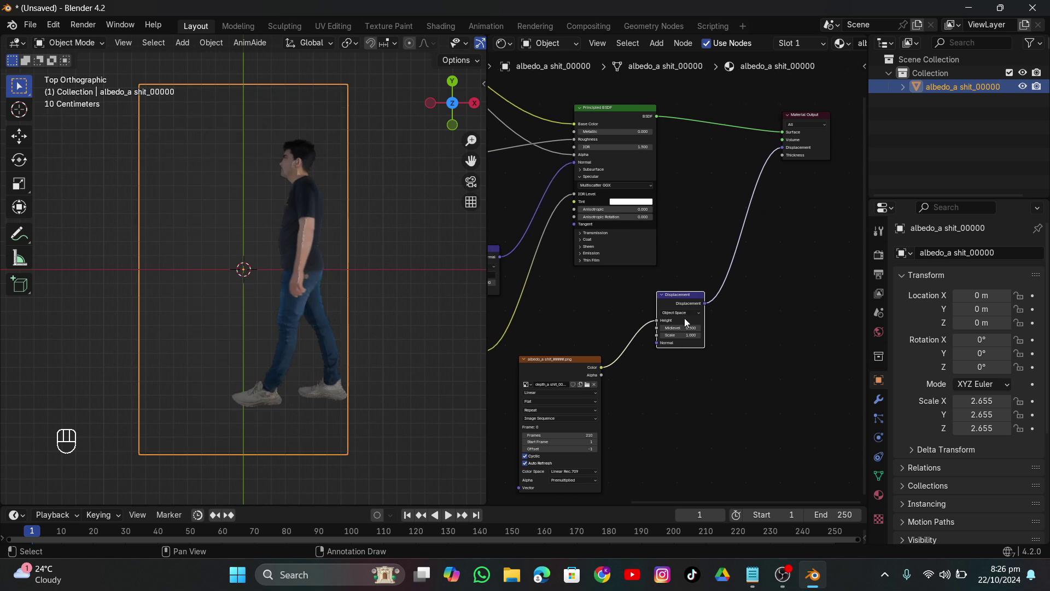
drag(684, 335, 654, 335)
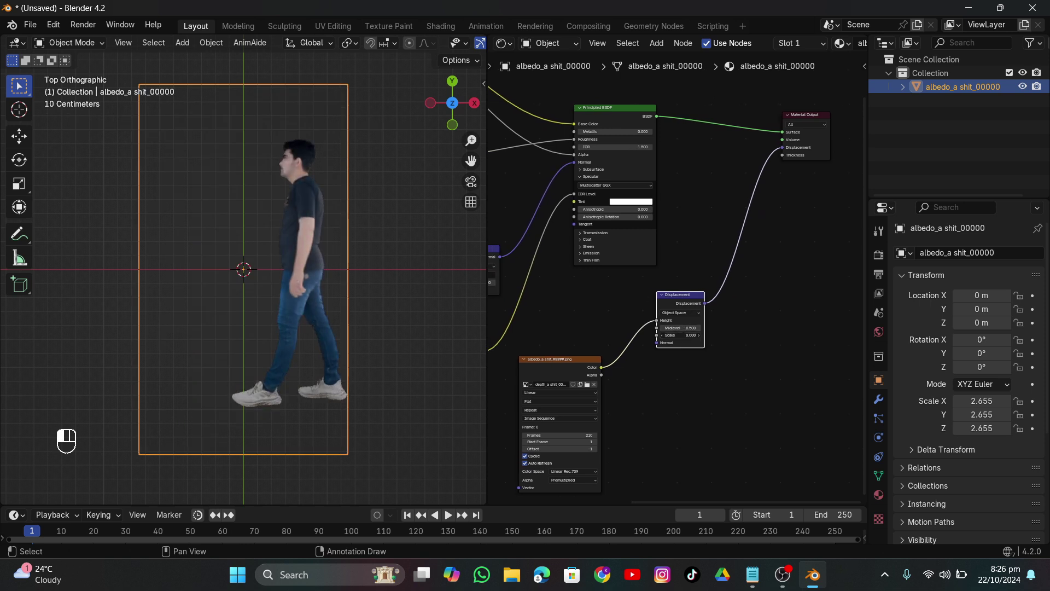
click(699, 335)
middle_drag(263, 314, 328, 213)
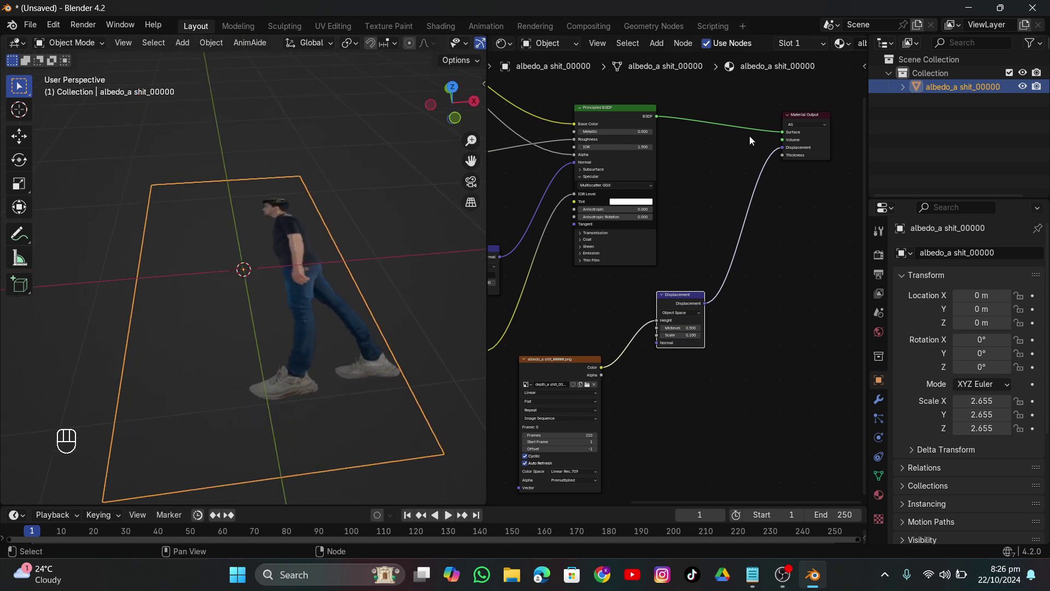
drag(782, 147, 755, 181)
middle_drag(346, 260, 385, 254)
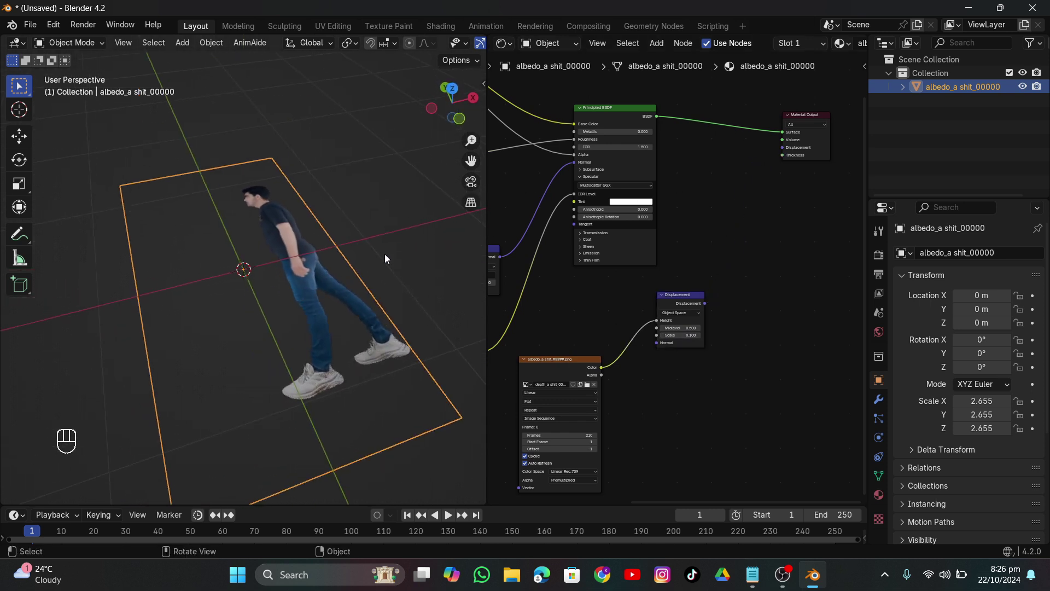
Add an Image Texture node above the albedo sequence node
scroll(539, 310, down, 2)
middle_drag(539, 311, 620, 375)
click(580, 228)
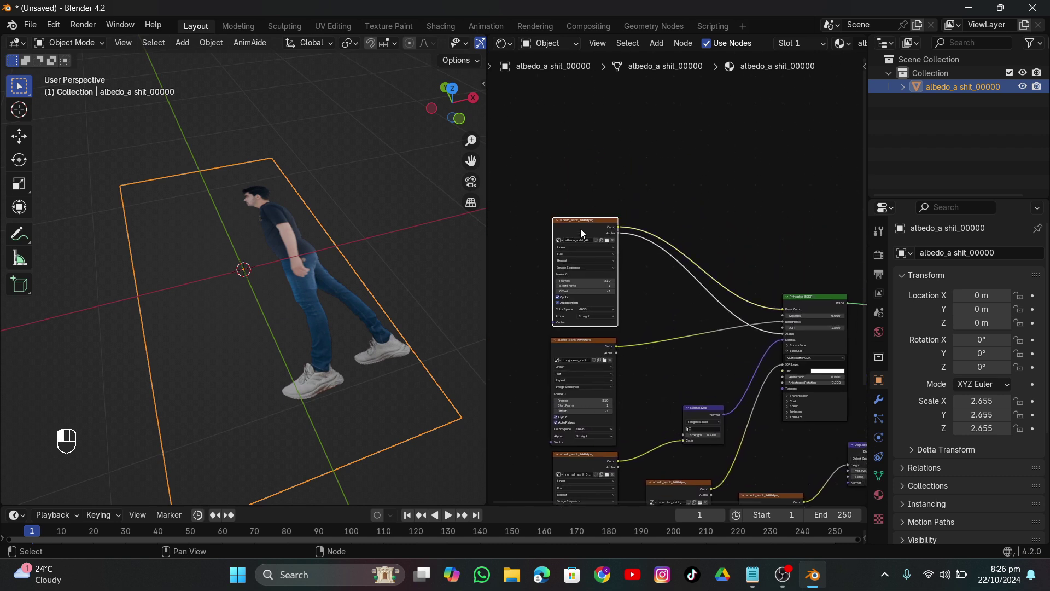
middle_drag(338, 189, 328, 257)
key(shift+a)
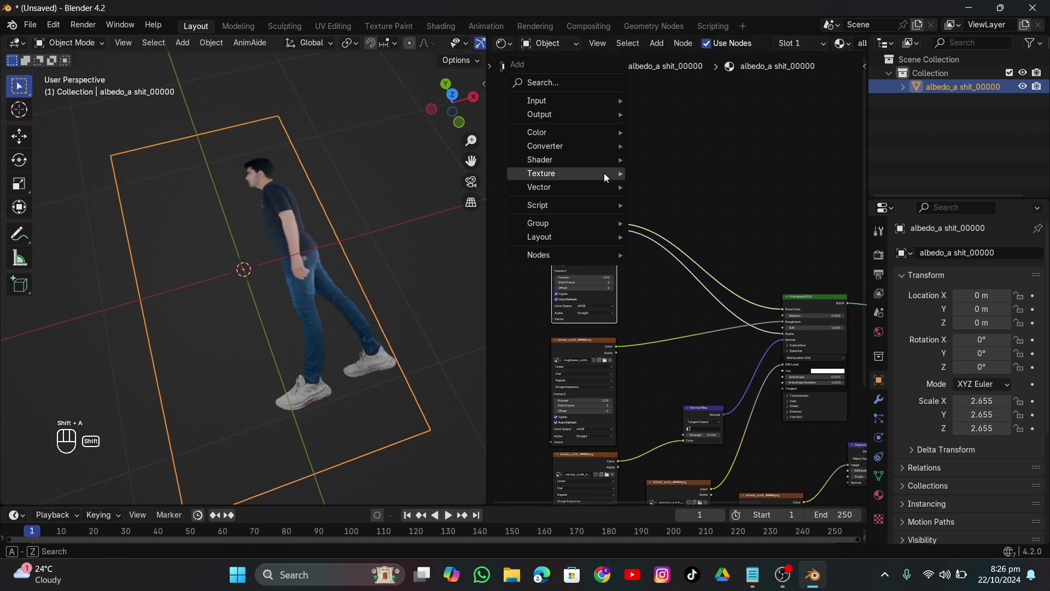
mouse_move(604, 173)
text(im)
click(654, 197)
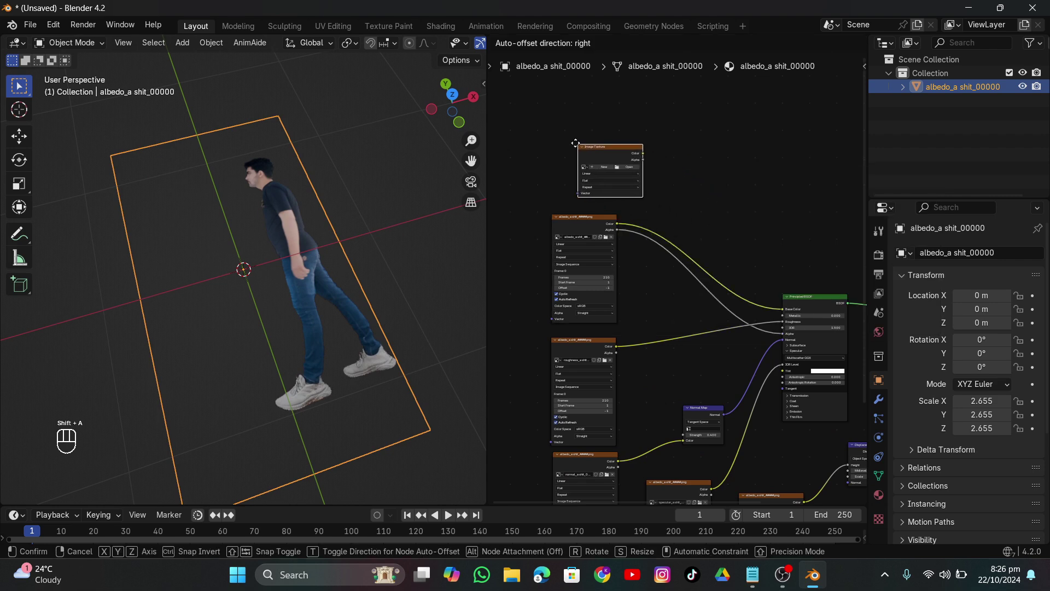
click(609, 173)
Load all the frames from the Png folder of tutorial 57 into the new Image Texture node
click(606, 160)
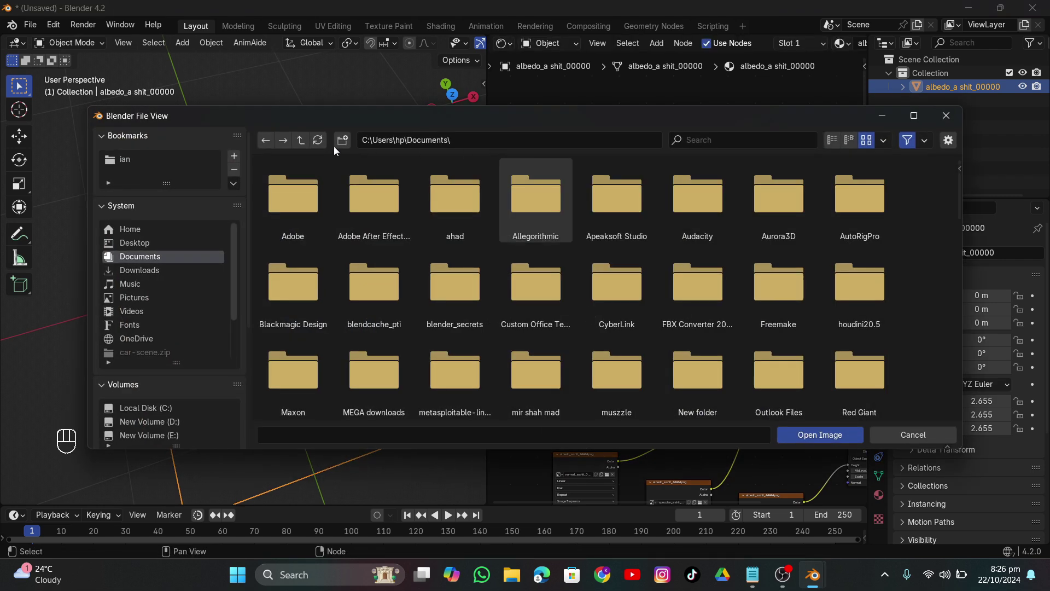
click(301, 141)
scroll(177, 307, down, 3)
click(146, 337)
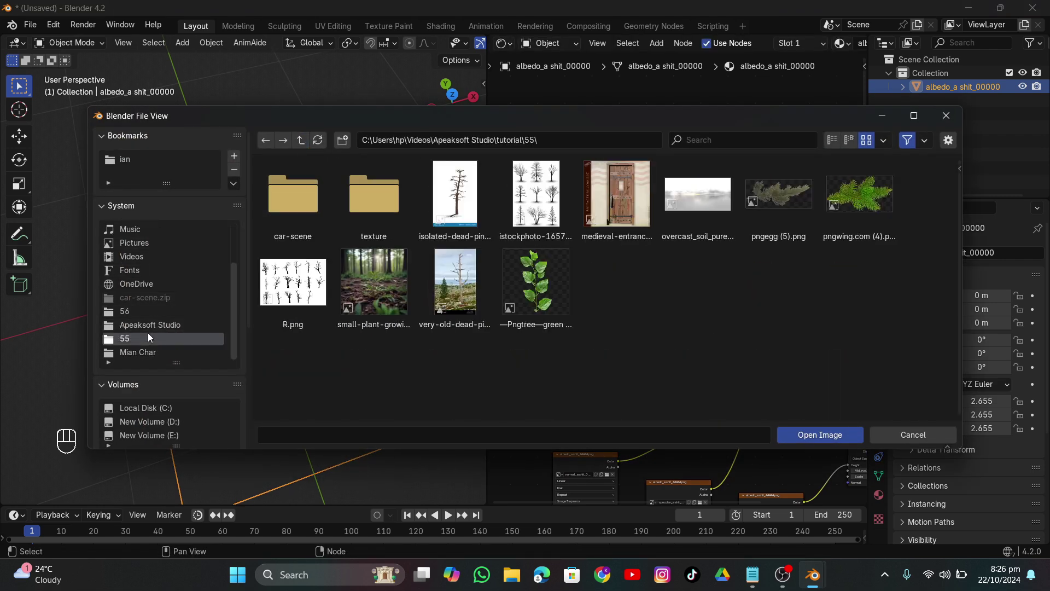
click(302, 140)
scroll(639, 290, down, 5)
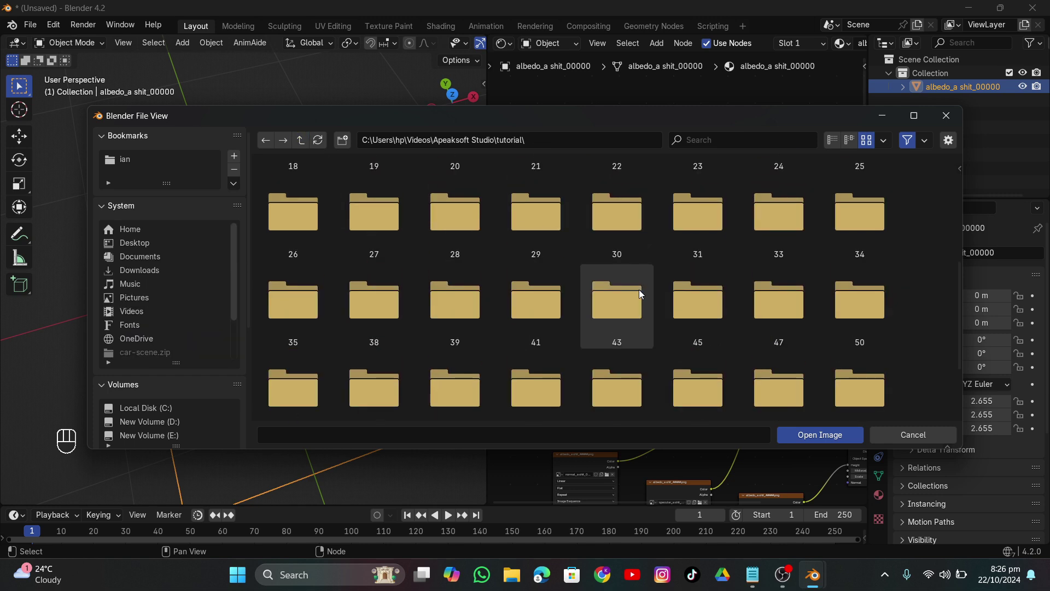
click(790, 289)
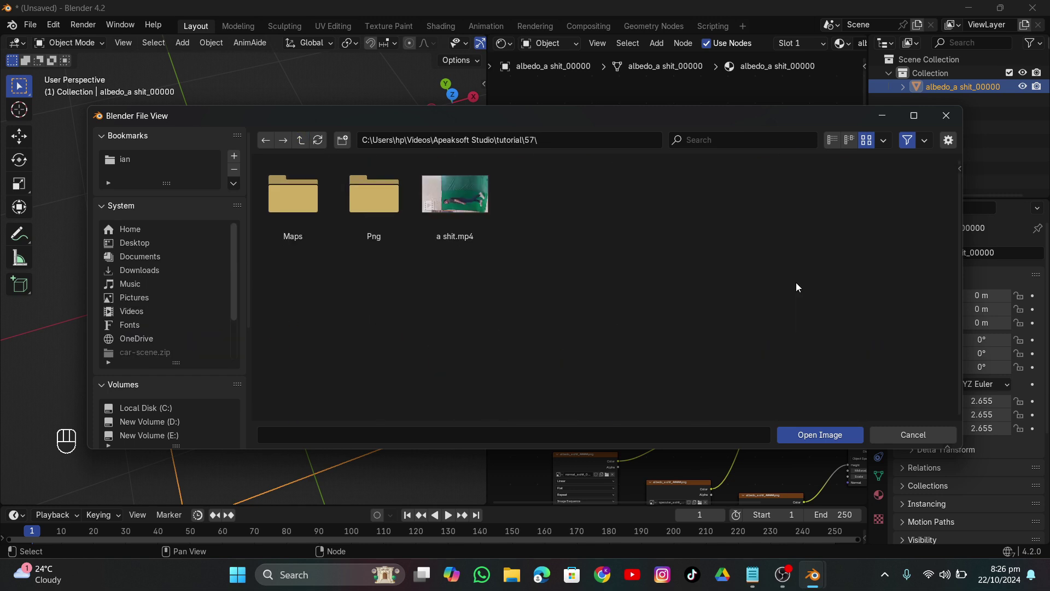
click(355, 202)
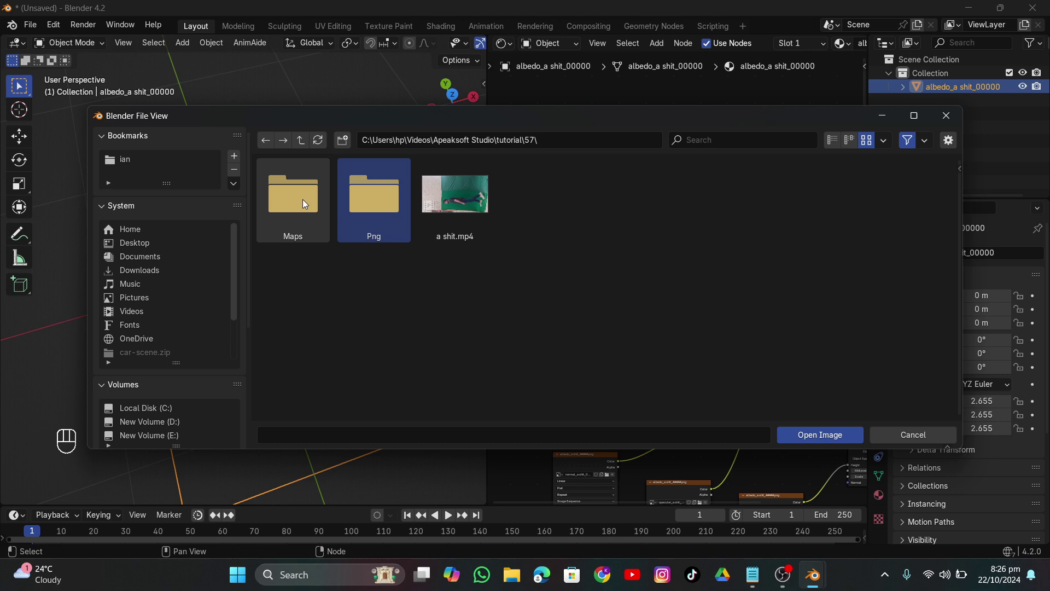
double_click(338, 204)
key(a)
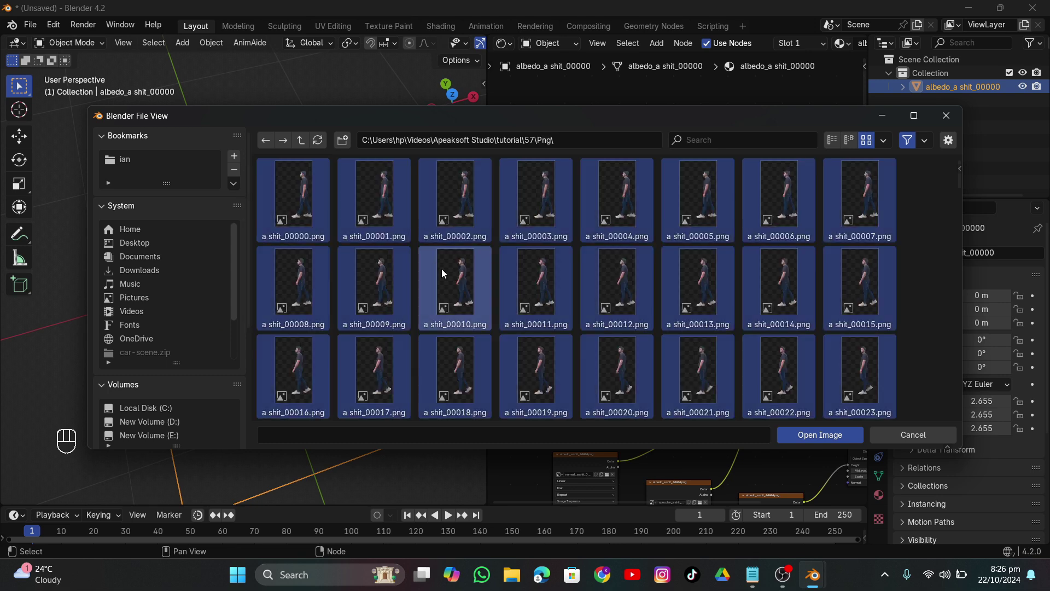
click(820, 435)
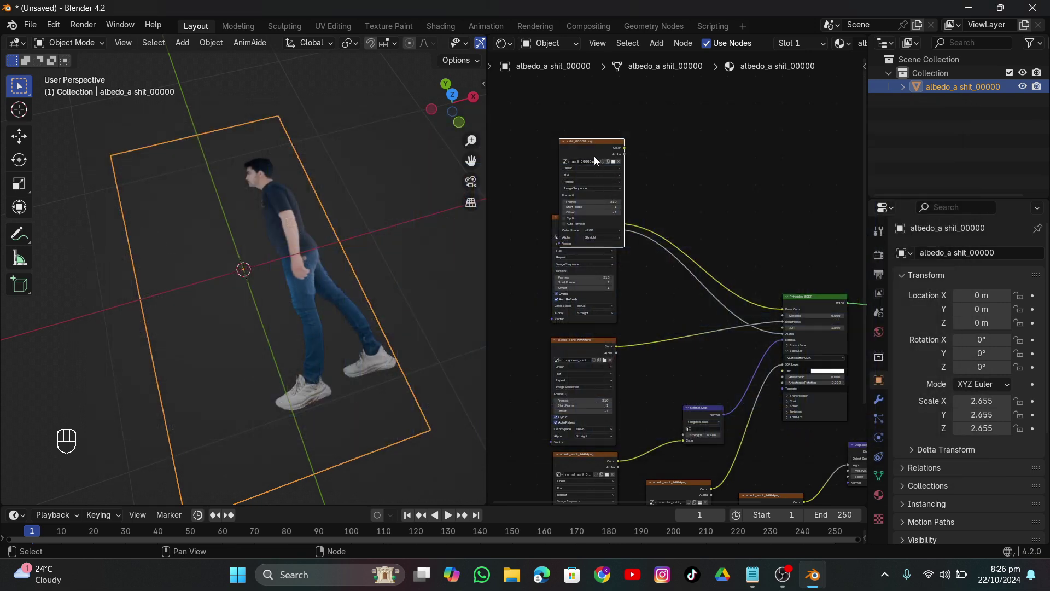
Connect the PNG sequence's Color and Alpha to the Principled BSDF's Base Color and Alpha, enabling Cyclic and Auto Refresh on it
drag(594, 156, 800, 469)
scroll(534, 253, up, 2)
click(510, 264)
click(495, 272)
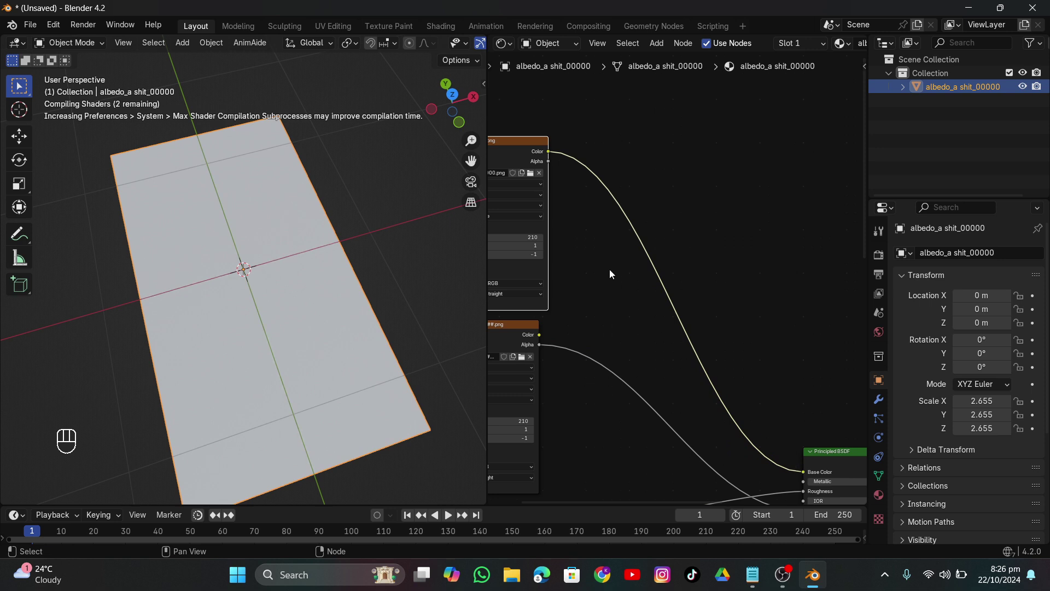
middle_drag(611, 274, 628, 202)
drag(567, 101, 819, 452)
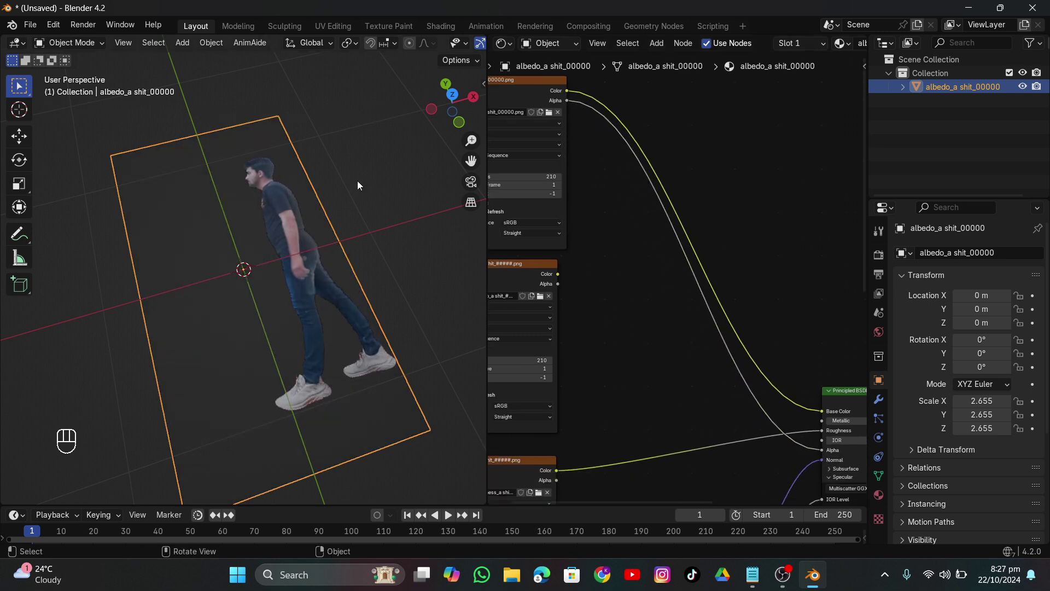
Rotate the image plane 90° about the X axis to stand it upright
middle_drag(356, 181, 327, 213)
text(r)
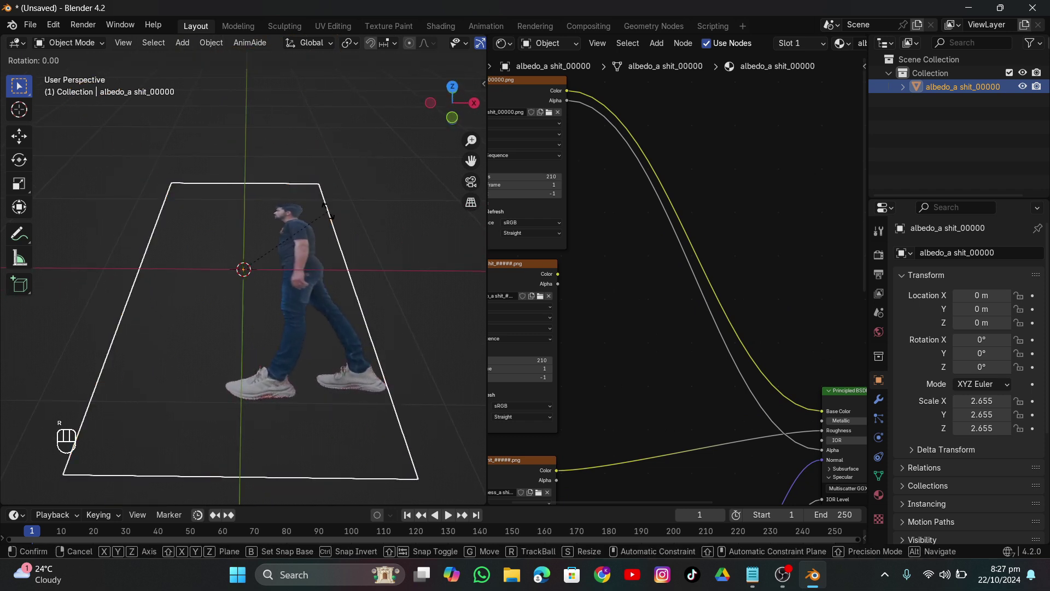
text(x)
text(90)
click(399, 326)
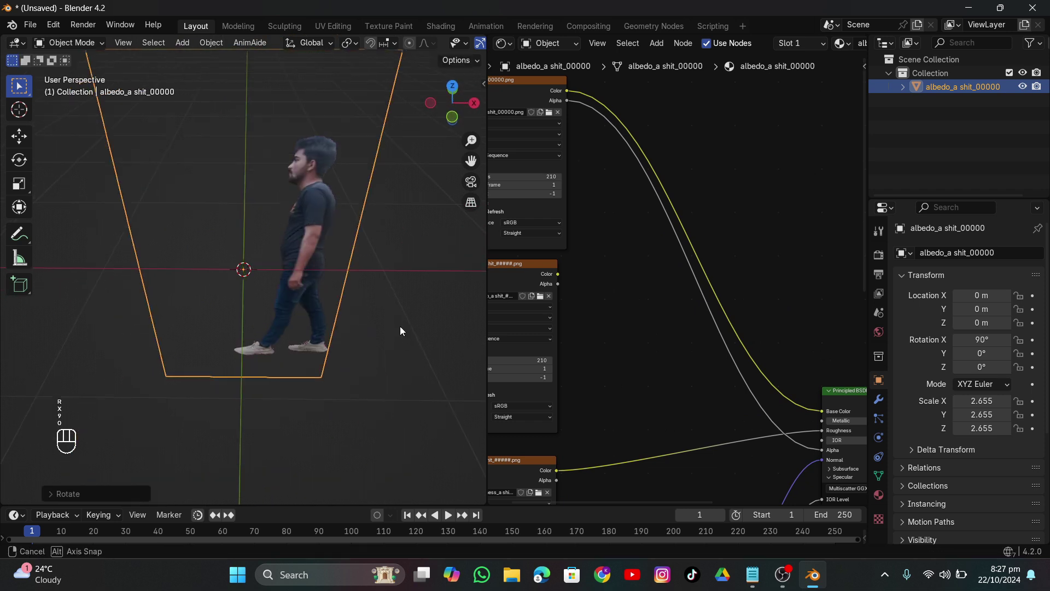
middle_drag(399, 326, 433, 191)
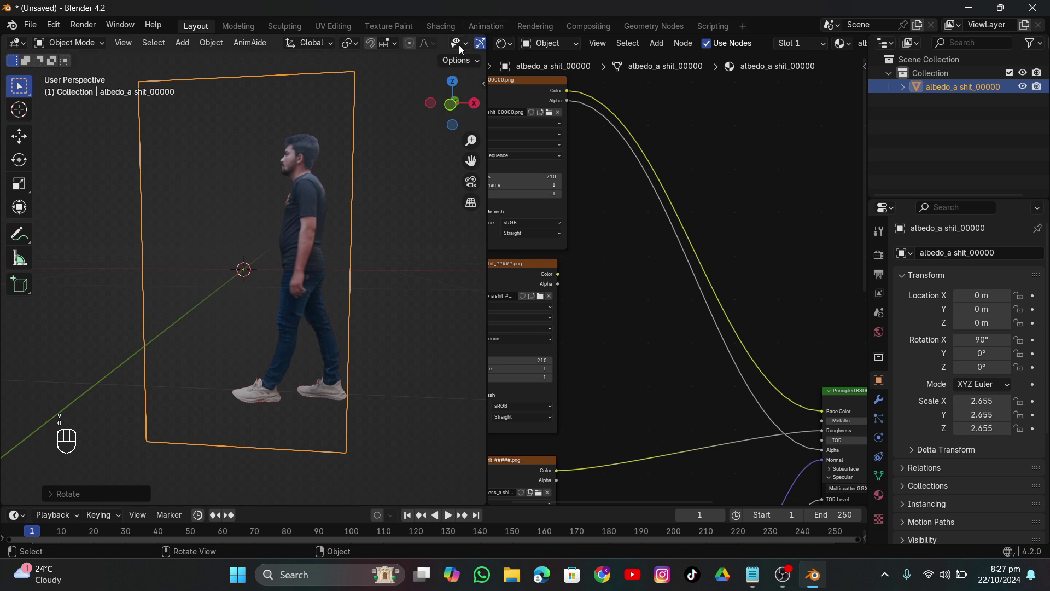
Hide the viewport overlays, enlarge the timeline and play the animation from frame 1 to about frame 41
scroll(454, 45, down, 5)
click(376, 43)
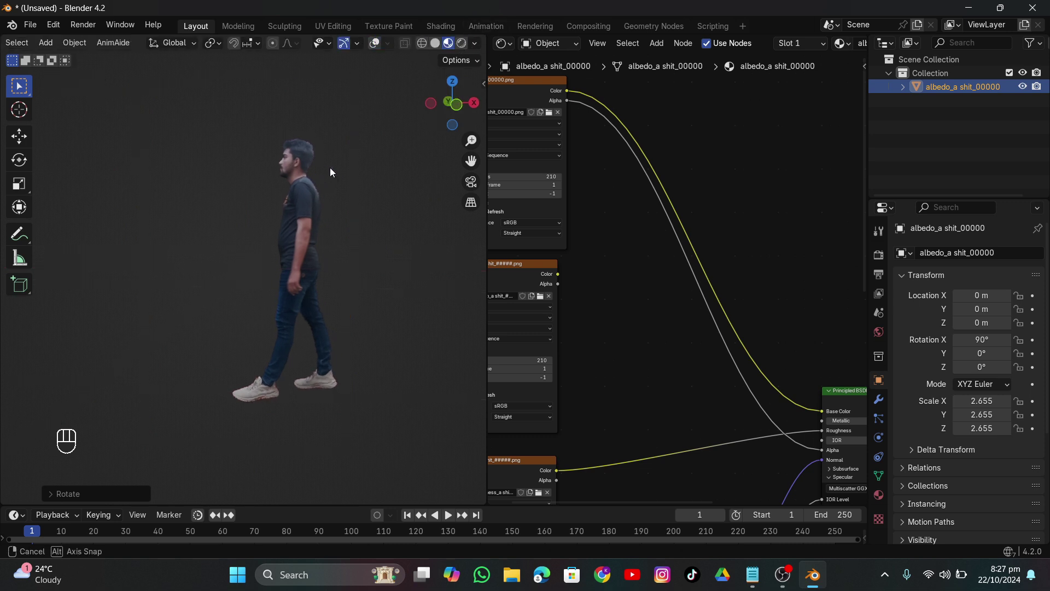
drag(295, 503, 299, 456)
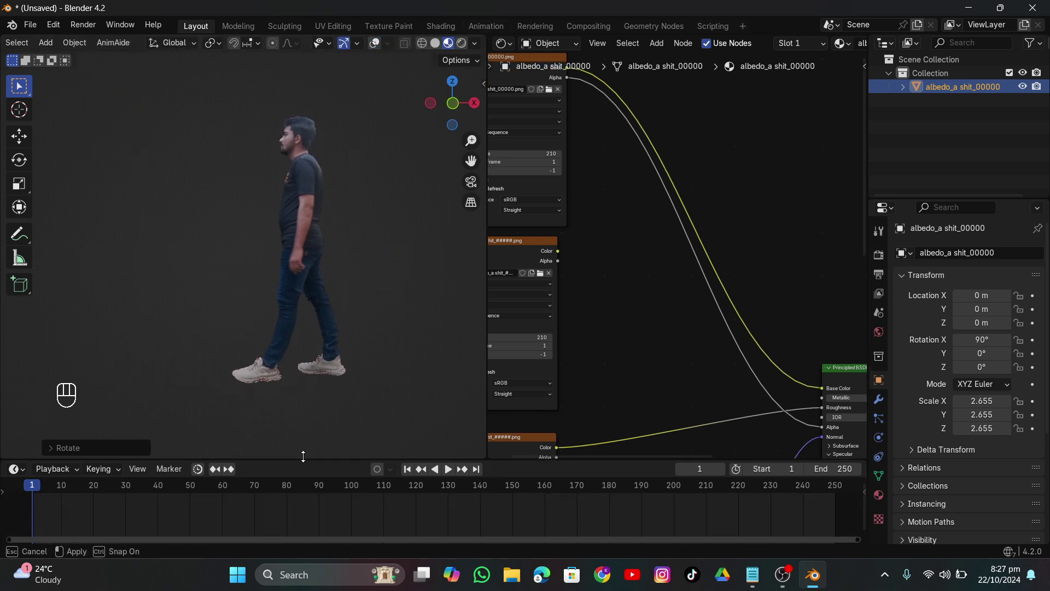
key(space)
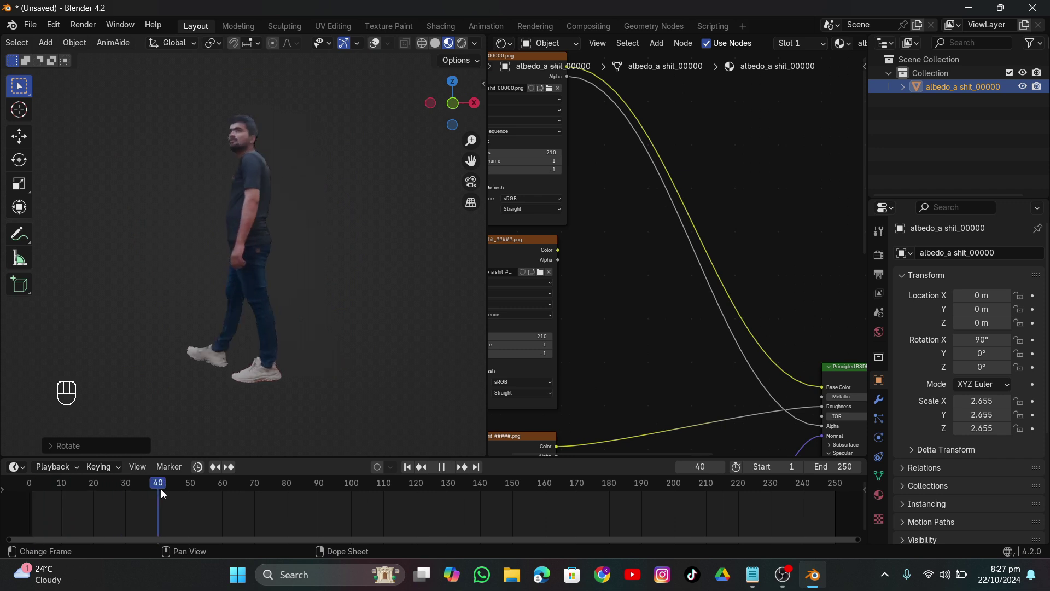
key(space)
Switch the viewport to rendered shading and set the World background colour to black
click(879, 255)
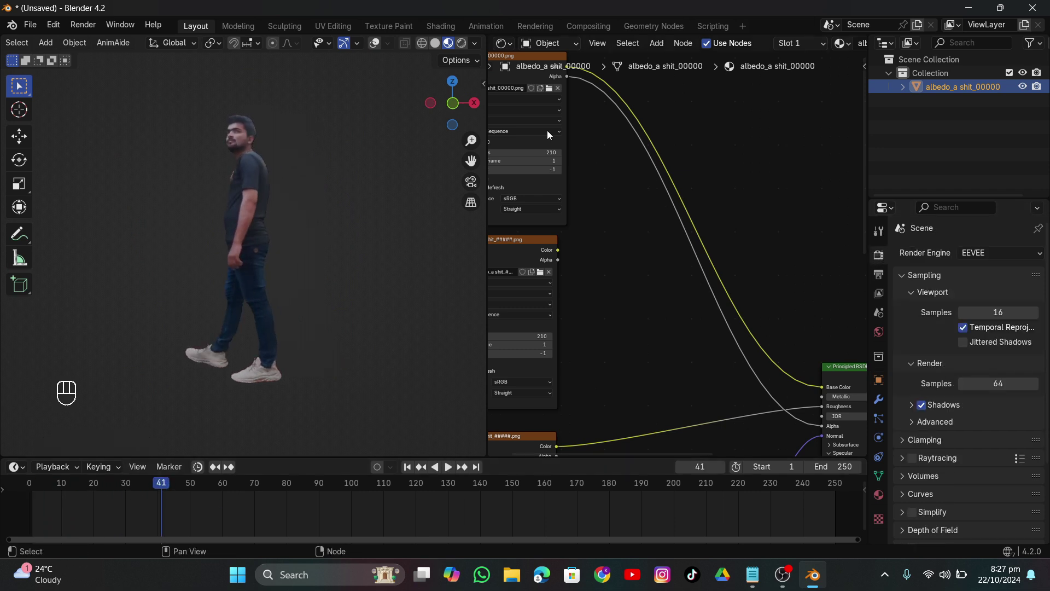
click(462, 43)
middle_drag(361, 156, 340, 182)
click(879, 331)
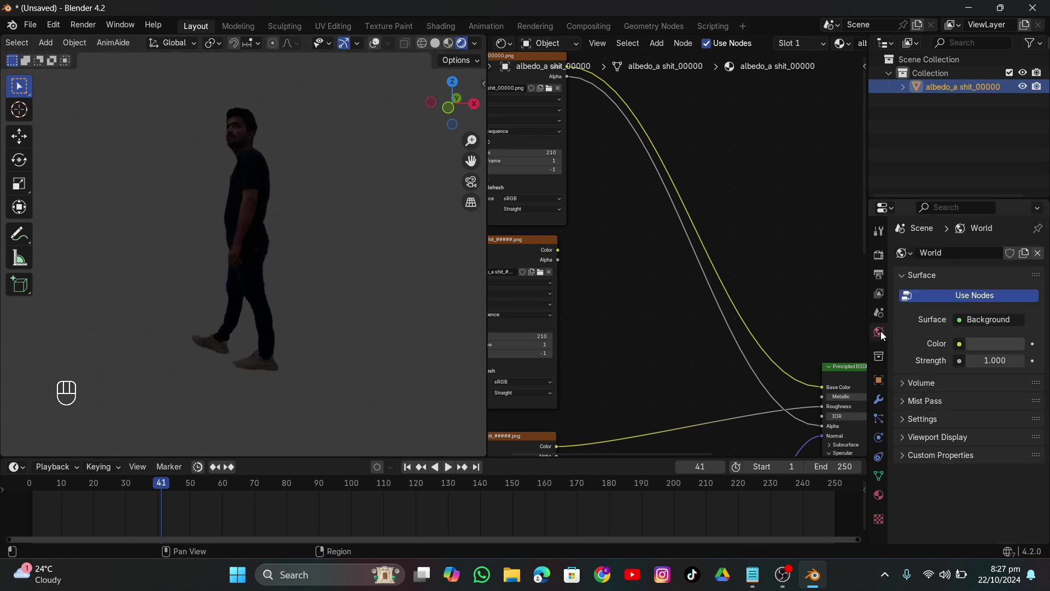
click(996, 340)
drag(1015, 225, 1014, 248)
Show the overlays, add an area light and move it up in front of the man's head
click(374, 43)
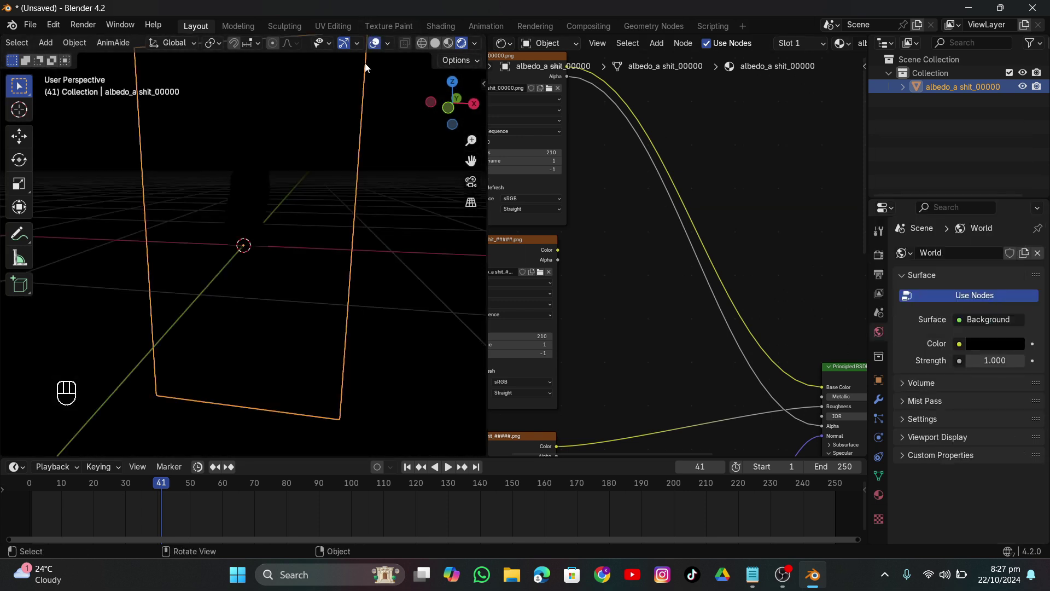
key(shift+a)
mouse_move(268, 353)
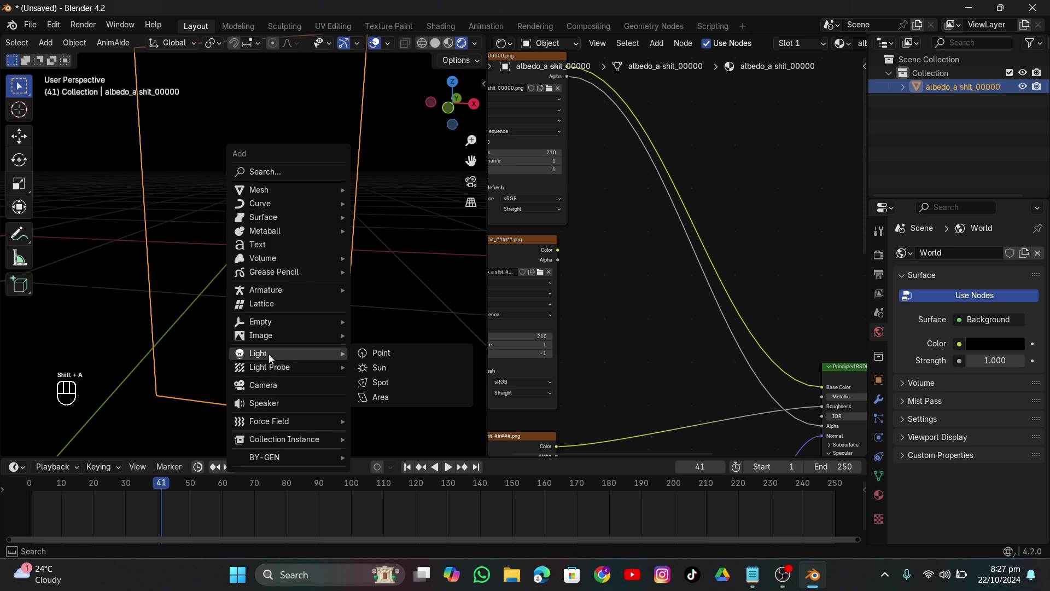
click(385, 398)
key(g)
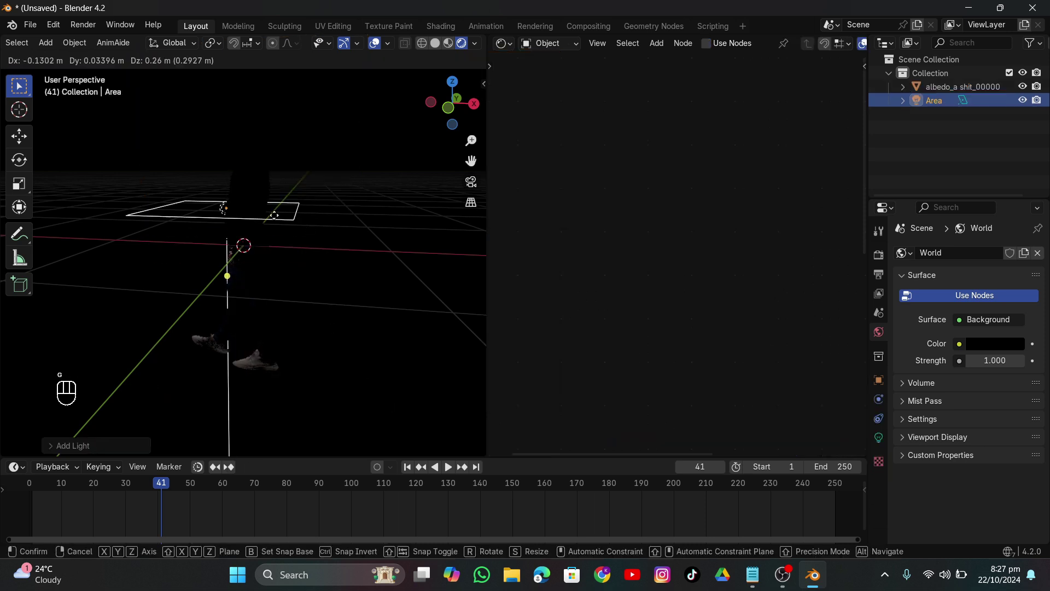
click(342, 250)
Rotate the area light by about -29° to aim it down at the man and hide the overlays
key(r)
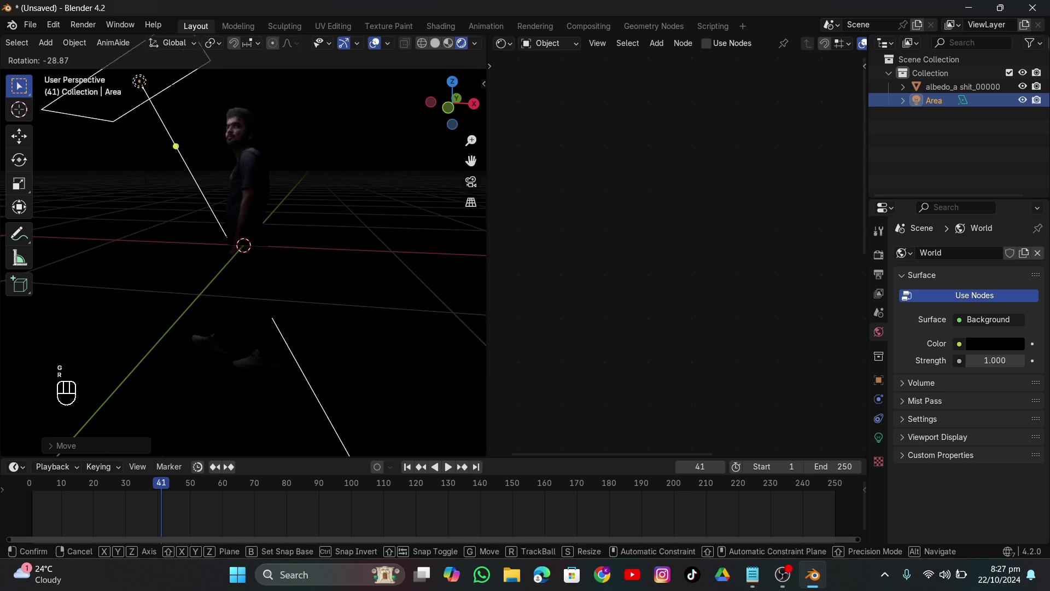
click(349, 54)
click(375, 44)
mouse_move(319, 140)
middle_down()
mouse_move(379, 155)
mouse_move(337, 146)
middle_up()
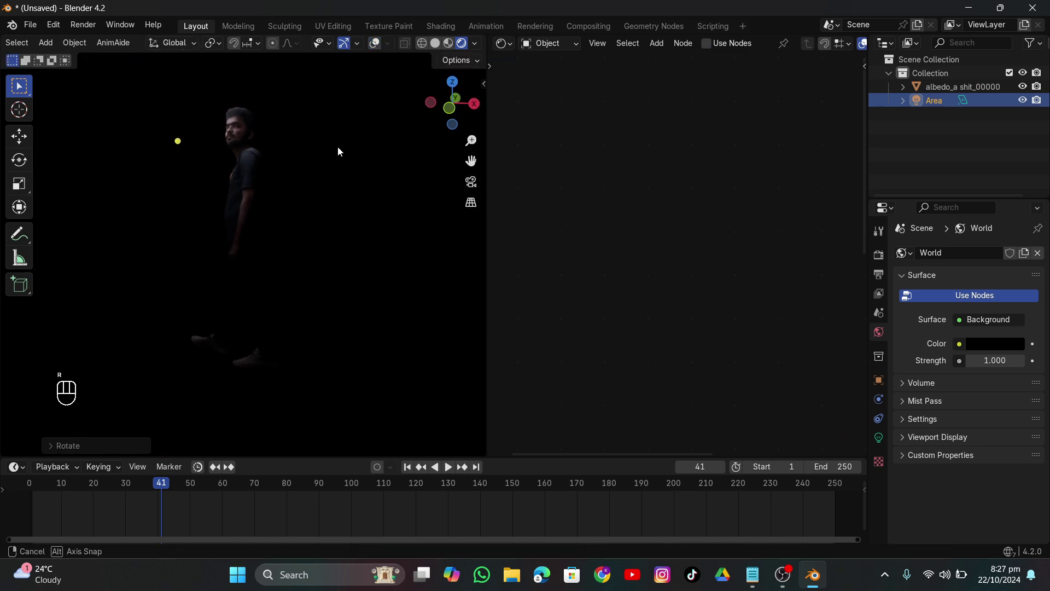
Switch to solid shading with overlays shown and add a camera to the scene
click(434, 43)
key(KP_Decimal)
click(377, 44)
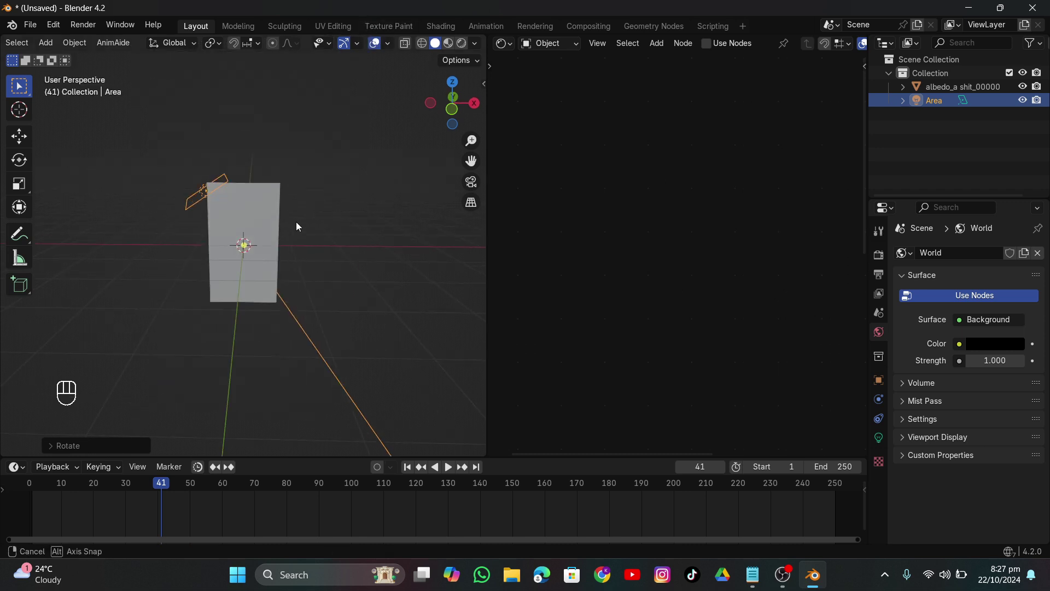
middle_drag(297, 222, 309, 223)
key(shift+a)
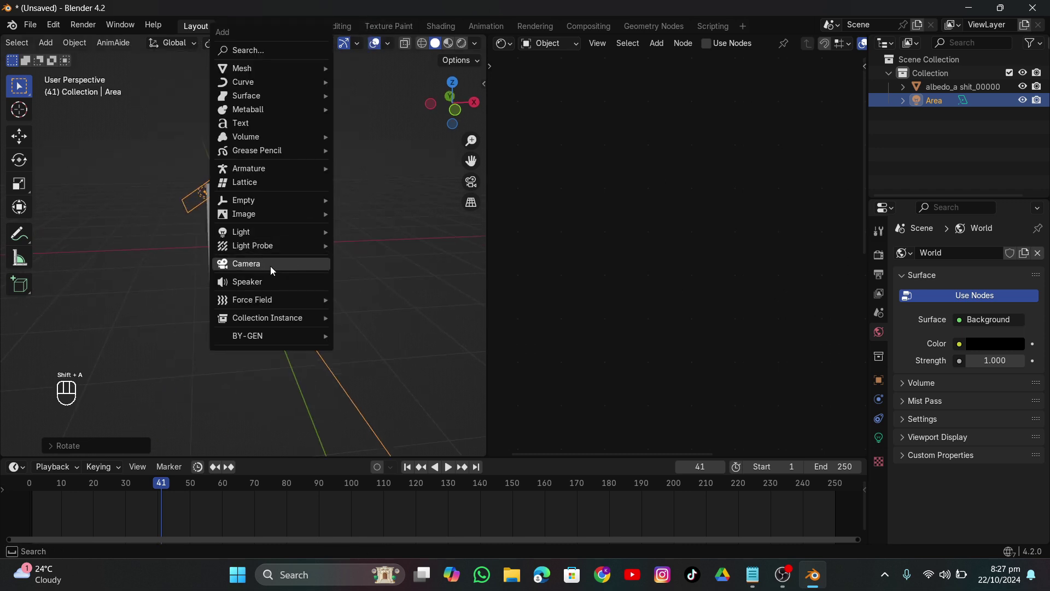
click(271, 265)
Look through the camera, lock it to the view and pull it back to frame the whole plane
click(471, 181)
click(462, 203)
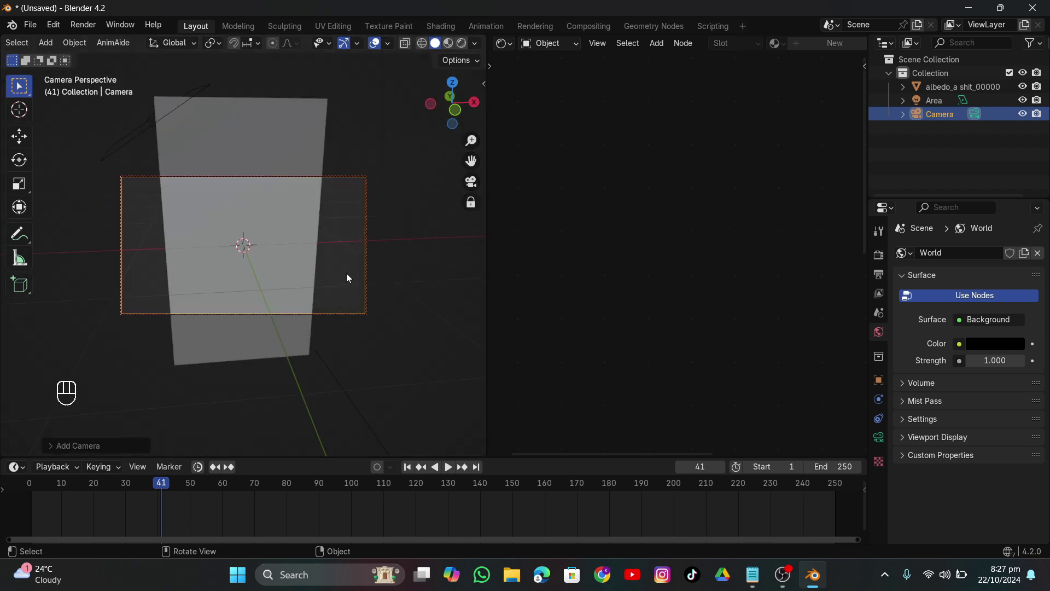
scroll(346, 274, down, 4)
drag(470, 160, 474, 178)
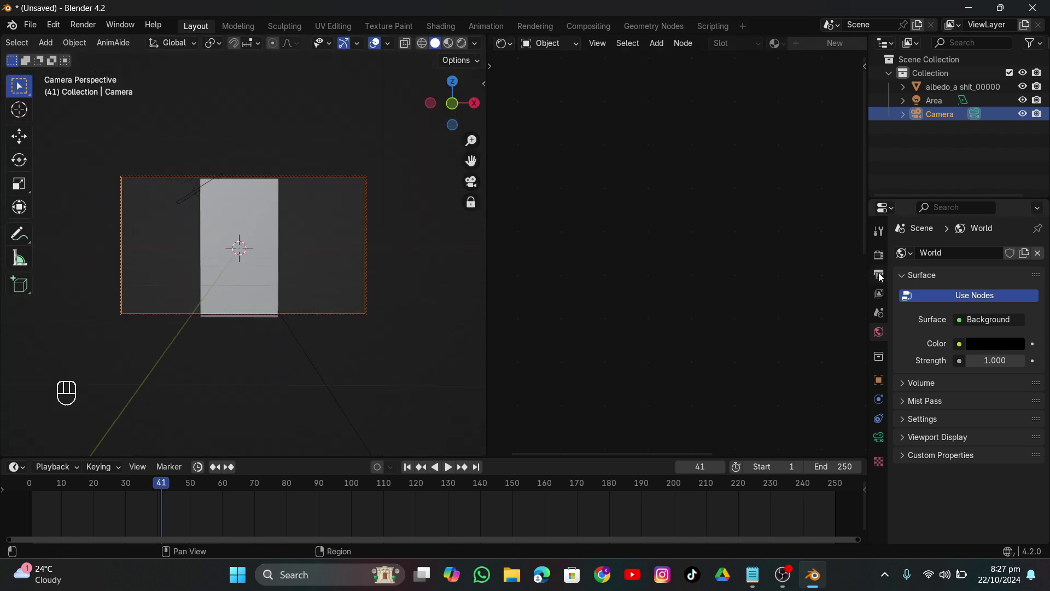
Set the output resolution to a vertical 1080 x 1920 px
click(879, 275)
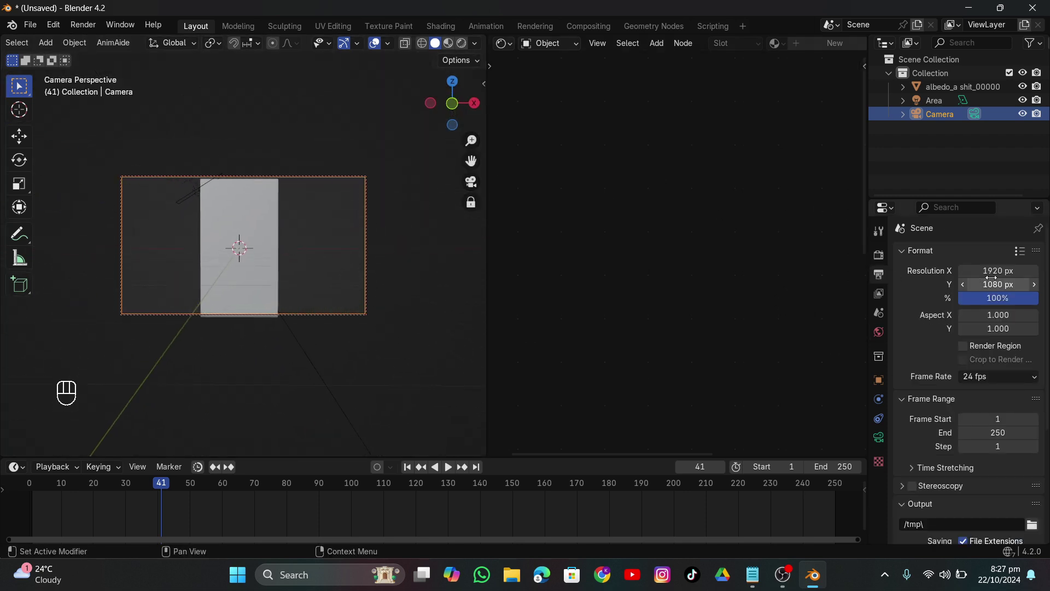
click(996, 271)
text(1080)
key(Return)
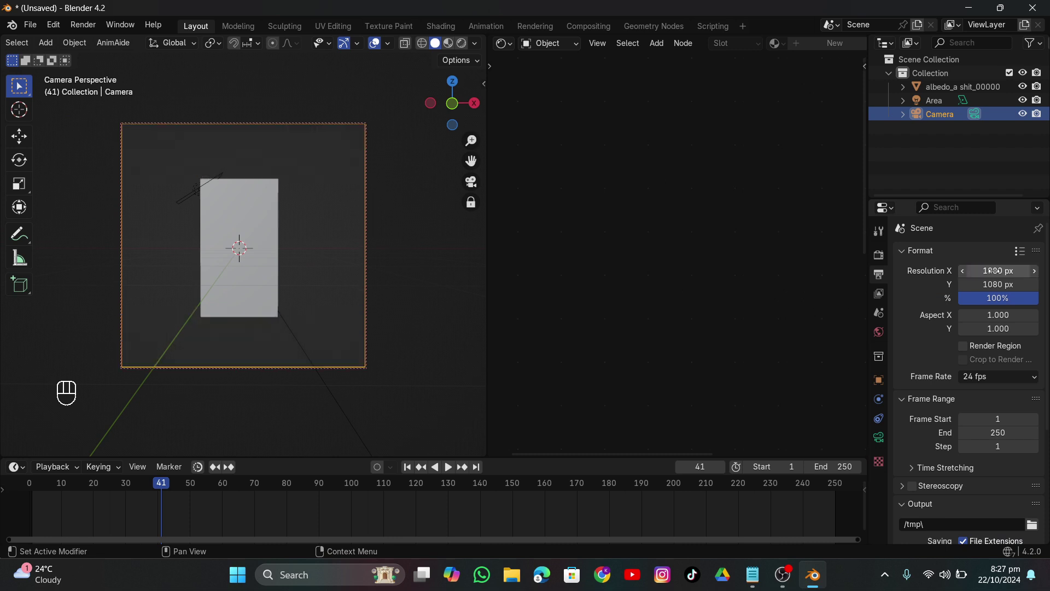
click(994, 283)
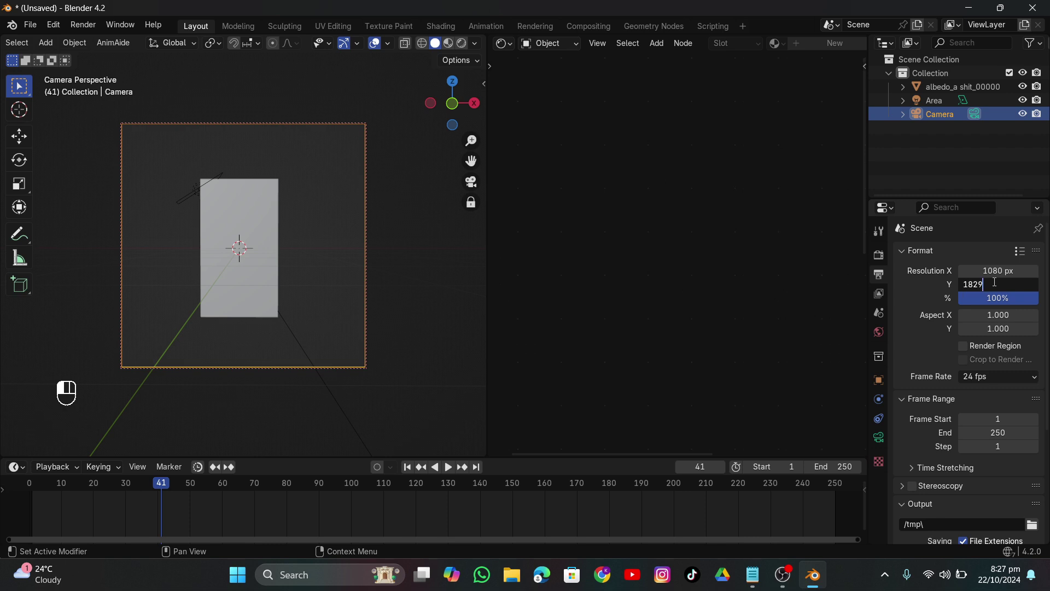
text(1829)
key(Return)
click(995, 282)
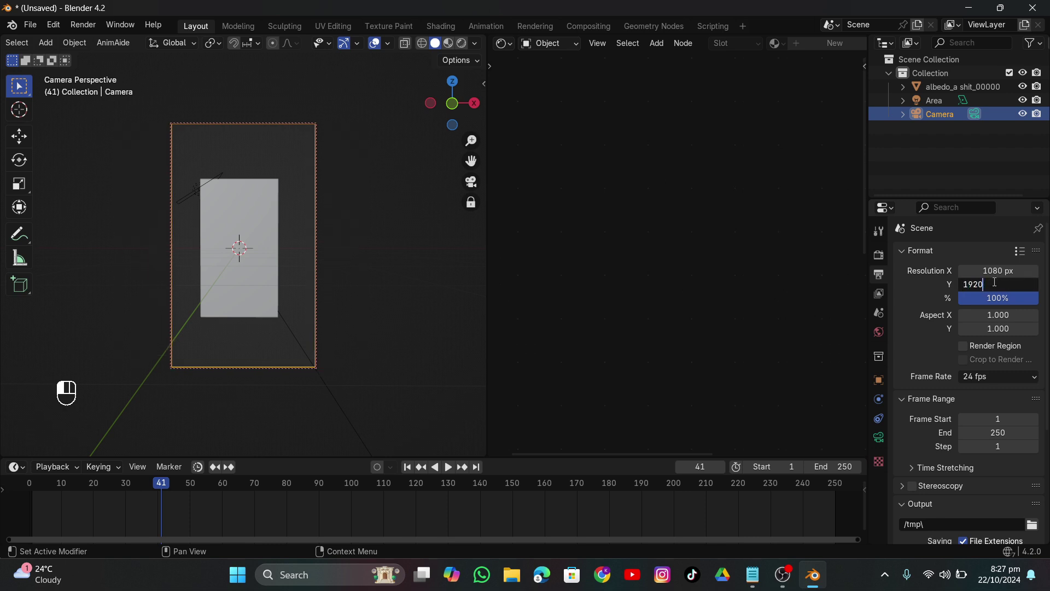
key(Return)
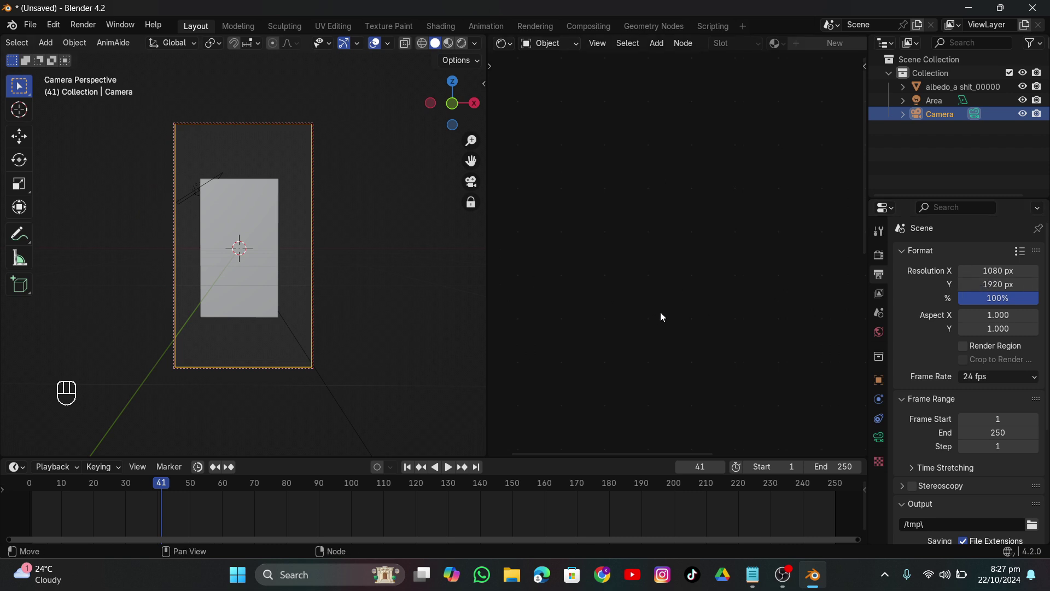
Fit the camera frame closely around the plane and unlock the camera from the view
scroll(234, 212, up, 4)
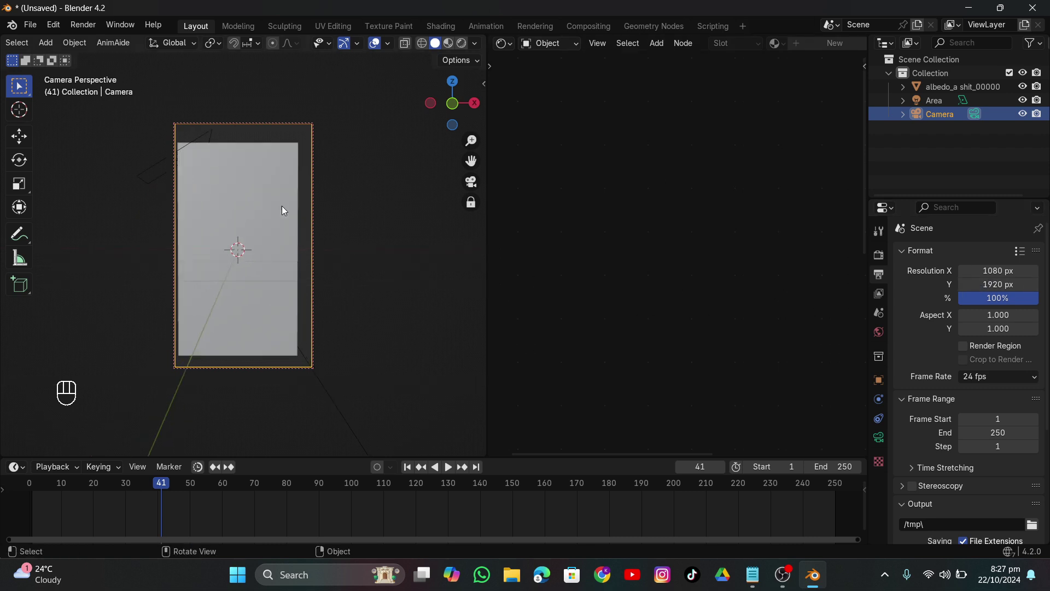
drag(475, 163, 437, 169)
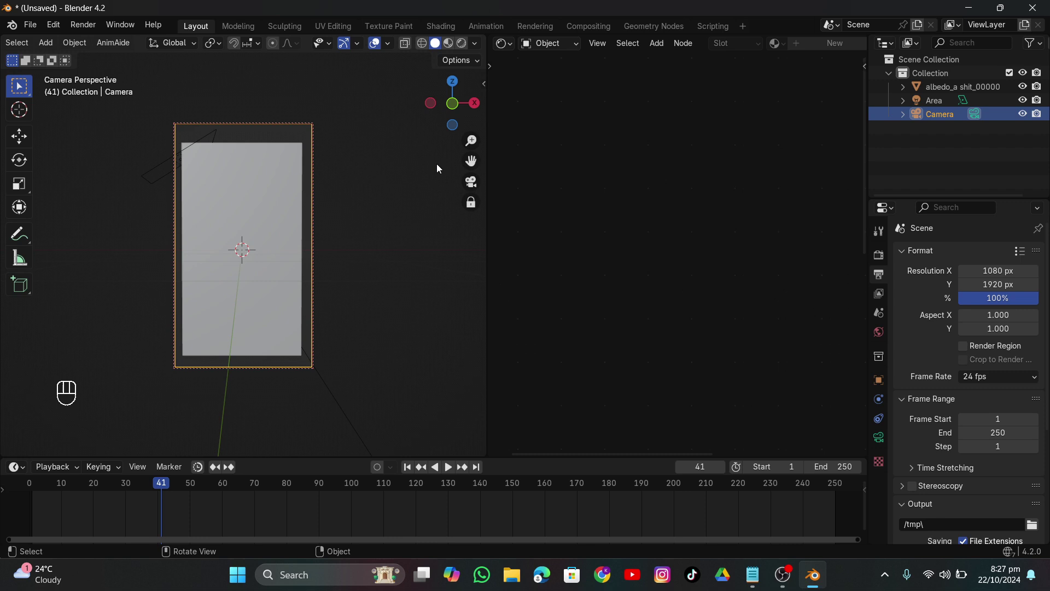
click(471, 202)
scroll(300, 184, up, 1)
Switch to rendered shading, select the Area light, hide the overlays and show its light settings
click(461, 43)
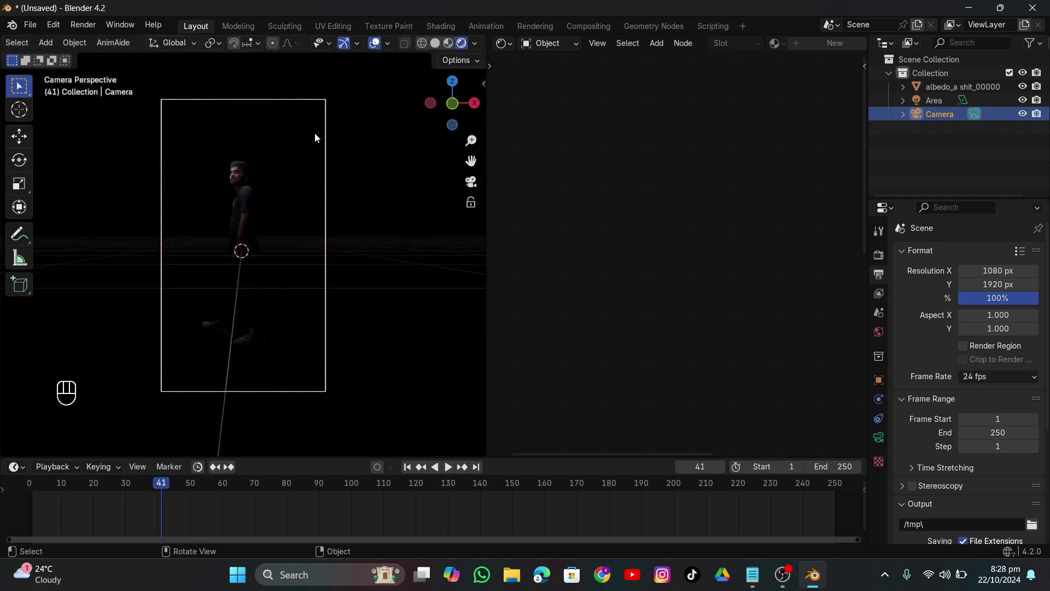
scroll(267, 183, up, 2)
click(934, 100)
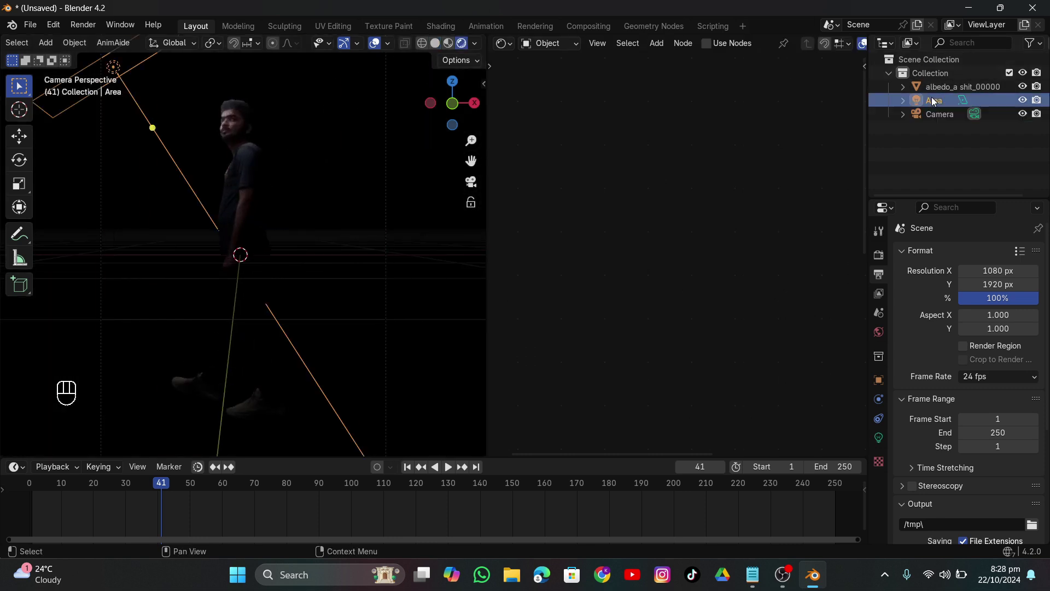
click(376, 43)
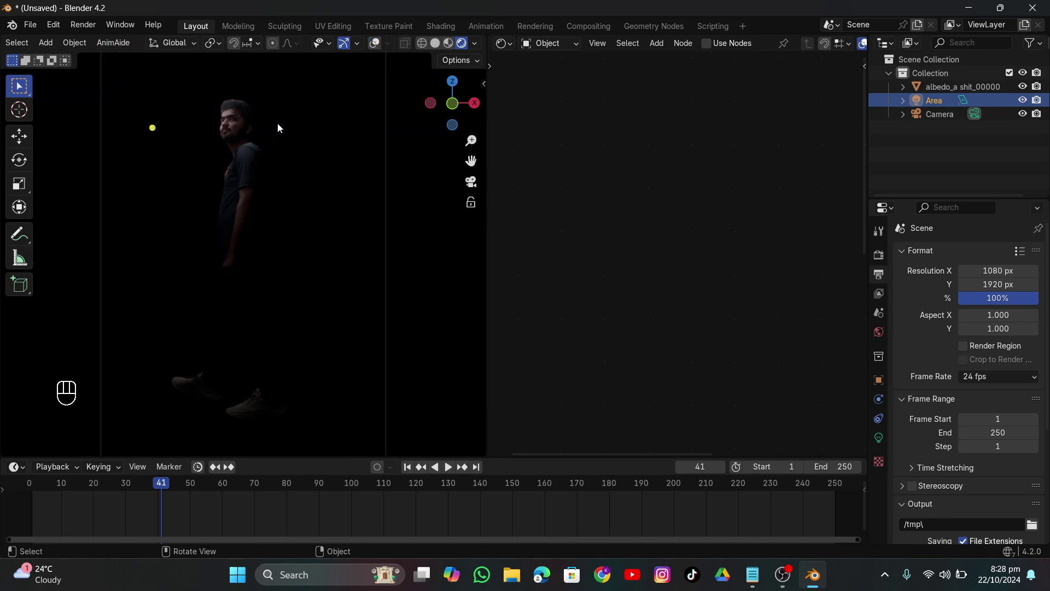
click(878, 437)
click(985, 332)
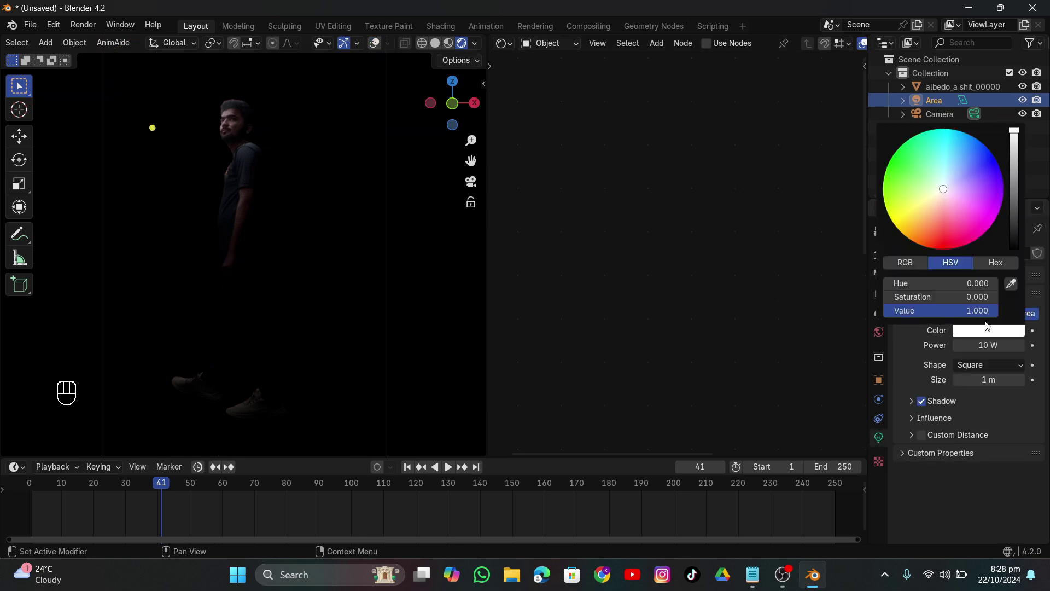
click(961, 223)
drag(961, 224, 944, 191)
Duplicate the area light, place the copy behind the man's back and rotate it to face him
key(shift+d)
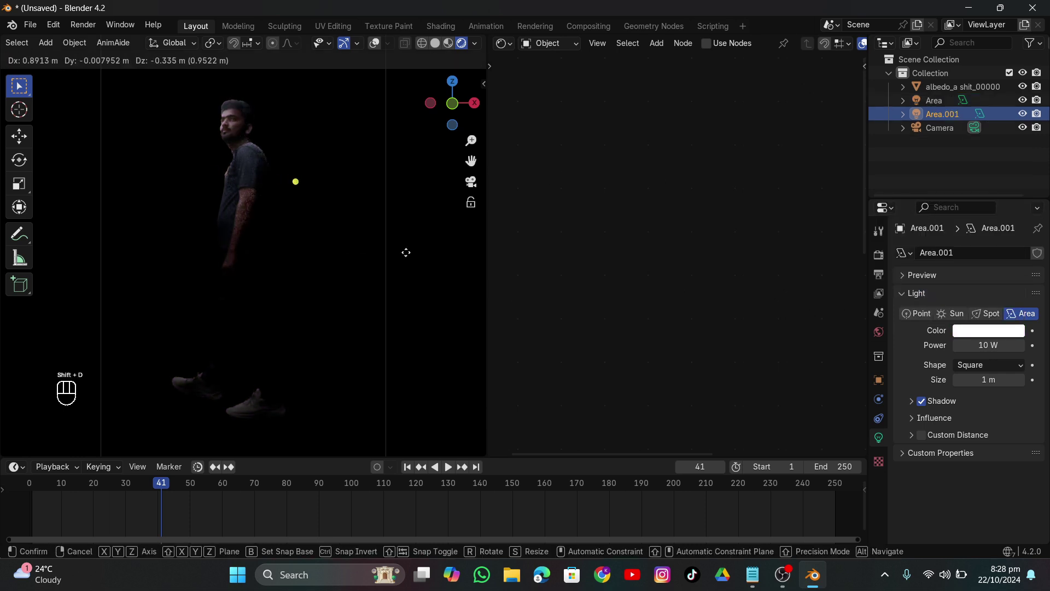
click(457, 232)
key(r)
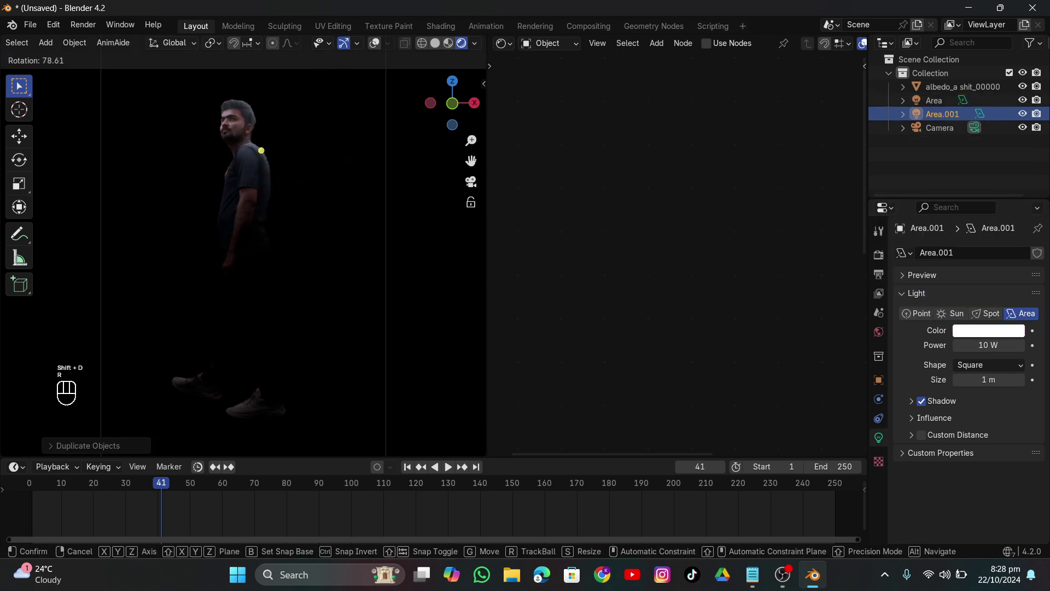
click(383, 137)
Show the overlays, rotate the duplicated area light by about 19° more and move it farther behind the man
click(375, 43)
key(r)
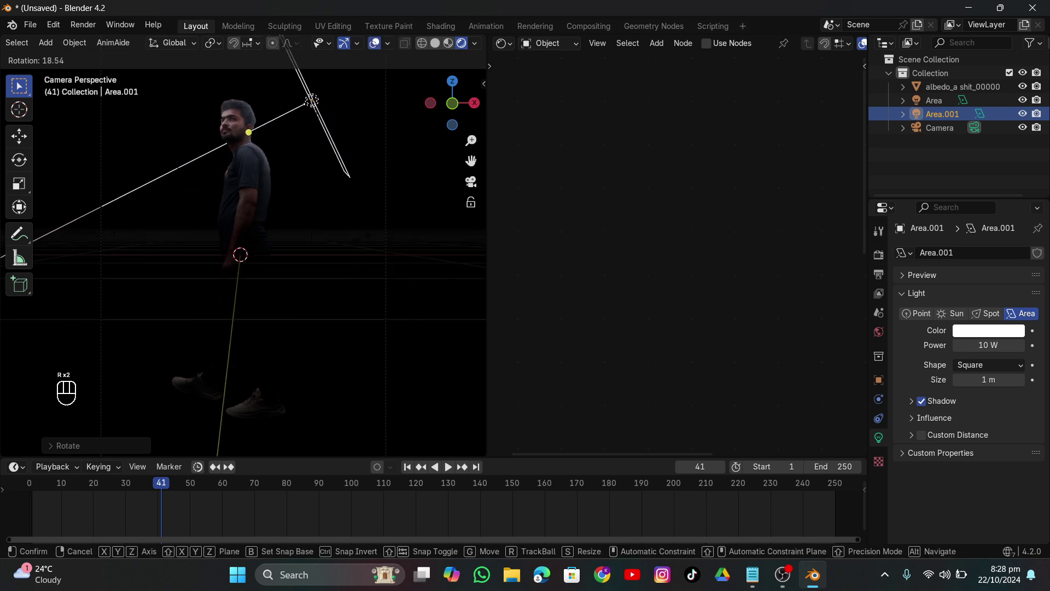
click(366, 237)
key(g)
click(429, 282)
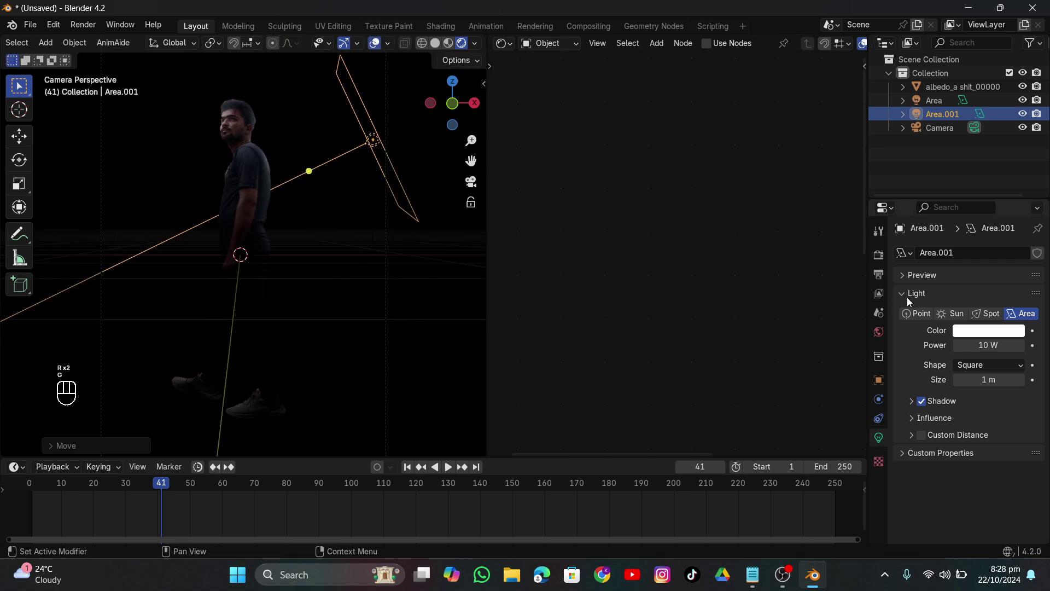
Set the duplicated light's colour to light blue with hue 0.572, saturation 0.838 and value 1.000, and hide the overlays
click(975, 329)
click(955, 161)
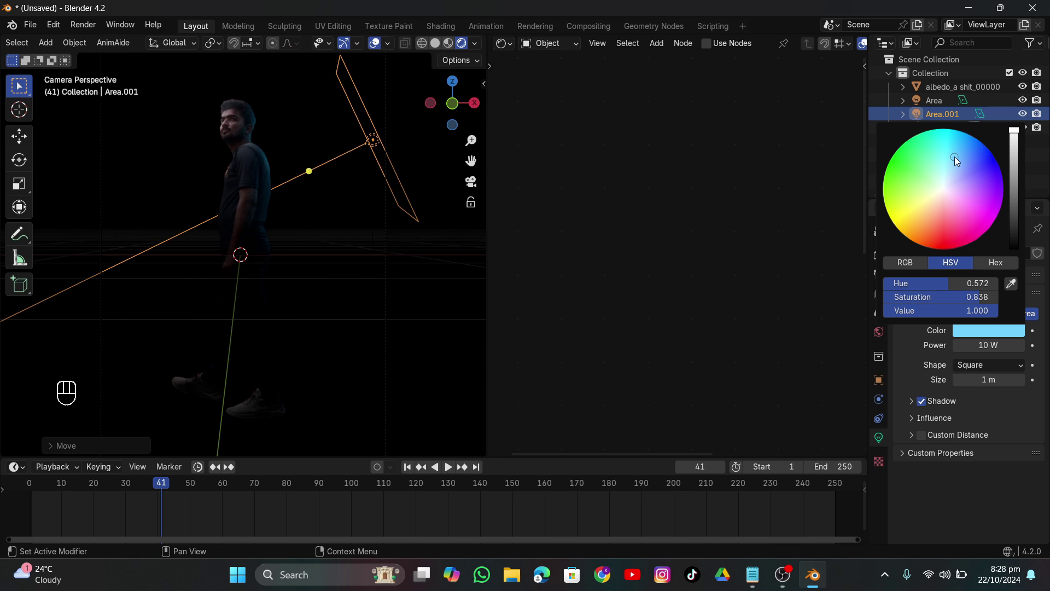
click(376, 44)
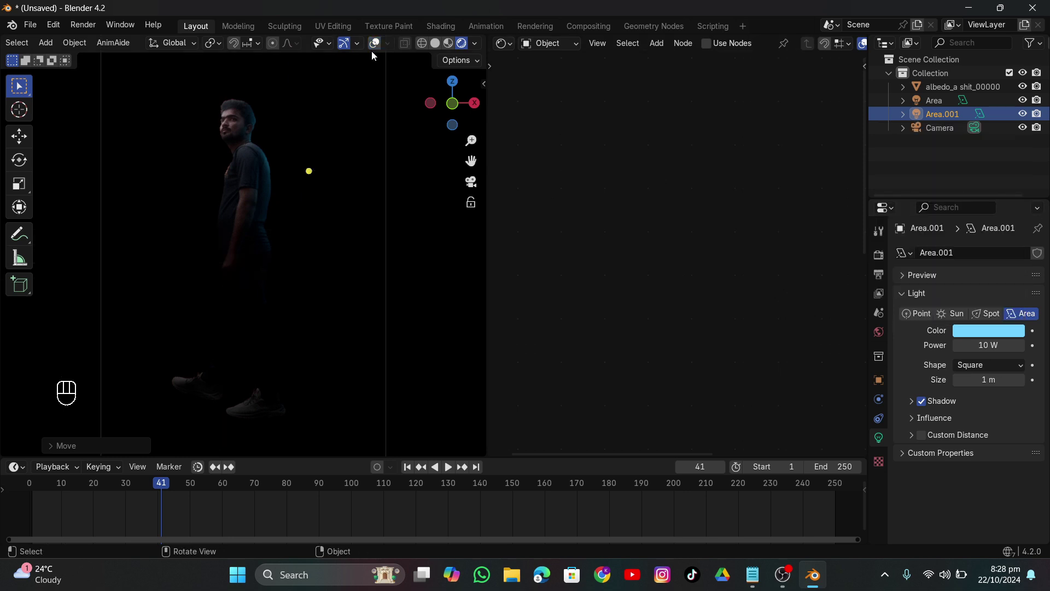
Duplicate the blue light to behind the man's lower legs and colour the copy yellow with hue 0.102, saturation 1.000 and value 1.000
key(shift+d)
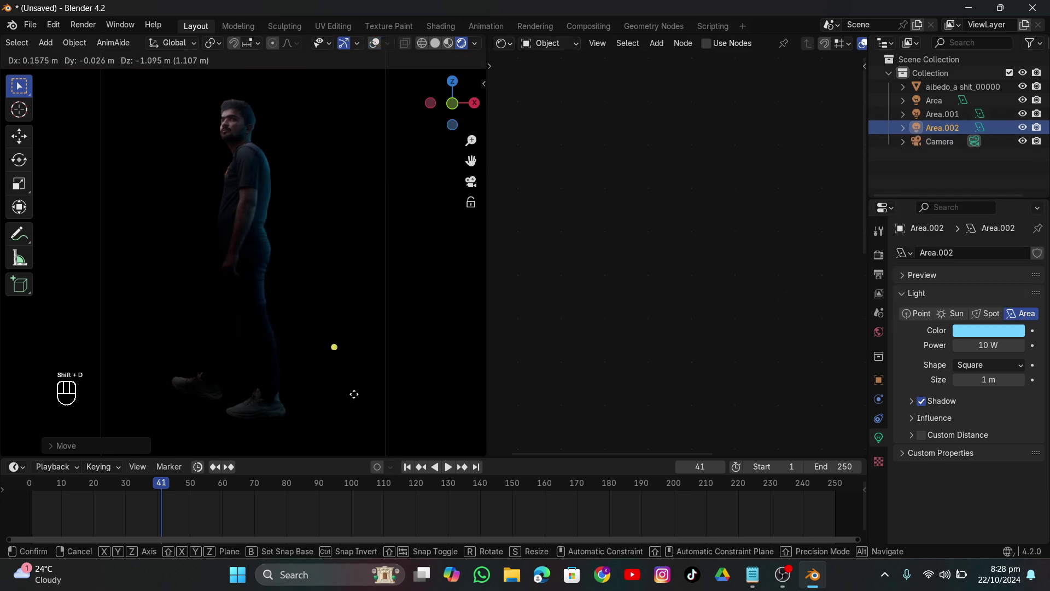
click(383, 406)
click(988, 330)
click(914, 241)
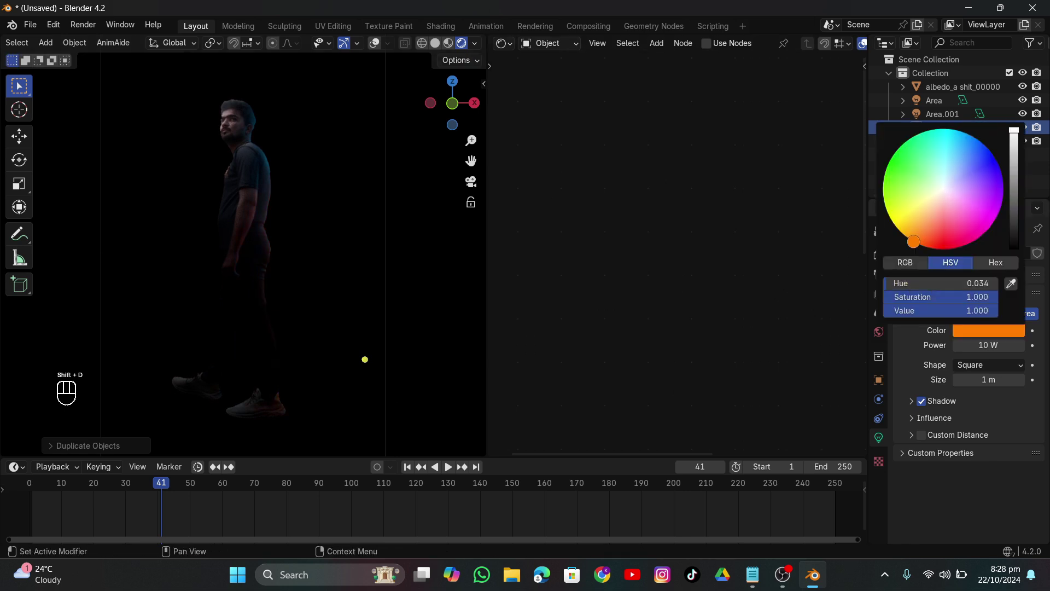
drag(913, 241, 899, 233)
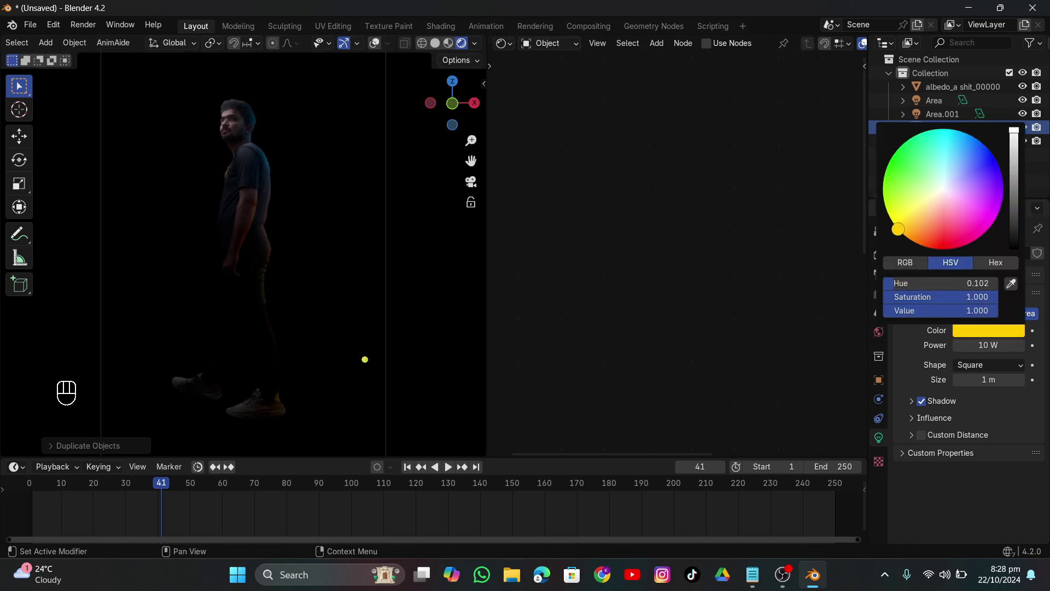
Show the overlays, move the yellow light along the Y axis toward the camera, and hide the overlays and gizmos
click(373, 45)
key(g)
key(y)
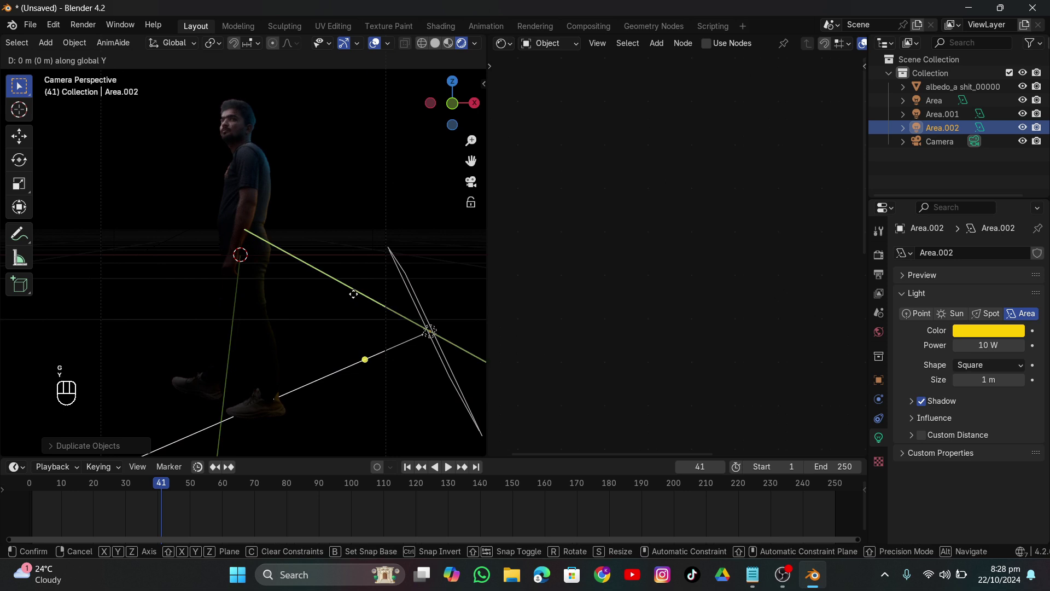
click(350, 215)
click(373, 45)
click(357, 44)
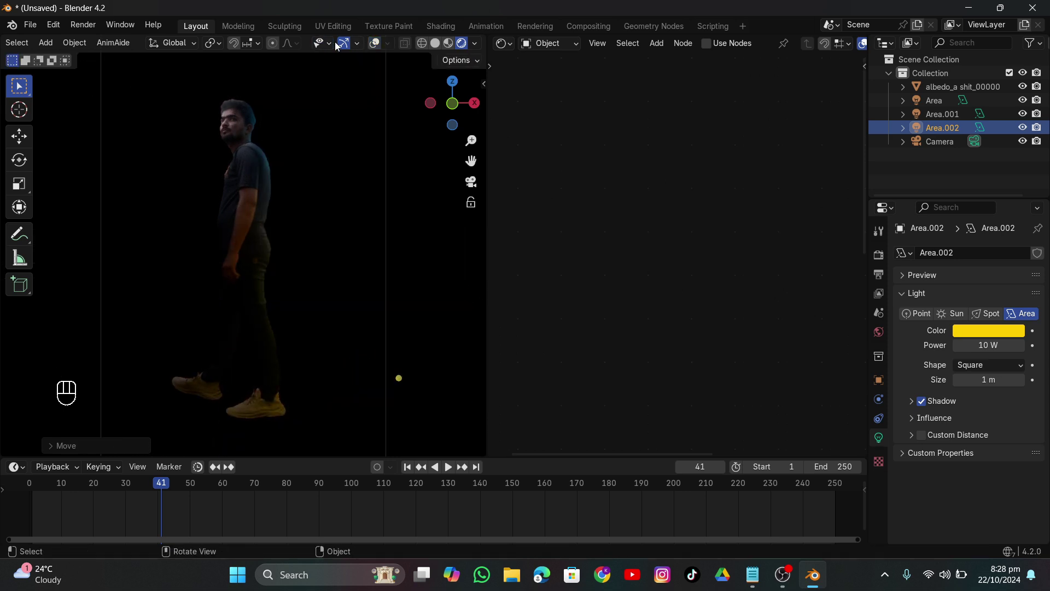
click(344, 44)
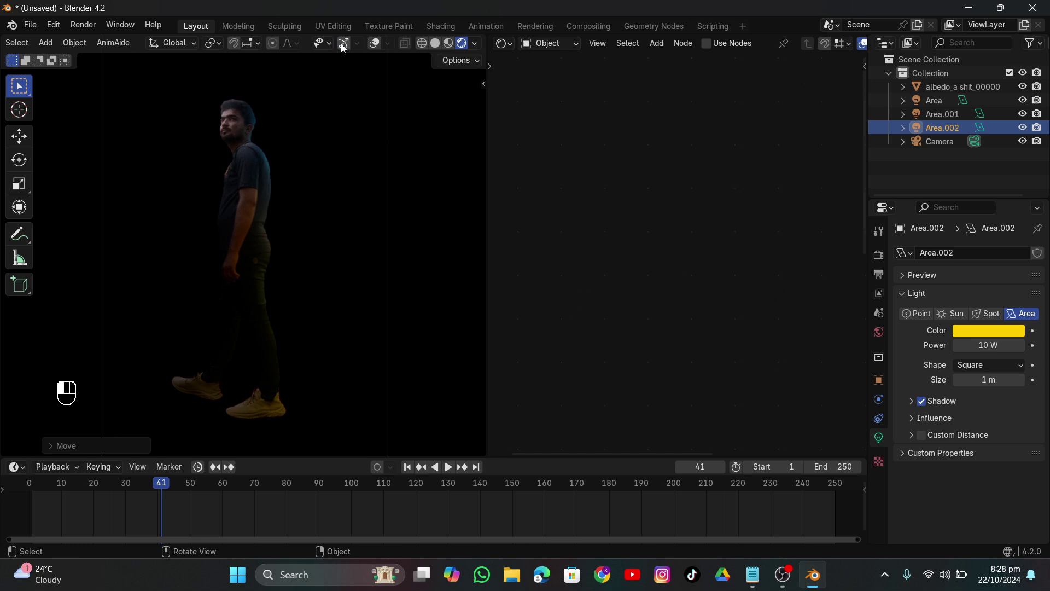
Turn on the transparent film background in the render settings
click(879, 331)
click(879, 255)
scroll(920, 449, down, 6)
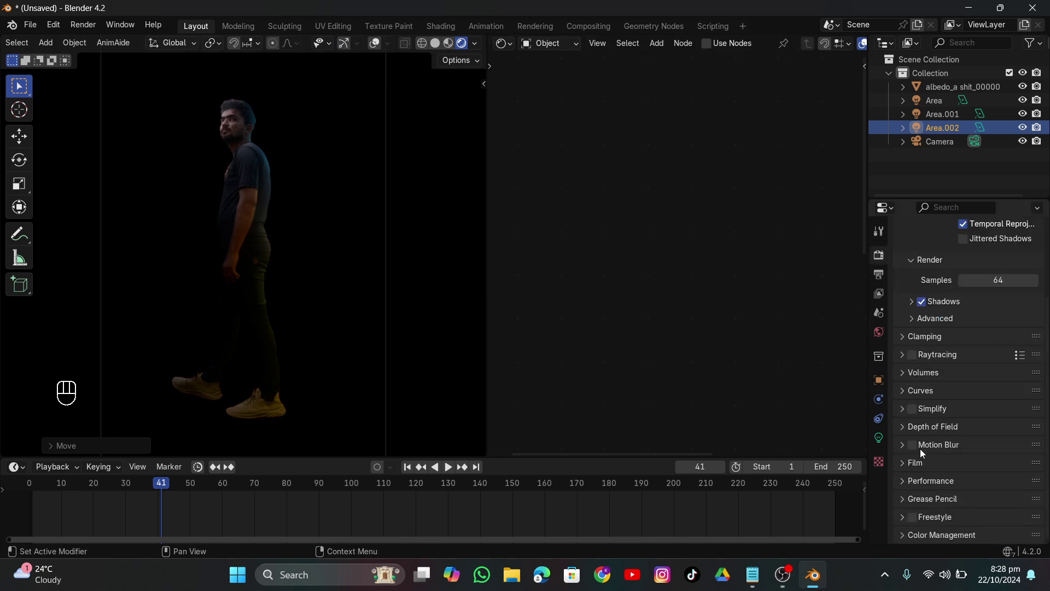
click(969, 444)
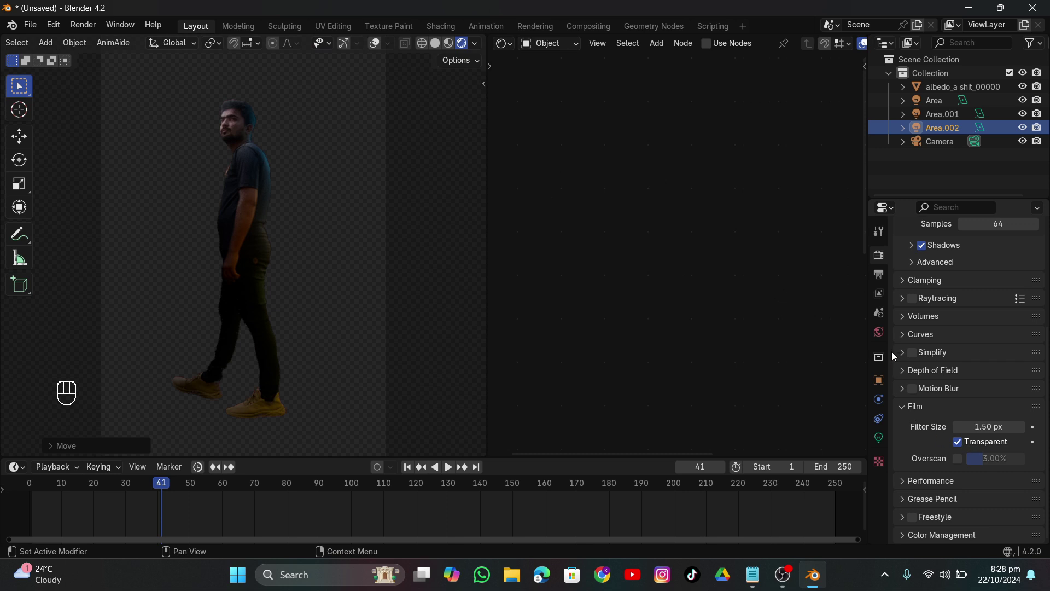
Brighten the world background colour to a dark grey with value 0.097
click(878, 330)
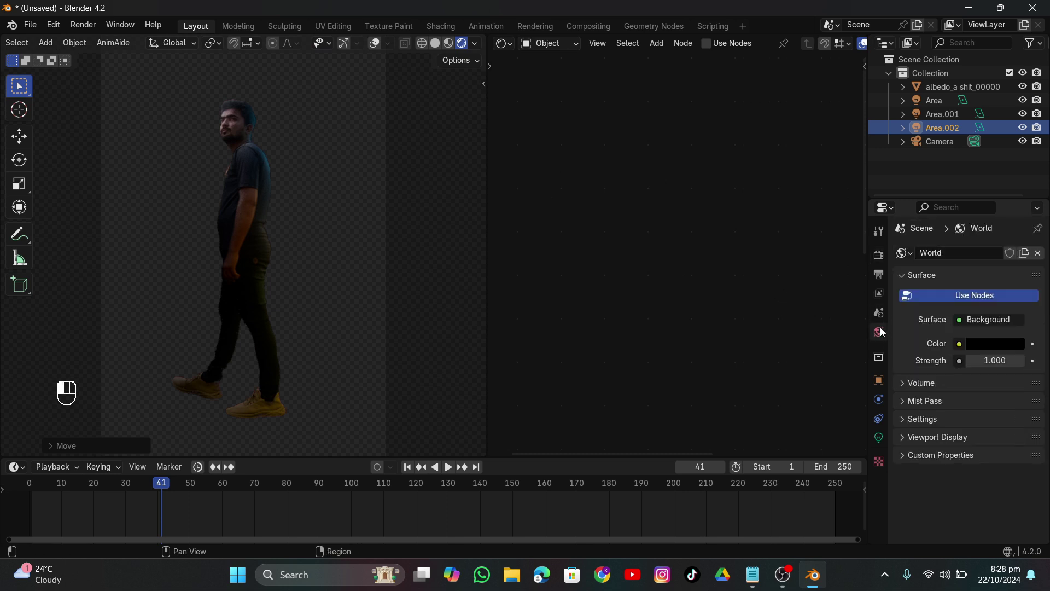
click(977, 342)
drag(963, 309, 985, 310)
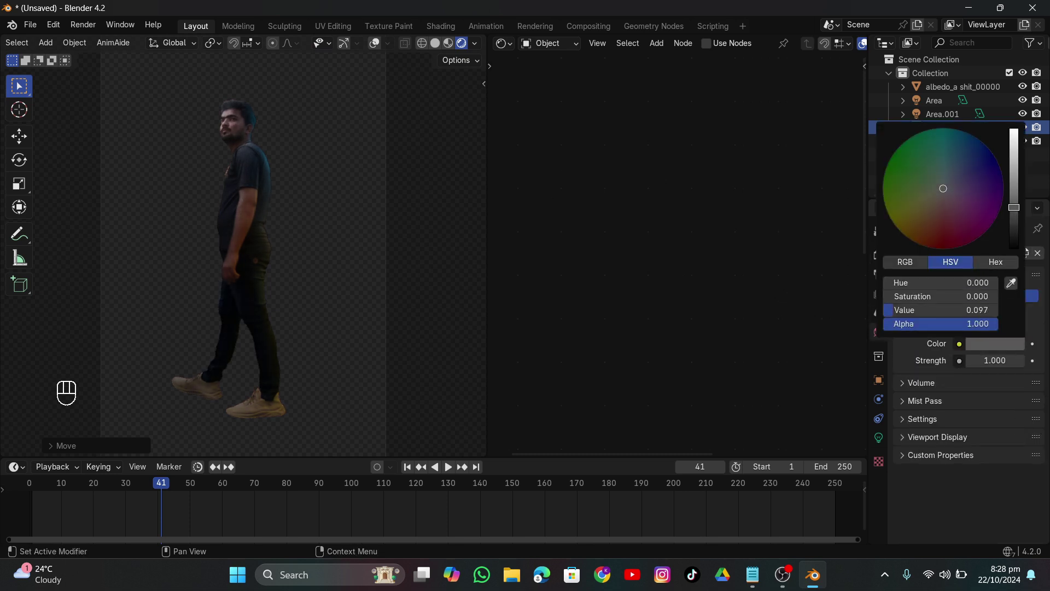
Turn off viewport temporal reprojection and play back the animation to check the lighting
click(415, 470)
key(space)
key(space)
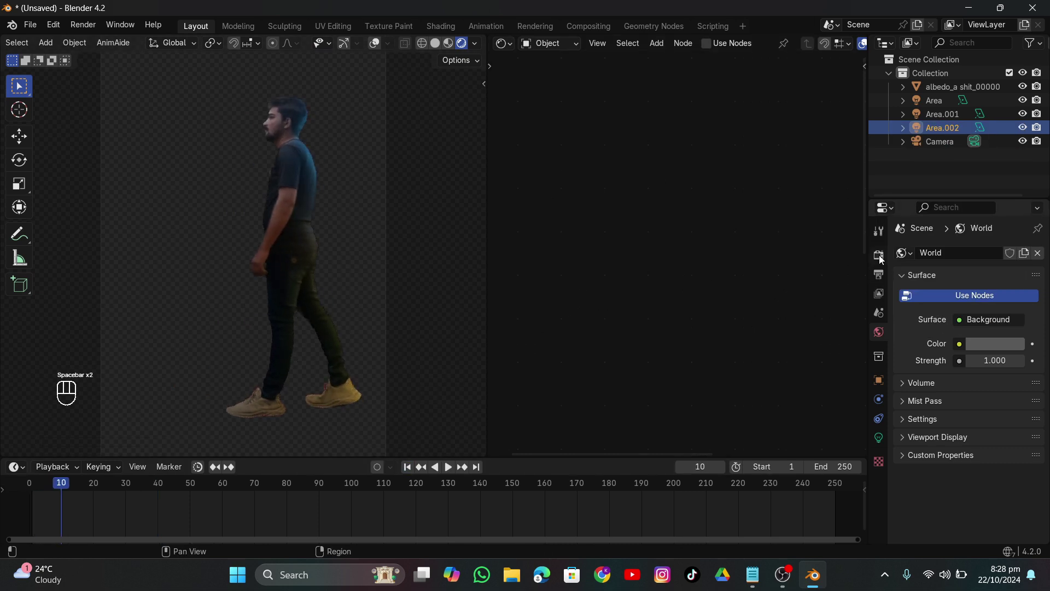
click(879, 255)
click(965, 327)
key(space)
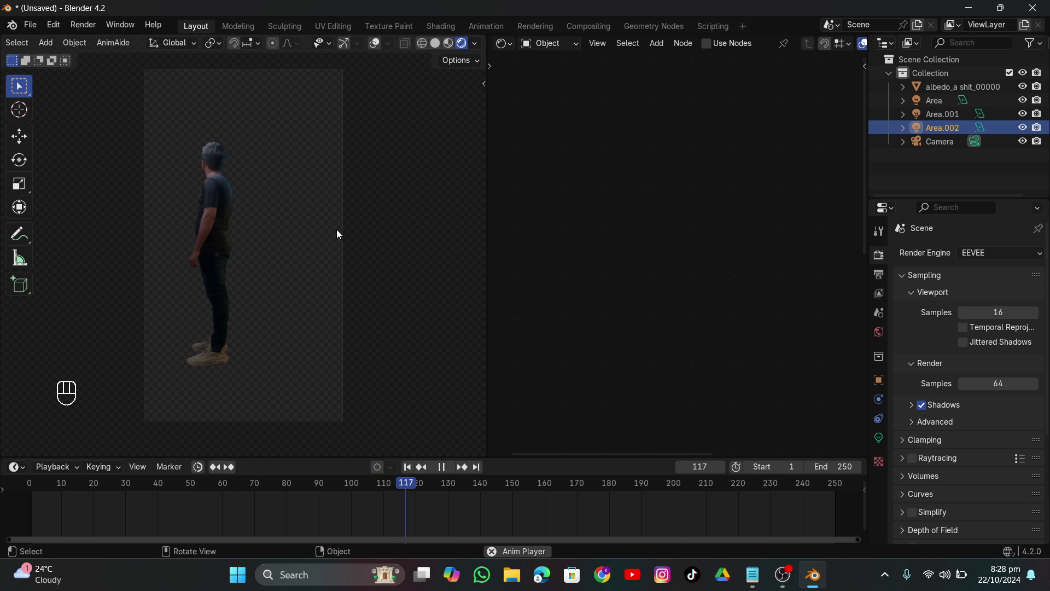
key(space)
Switch the render engine to Cycles on GPU Compute and enable viewport denoising
click(965, 252)
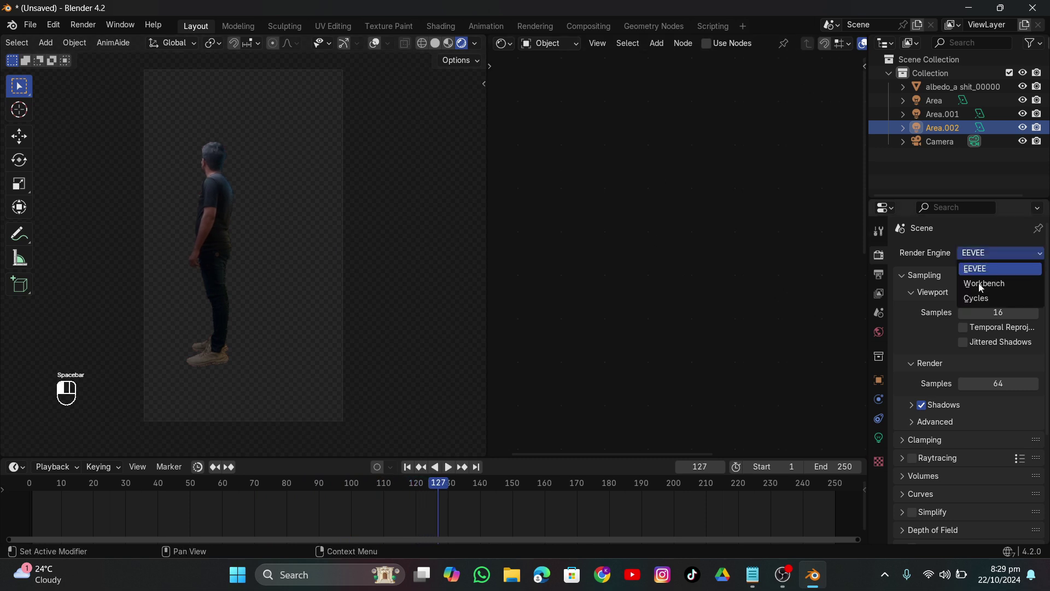
click(960, 300)
click(982, 286)
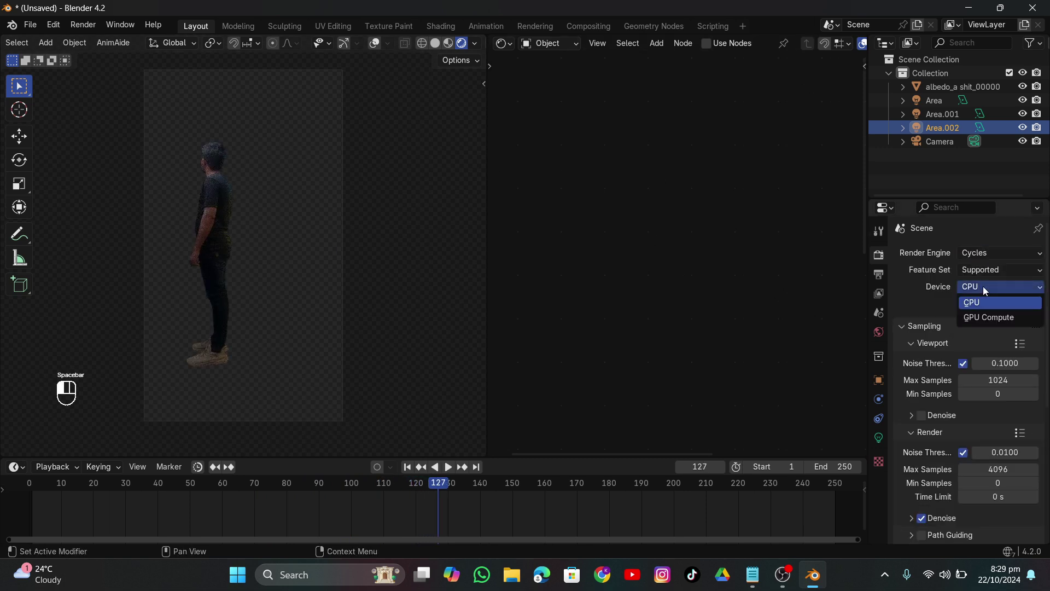
click(979, 318)
click(922, 398)
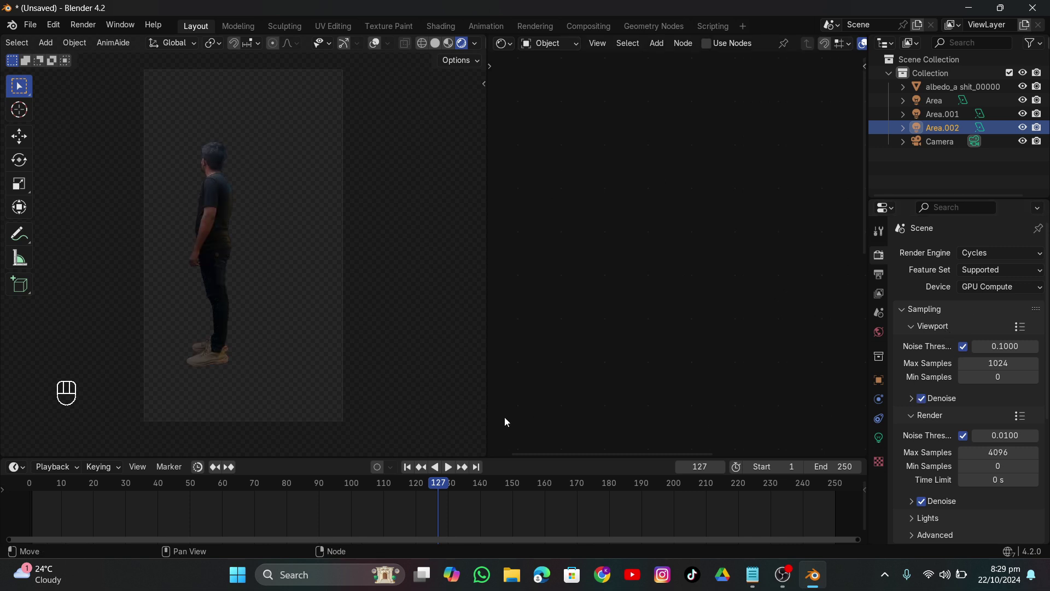
Go to frame 52 of the animation and show the viewport overlays
click(208, 486)
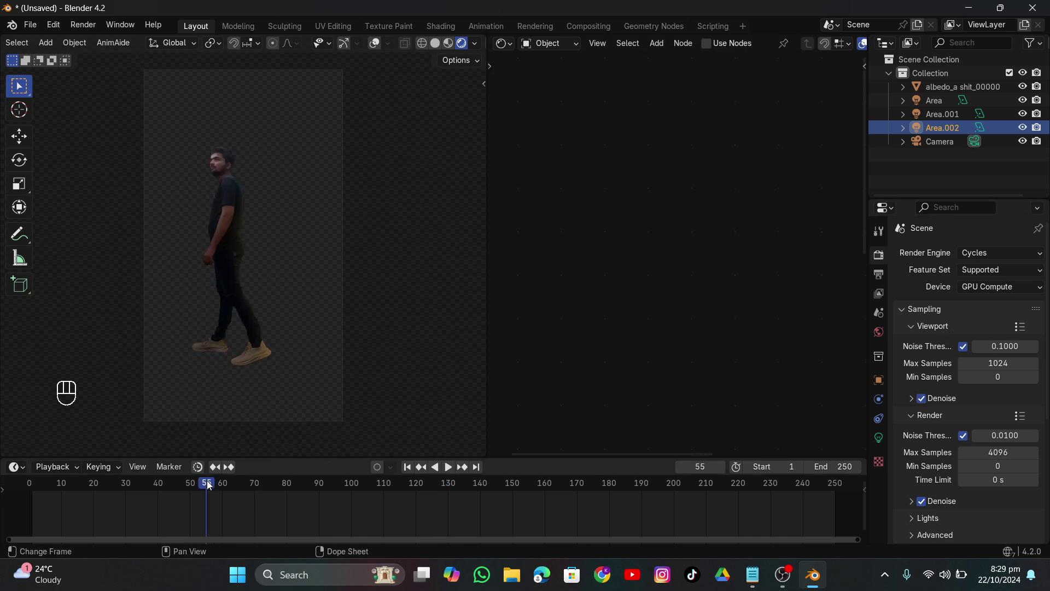
drag(207, 480, 198, 480)
click(376, 43)
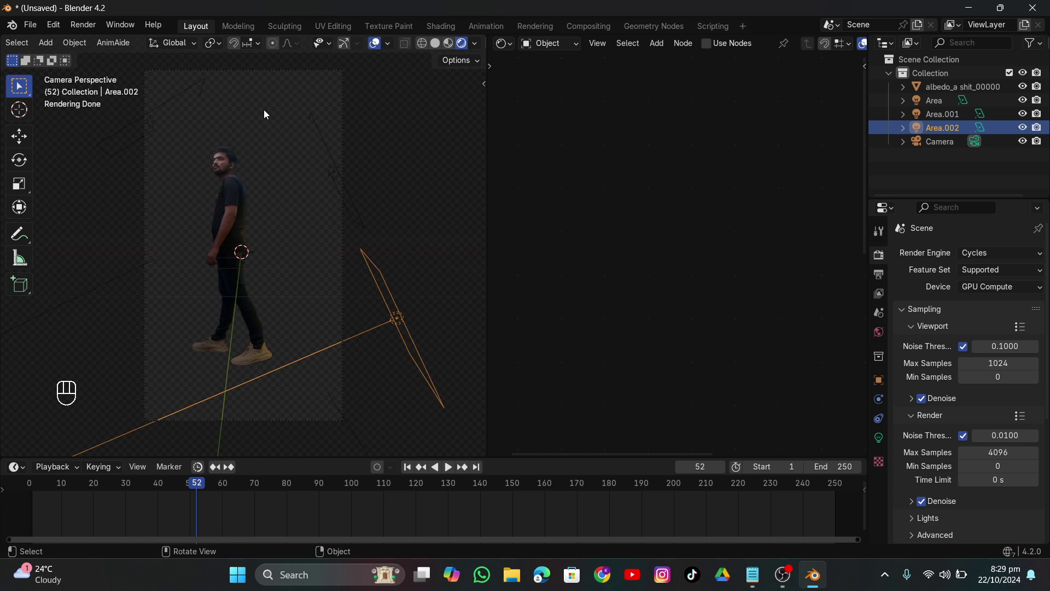
Reposition the original area light in front of the man's head and rotate it to face him more directly
click(189, 92)
key(g)
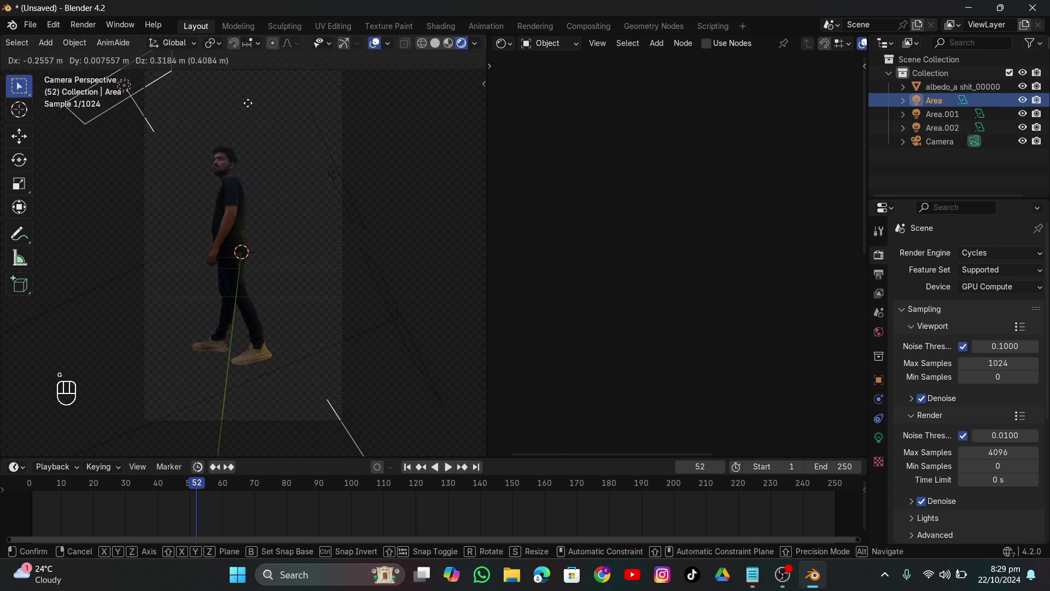
click(277, 133)
key(g)
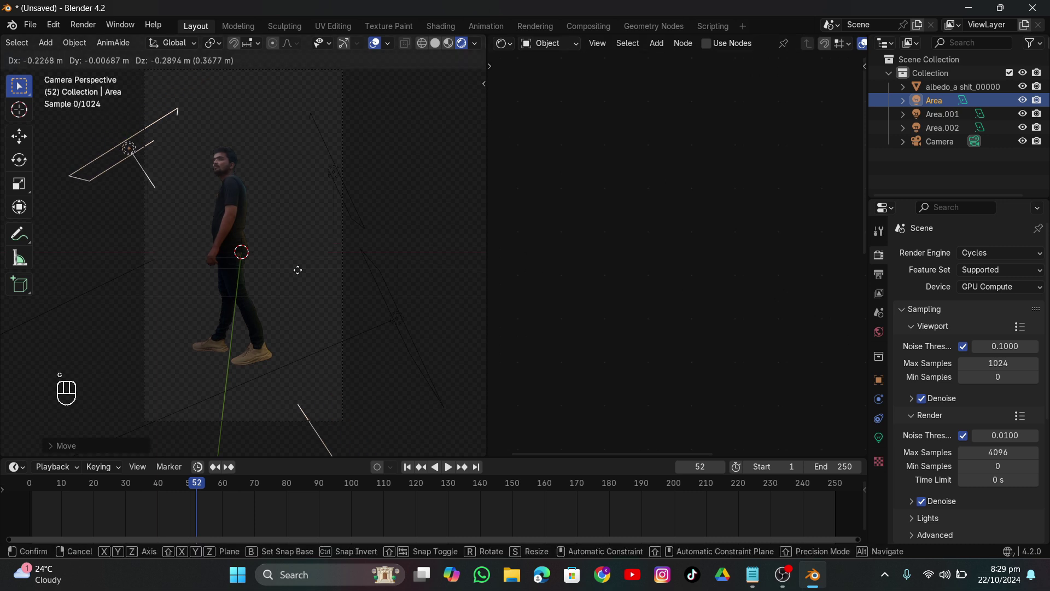
click(323, 264)
key(r)
click(342, 135)
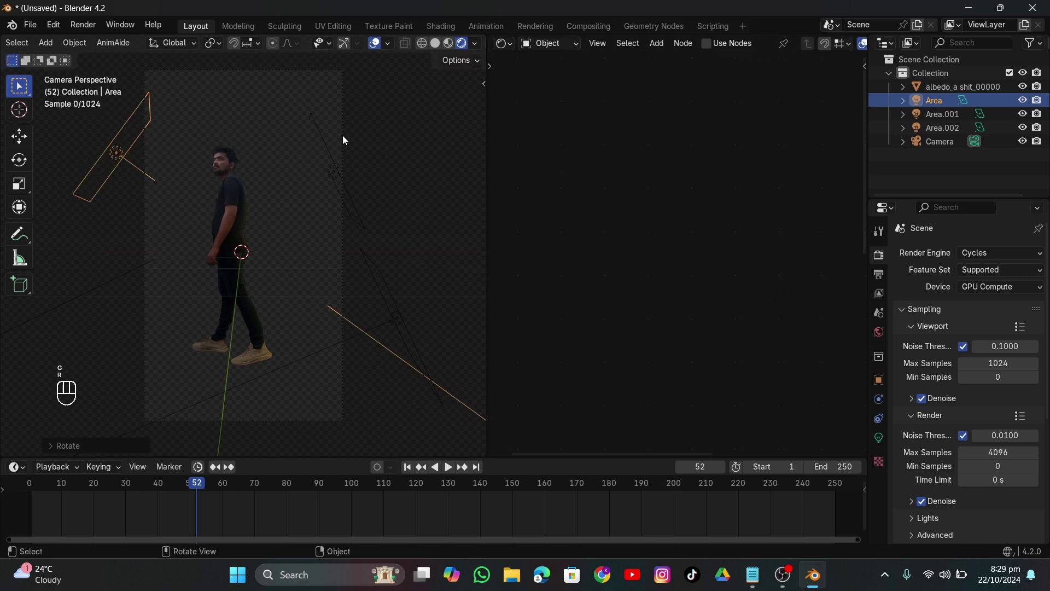
Try green, violet-blue and pale mint colours on the original area light
click(879, 438)
click(983, 334)
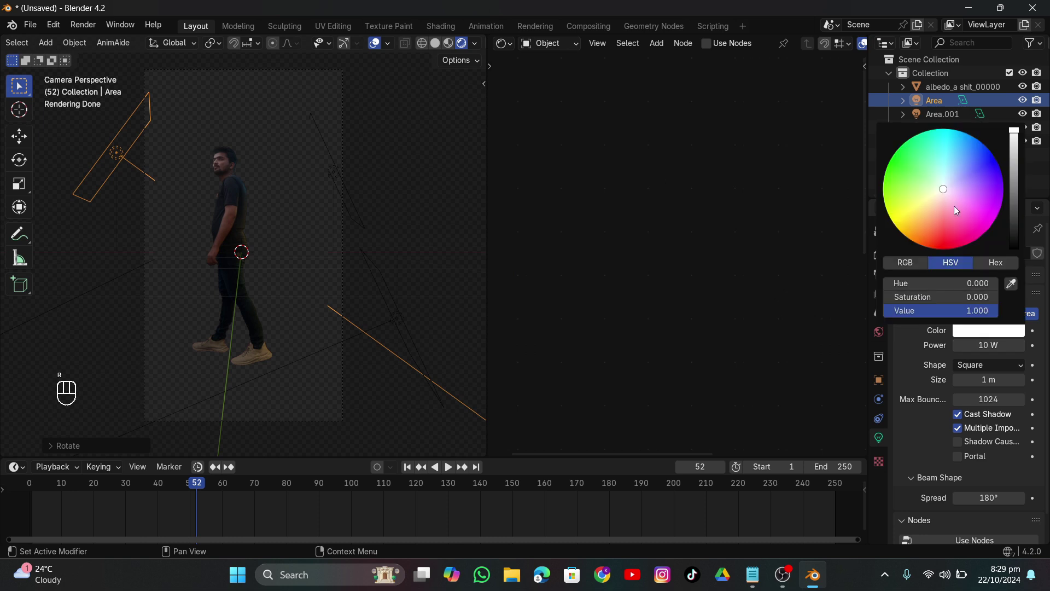
drag(954, 214, 884, 176)
click(1014, 198)
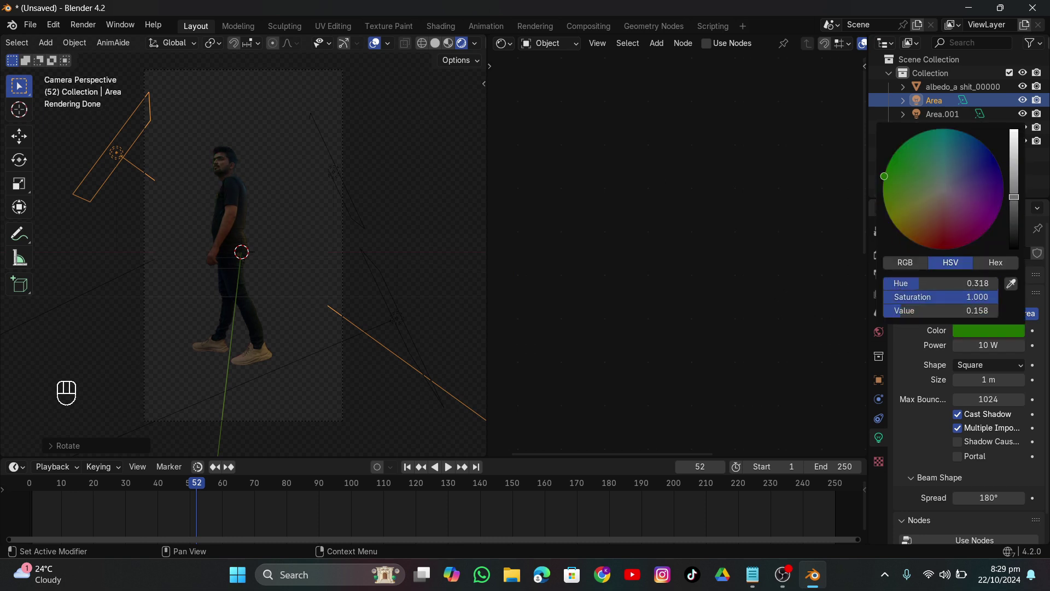
click(970, 177)
drag(1021, 172, 1021, 131)
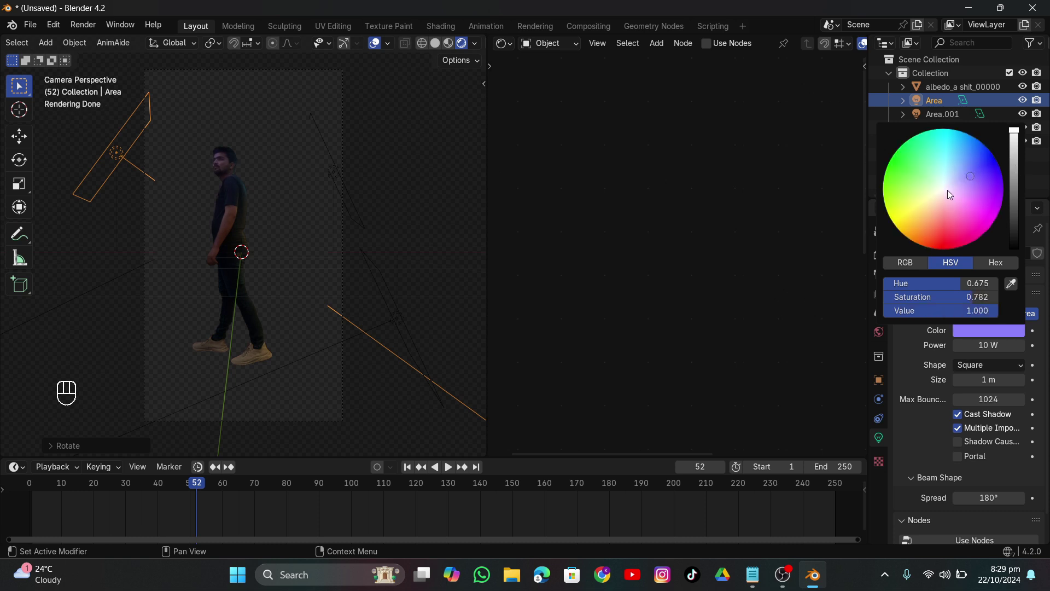
mouse_move(947, 190)
mouse_down()
mouse_move(981, 236)
mouse_move(922, 244)
mouse_move(916, 217)
mouse_move(939, 178)
mouse_up()
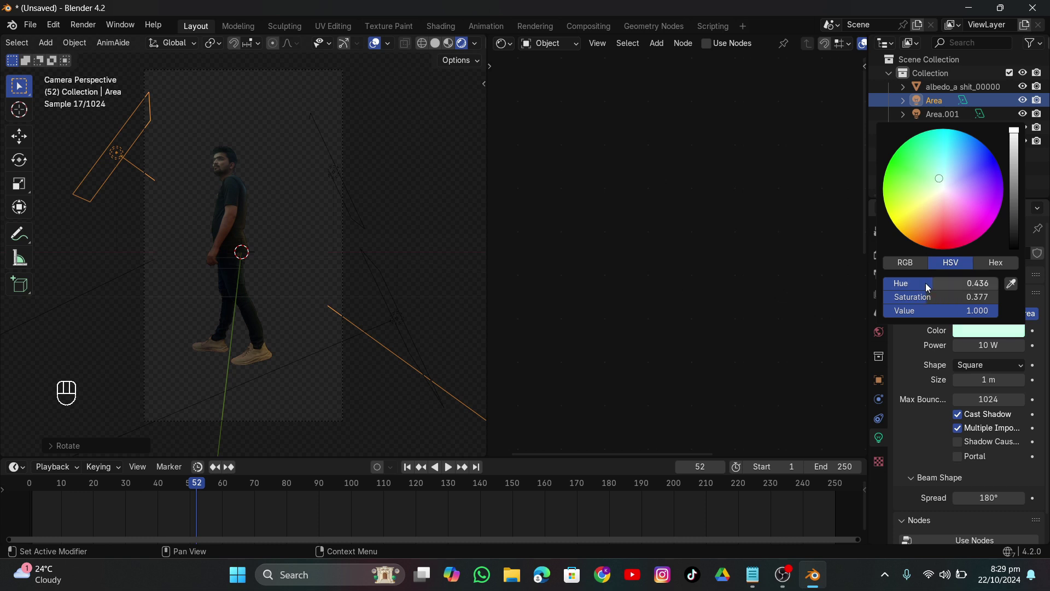
key(Escape)
Deselect the light, hide the overlays, go to frame 109 and look closely at the man's upper body
click(421, 139)
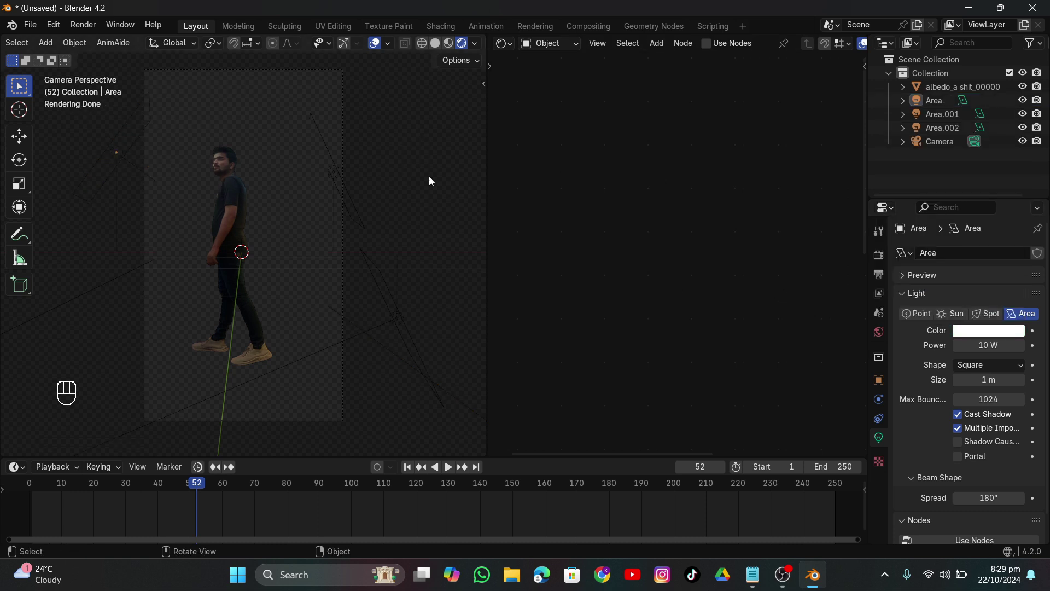
click(374, 44)
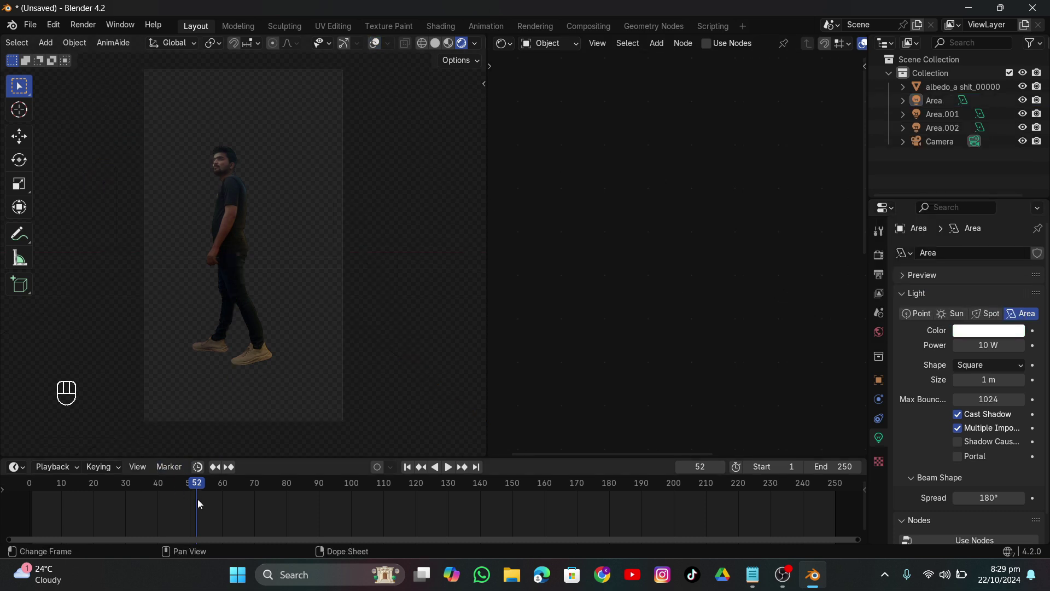
key(space)
drag(209, 486, 381, 483)
key(space)
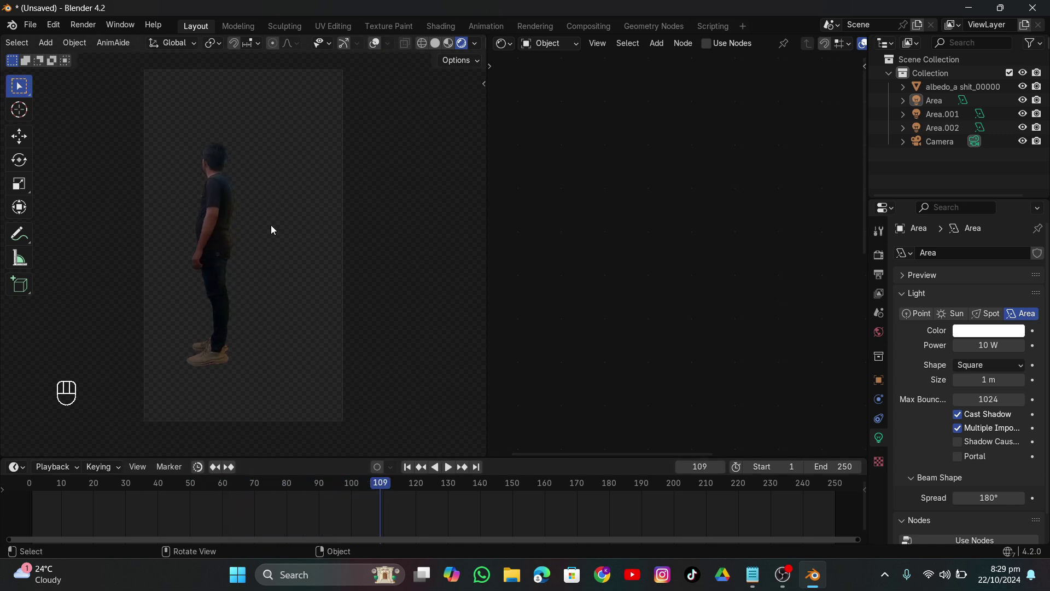
middle_drag(271, 225, 306, 257)
scroll(295, 273, up, 6)
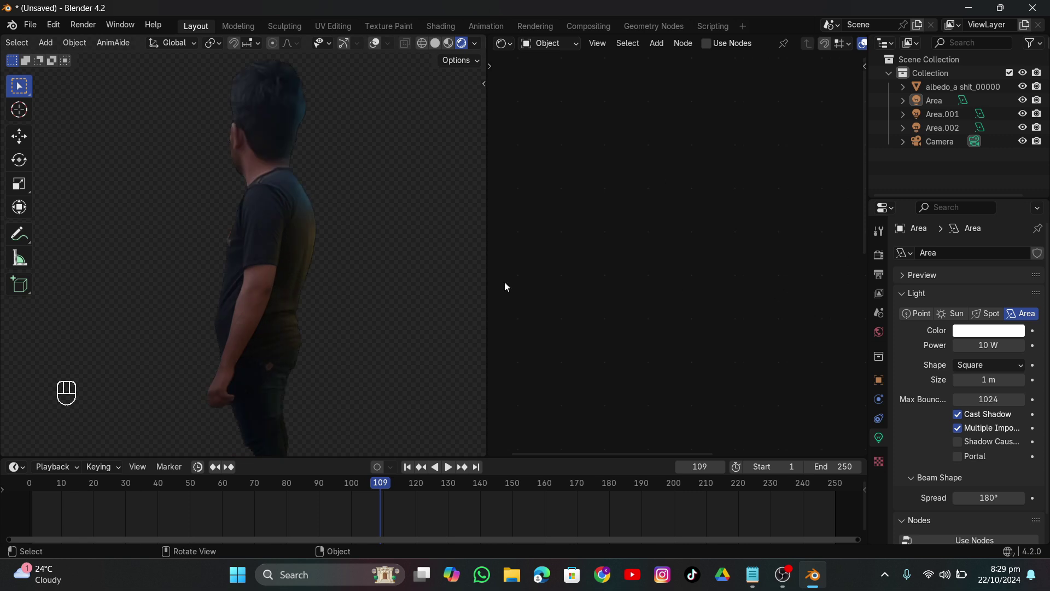
Assign an Environment Texture to the world background colour
click(878, 332)
click(979, 336)
click(645, 398)
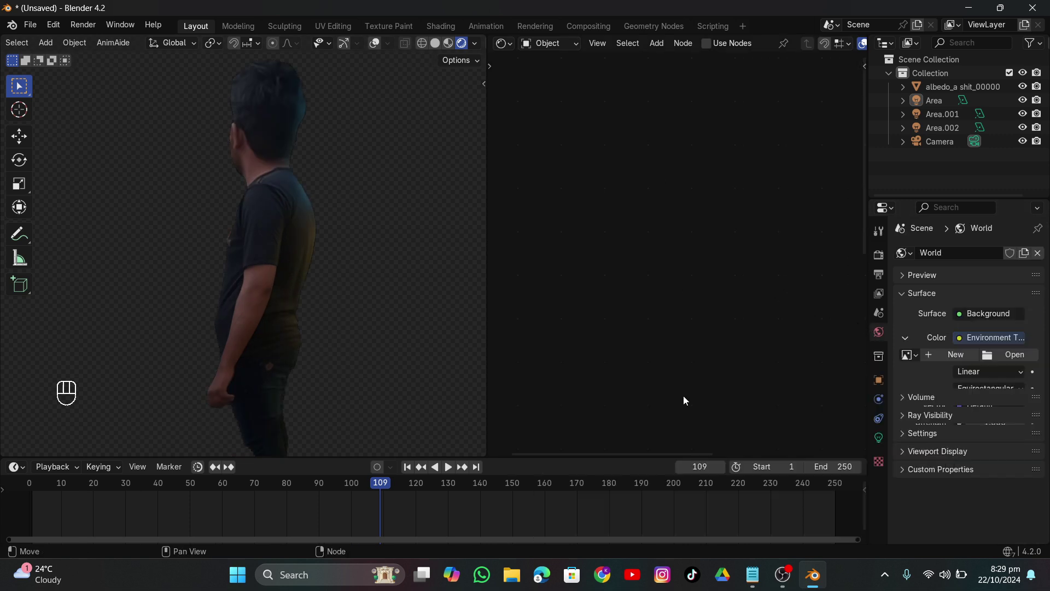
Load the shanghai_riverside HDRI from E:\assets\a asset\hdri\loc00184-22-8k as the world's environment image
click(991, 355)
click(173, 434)
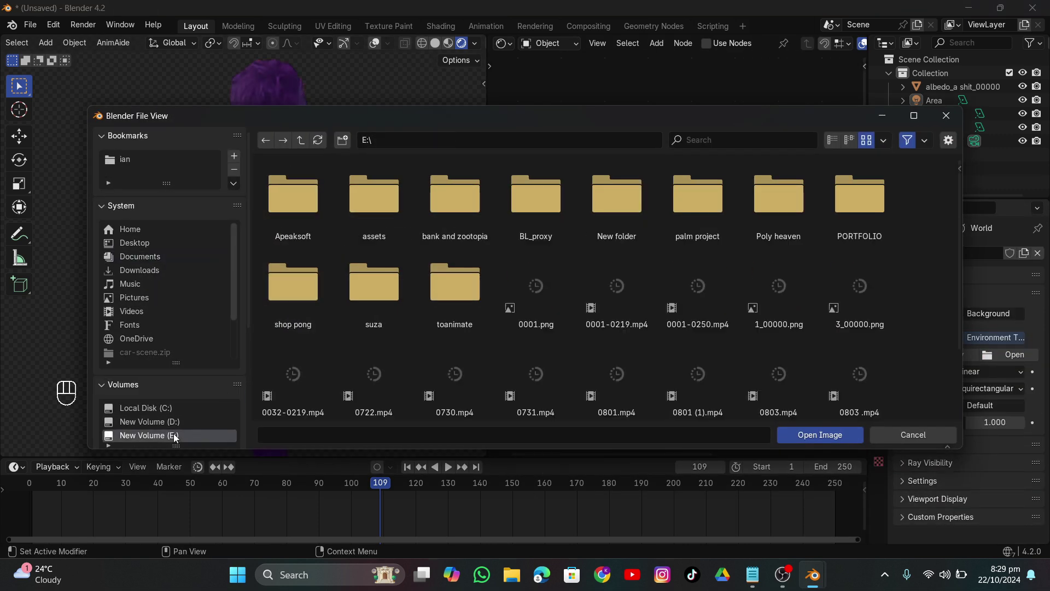
double_click(369, 225)
double_click(293, 212)
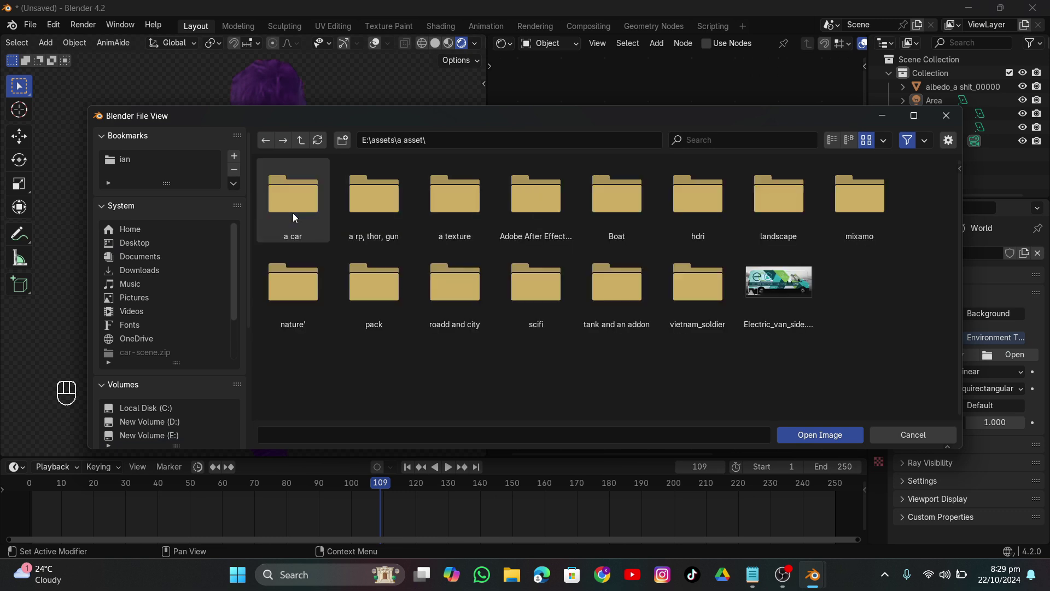
double_click(679, 200)
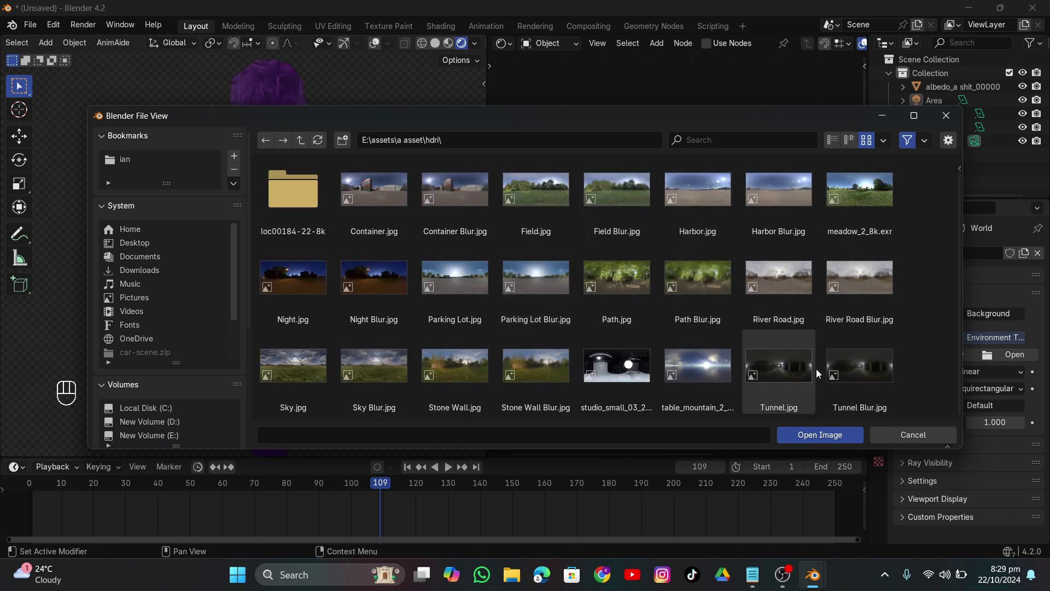
double_click(273, 191)
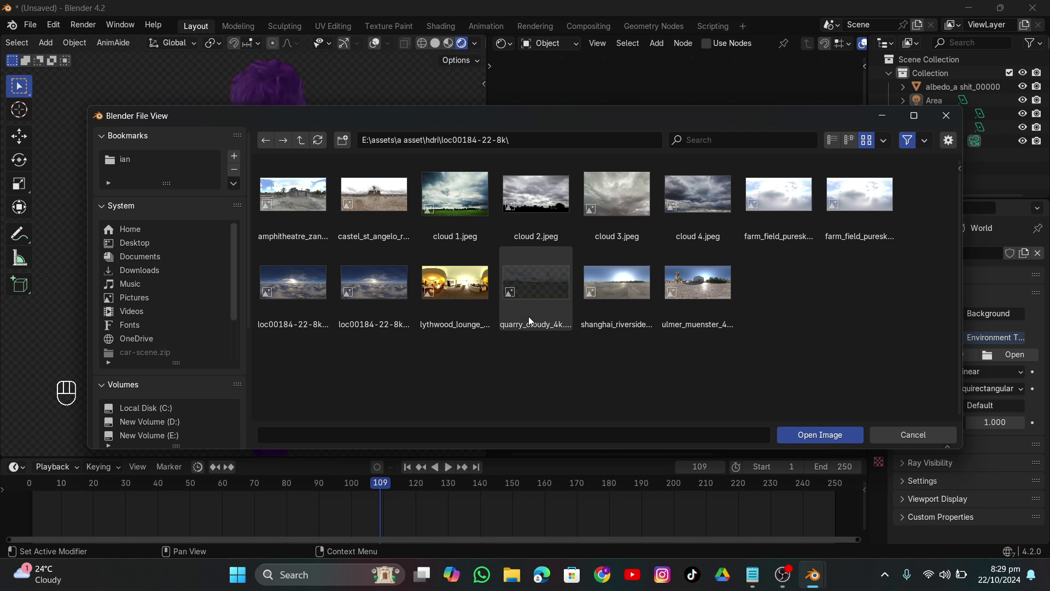
double_click(606, 271)
Hide the three area lights so that only the world environment lights the man
scroll(332, 232, down, 5)
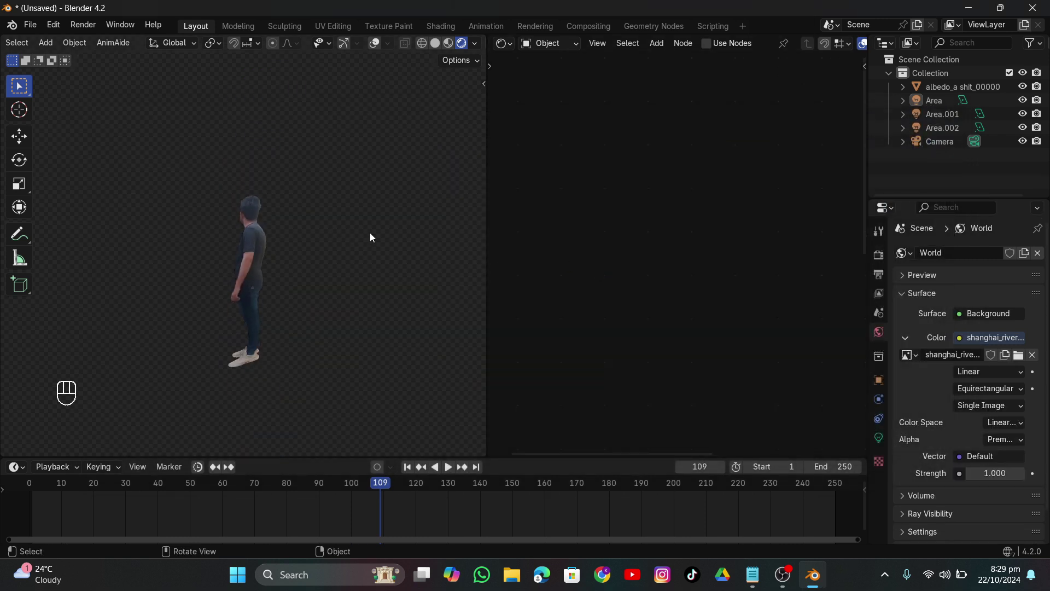
click(932, 102)
shift+click(937, 125)
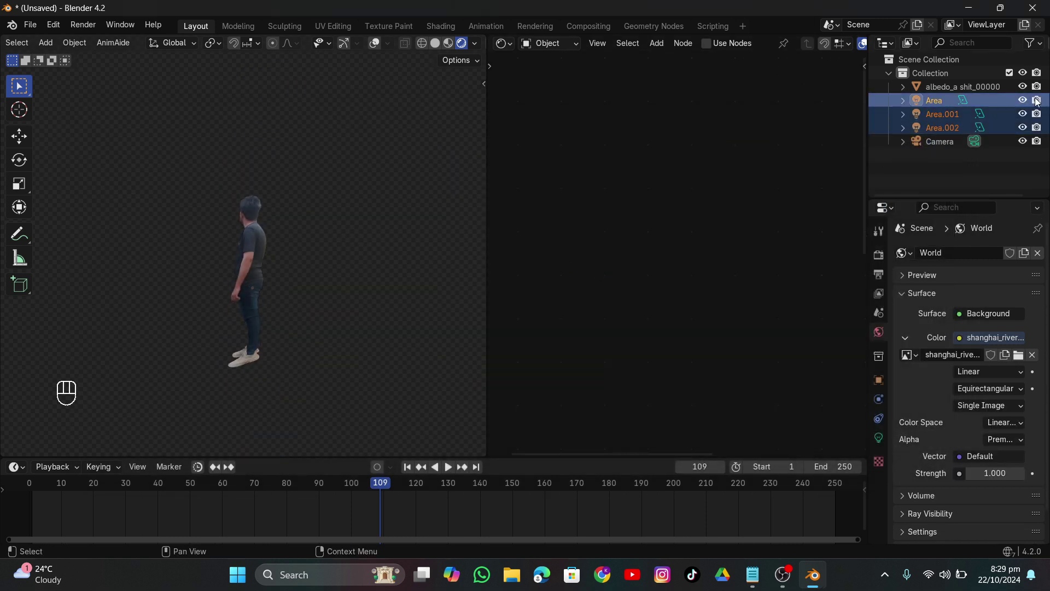
key(h)
scroll(310, 206, up, 4)
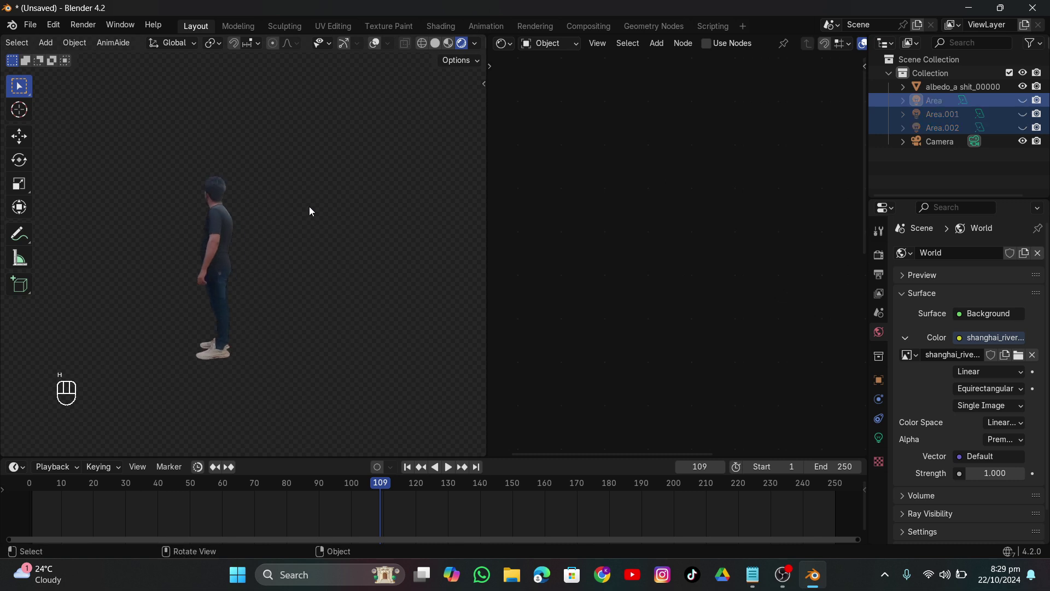
Replace the world's environment image with the lythwood_lounge_8k.exr HDRI and view the man from another angle
click(1019, 354)
double_click(446, 286)
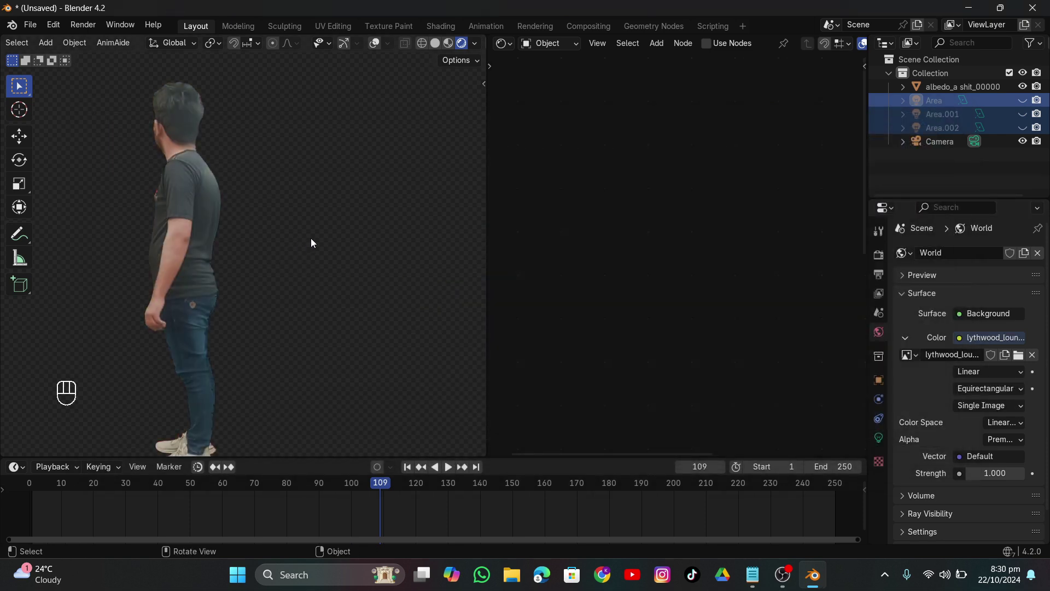
middle_drag(310, 238, 344, 218)
click(1019, 354)
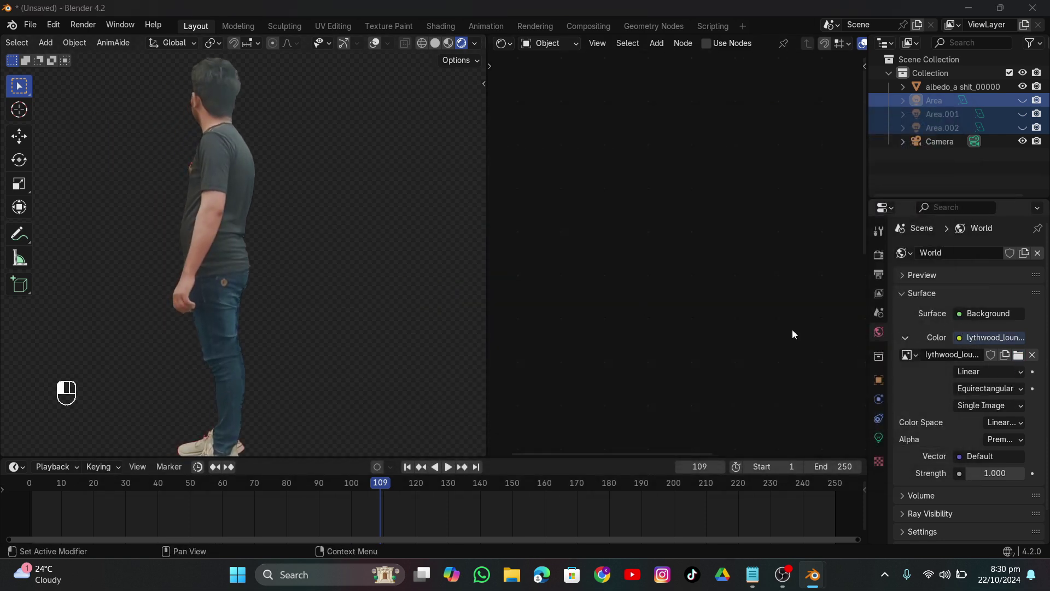
click(882, 115)
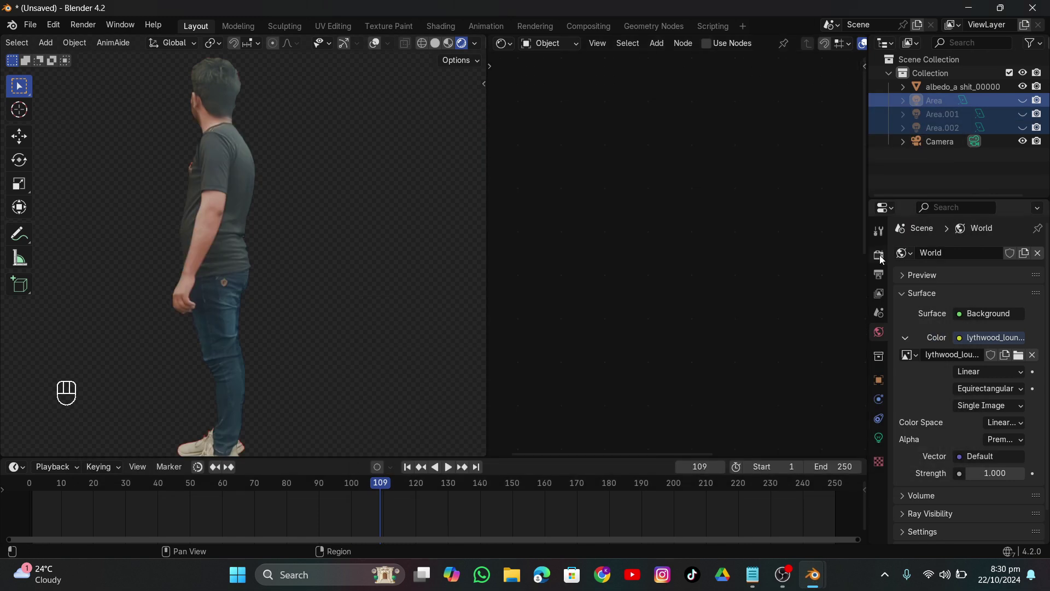
Turn off the transparent film in the render settings so the HDRI shows behind the man
click(879, 255)
scroll(962, 458, down, 5)
click(920, 444)
scroll(940, 495, down, 3)
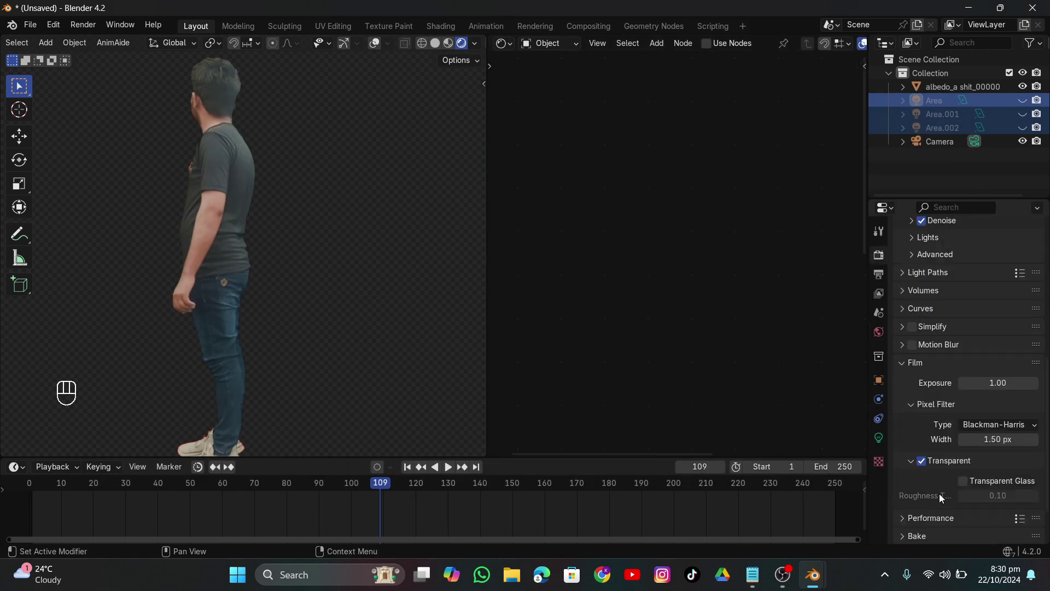
click(922, 462)
Replace the world's environment image with the loc00184-22-8k.exr HDRI
click(877, 332)
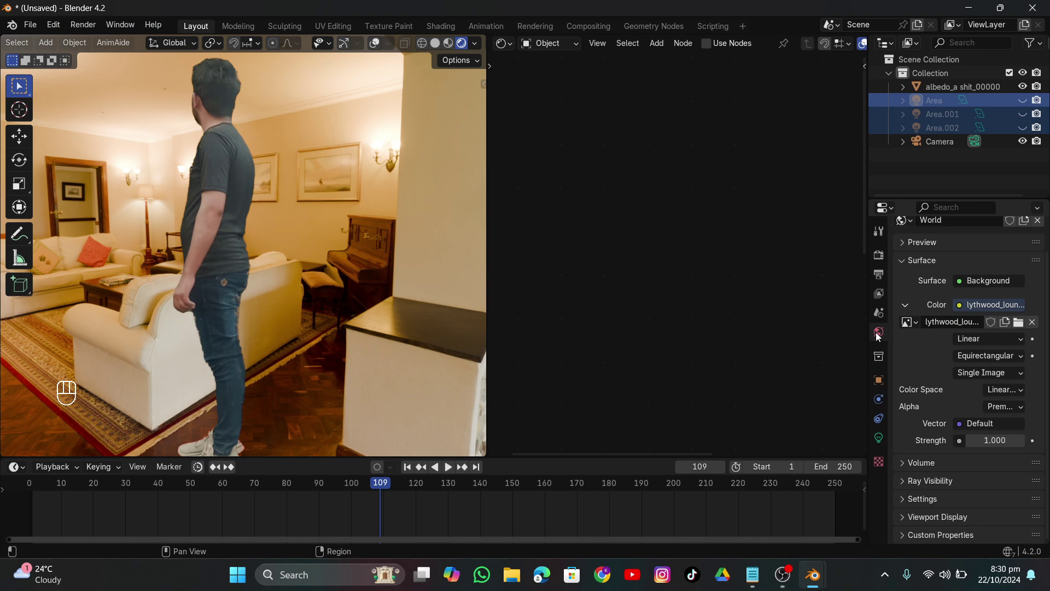
click(1016, 325)
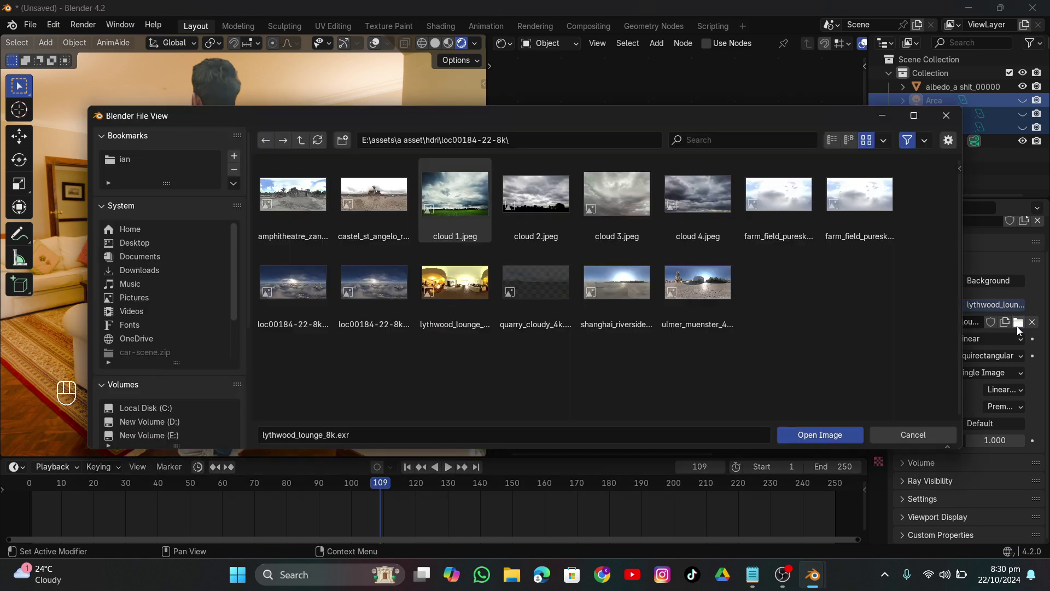
double_click(305, 261)
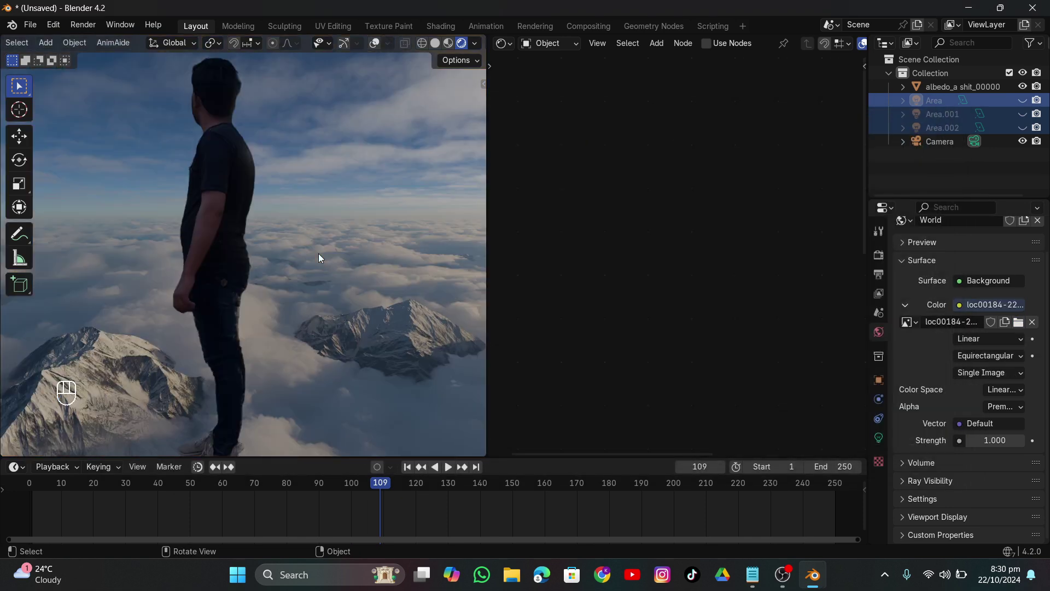
Load Tunnel.jpg from E:\assets\a asset\hdri as the world's environment image
click(1018, 322)
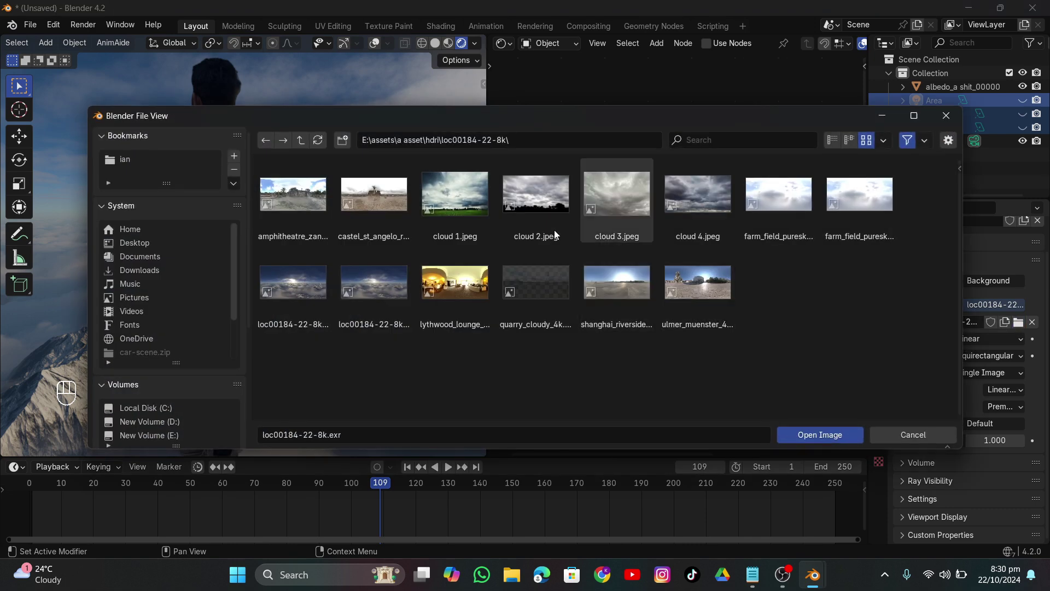
click(301, 140)
click(827, 384)
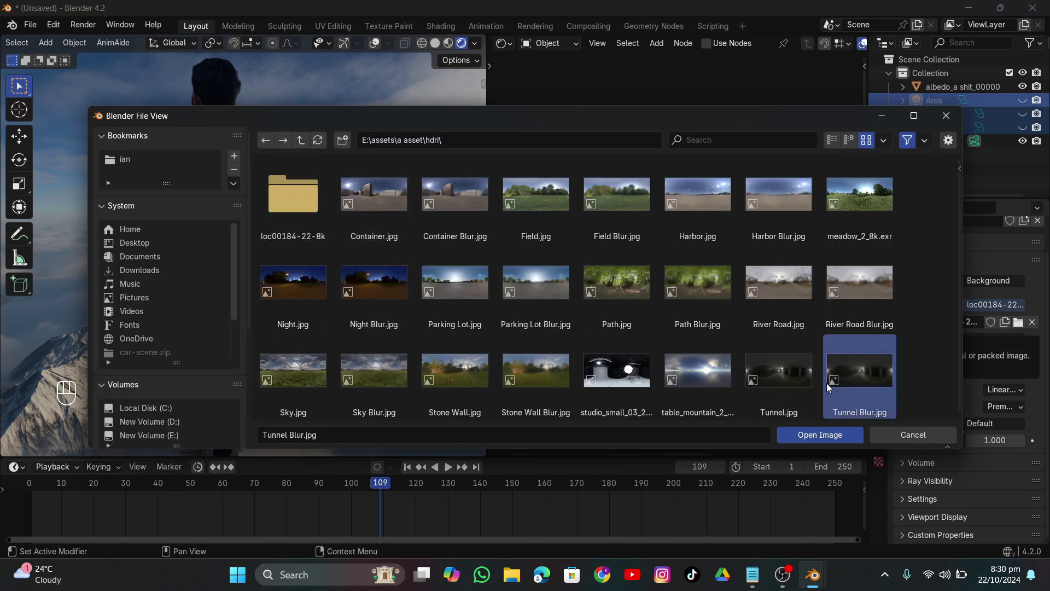
double_click(788, 370)
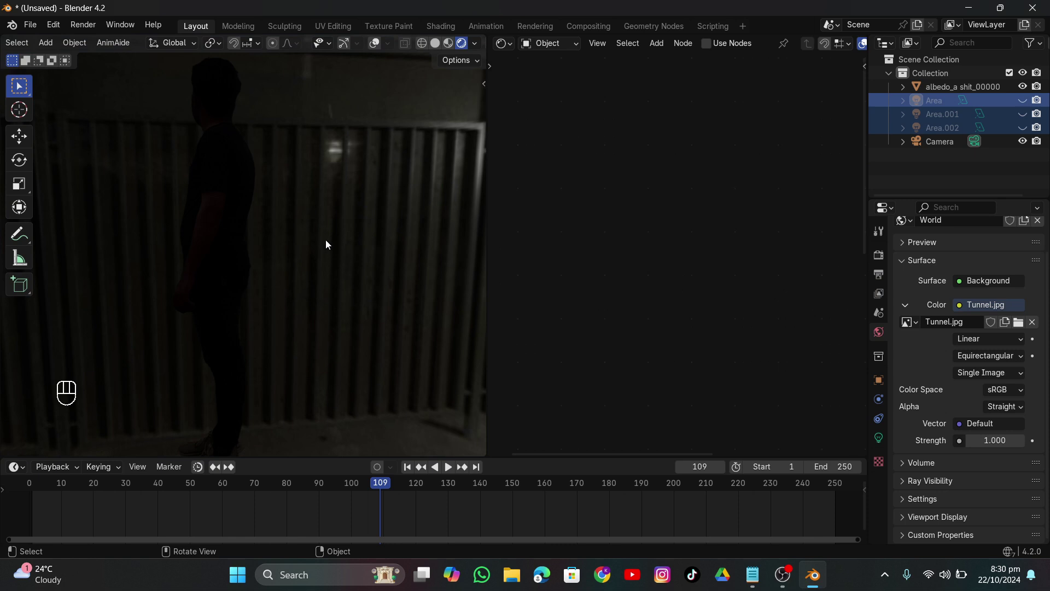
Rotate the man's image plane about 91° around the global Z axis
middle_drag(330, 244, 368, 265)
click(297, 264)
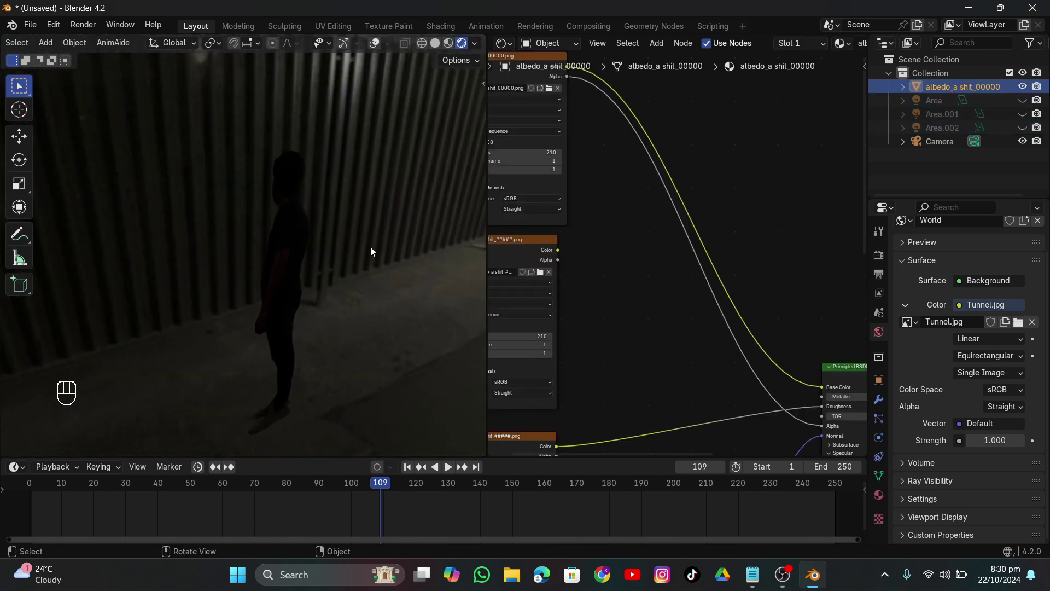
key(r)
key(z)
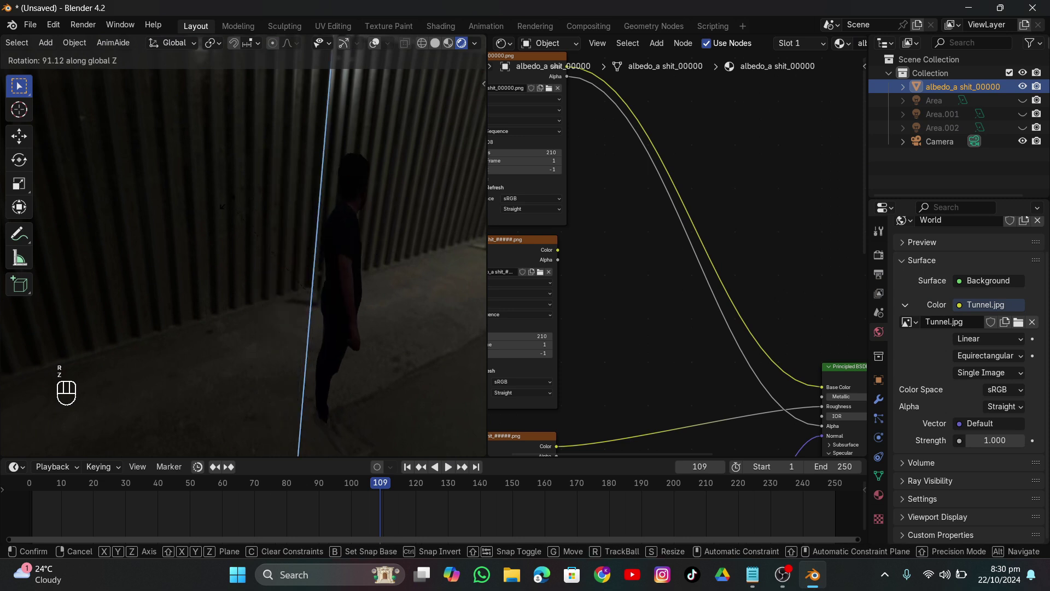
click(221, 206)
Try a world background strength of about 15.1 with the tunnel environment
middle_drag(249, 221, 93, 169)
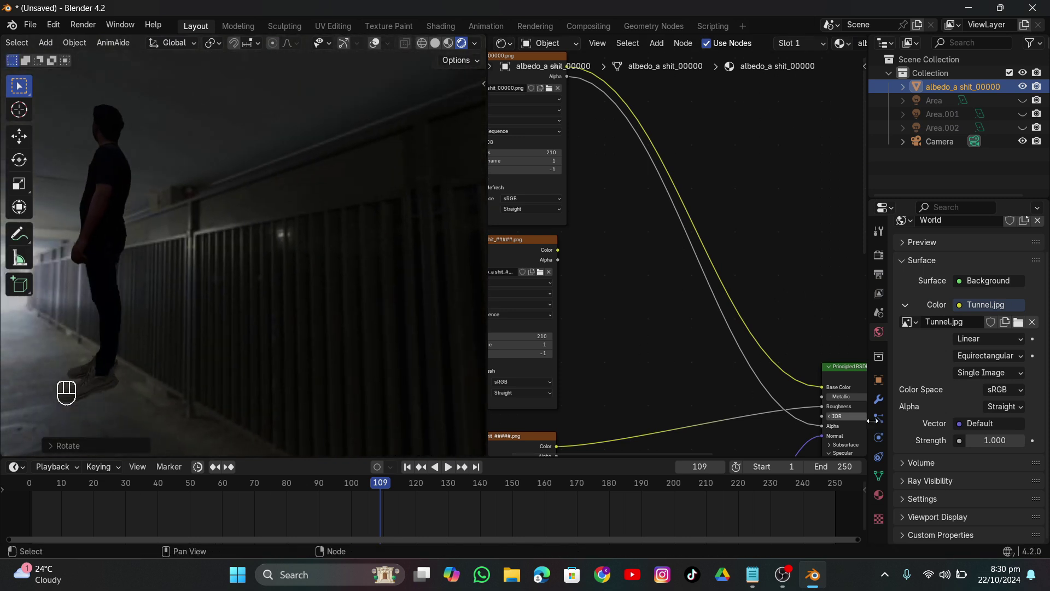
drag(995, 440, 1031, 440)
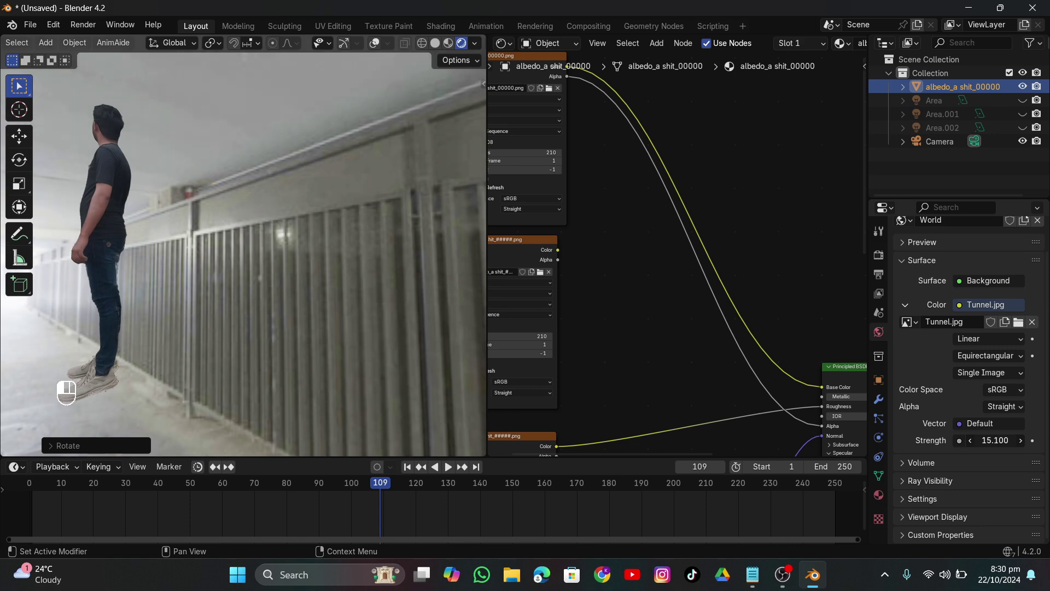
key(Escape)
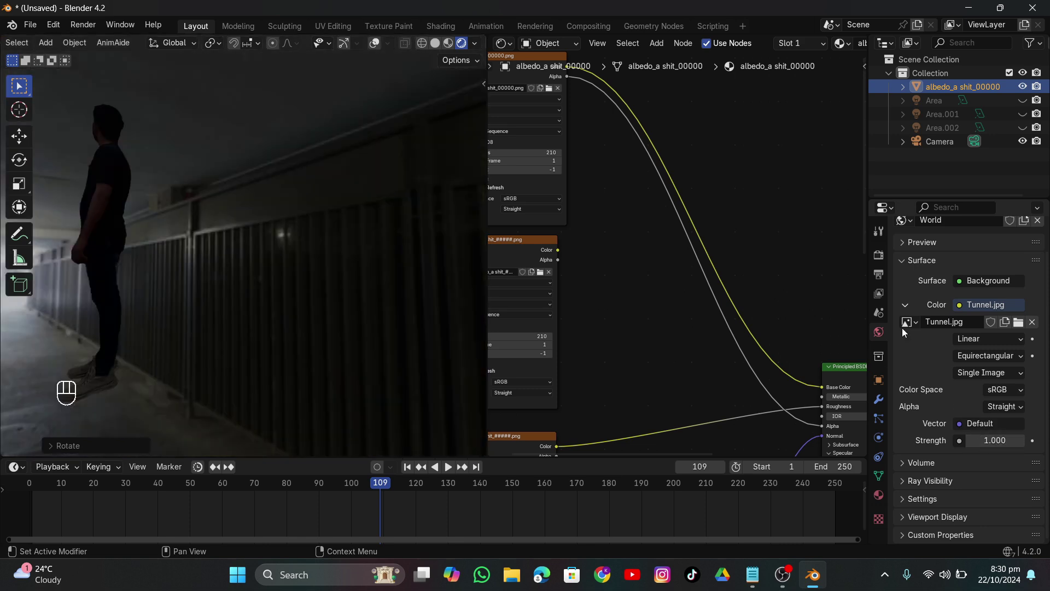
Load the studio_small_03 HDRI as the world's environment image, and look over the man and his material's whole node tree
click(1018, 322)
double_click(651, 382)
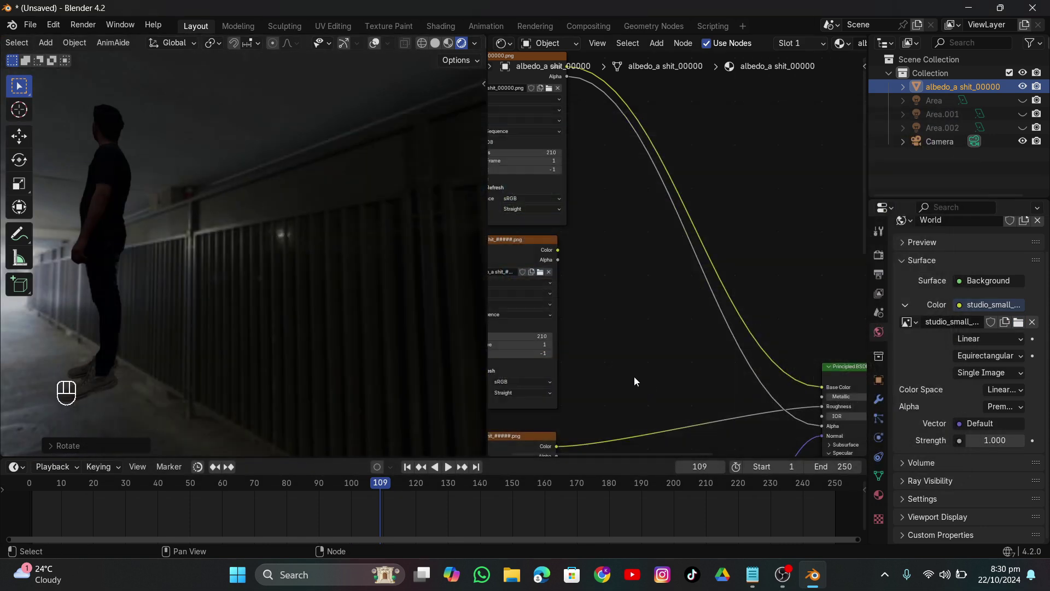
middle_drag(199, 211, 170, 240)
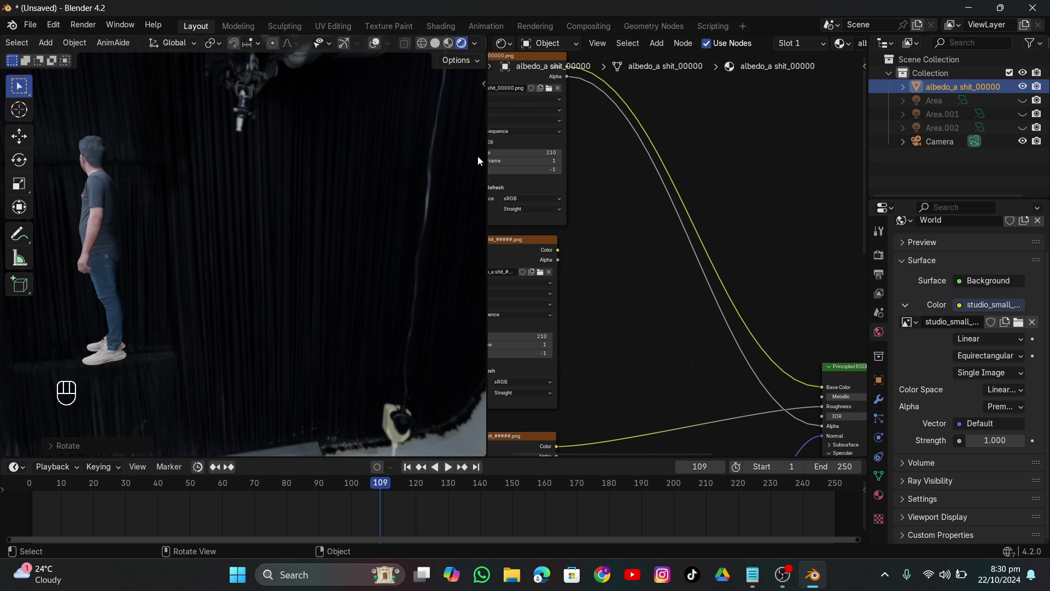
scroll(546, 287, down, 3)
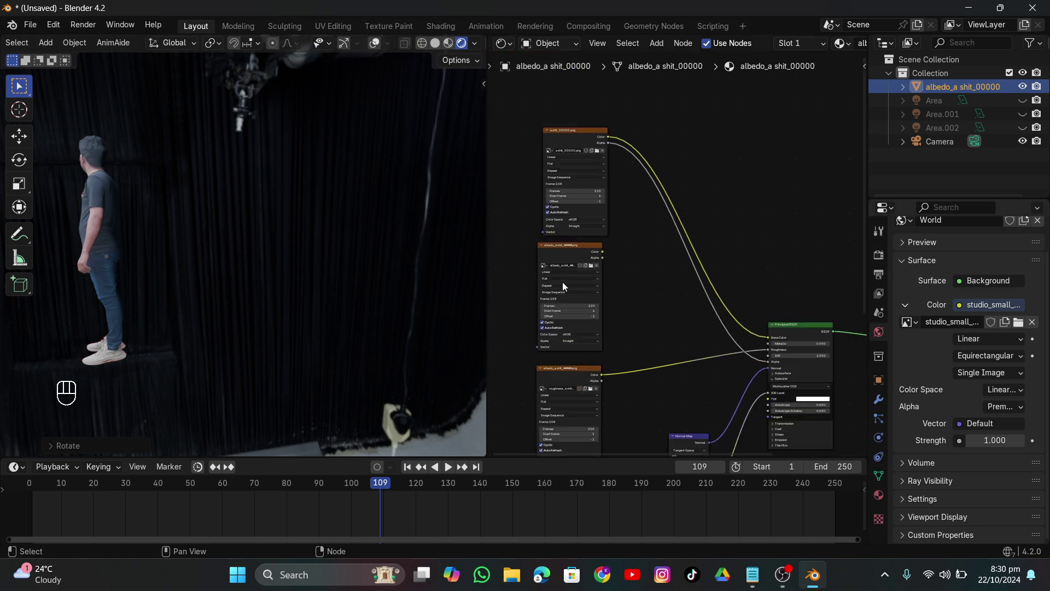
middle_drag(562, 281, 583, 228)
scroll(653, 308, down, 2)
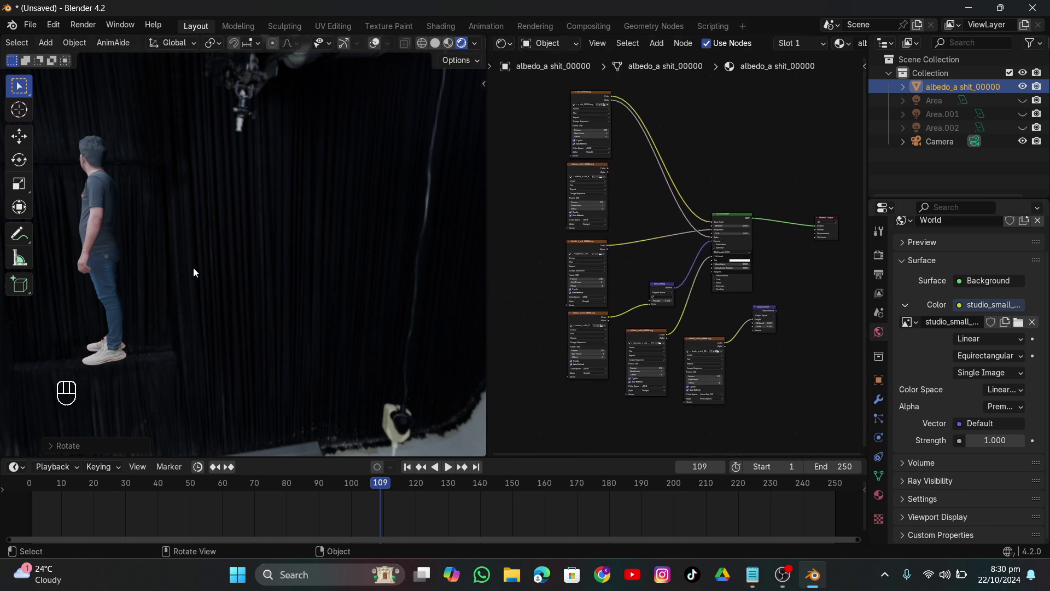
middle_drag(192, 267, 268, 266)
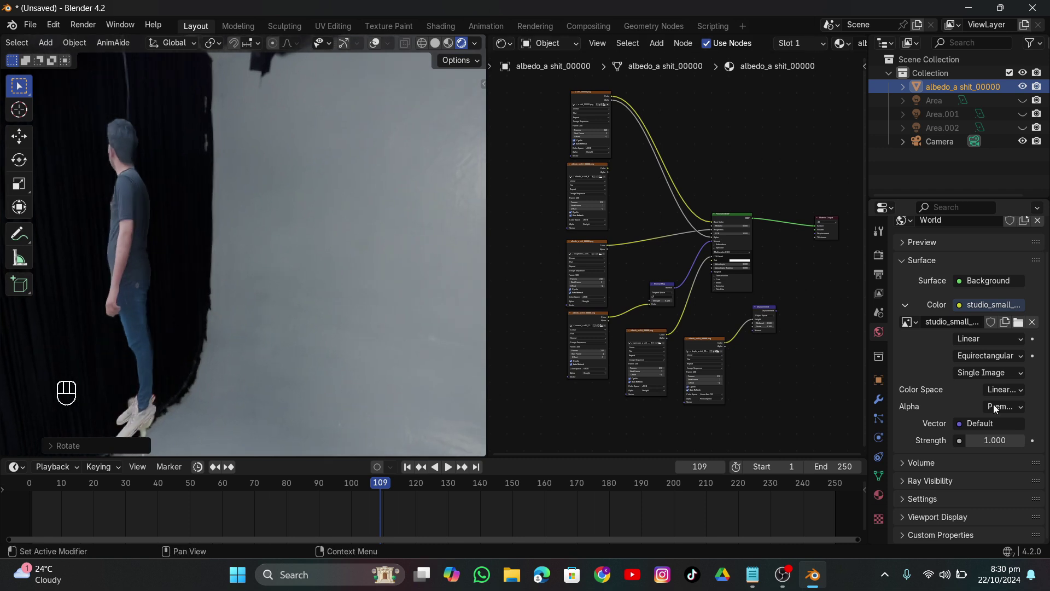
Unlink the world from the scene and unhide Area, Area.001 and Area.002 to light the man with them again
click(1037, 220)
drag(1022, 127, 1022, 100)
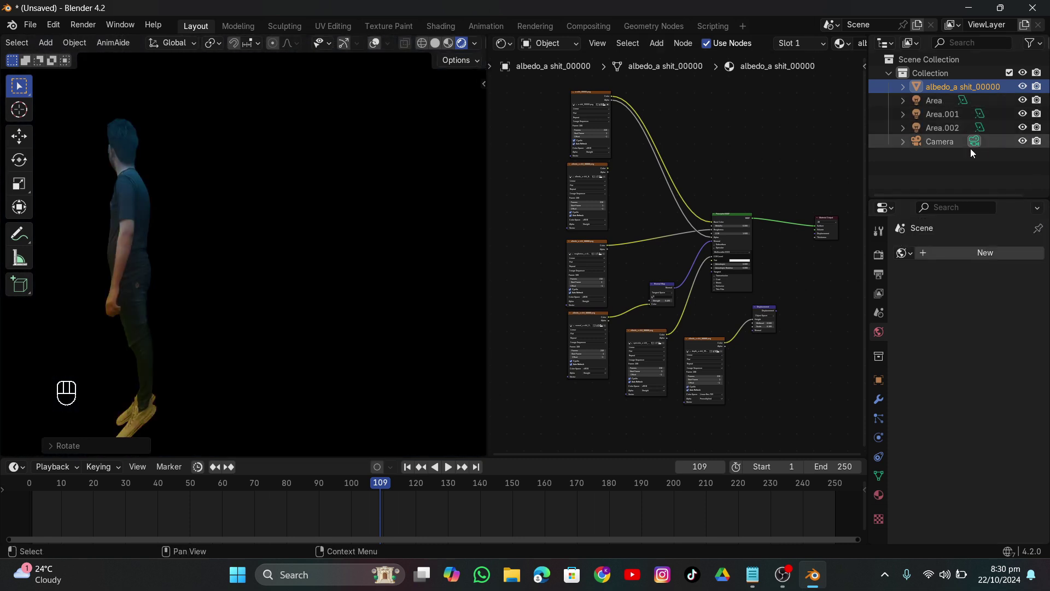
middle_drag(214, 256, 154, 213)
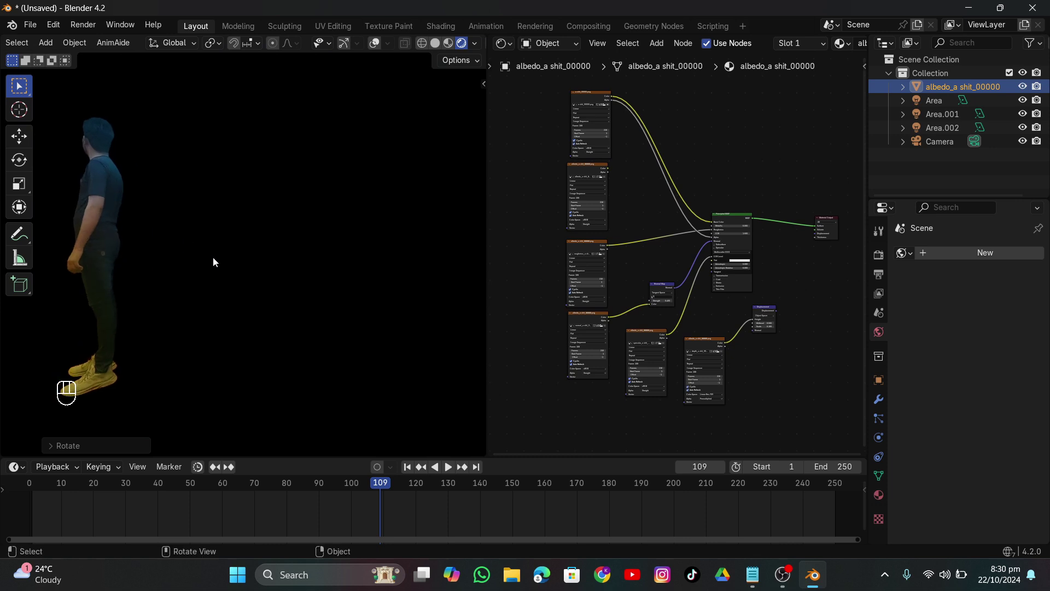